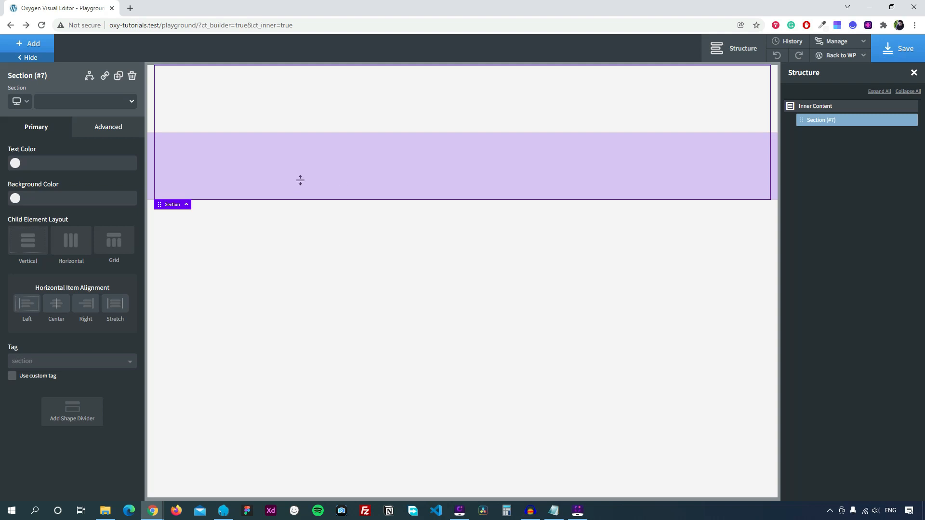
Add a div to the section and set its width to 100%.
click(42, 47)
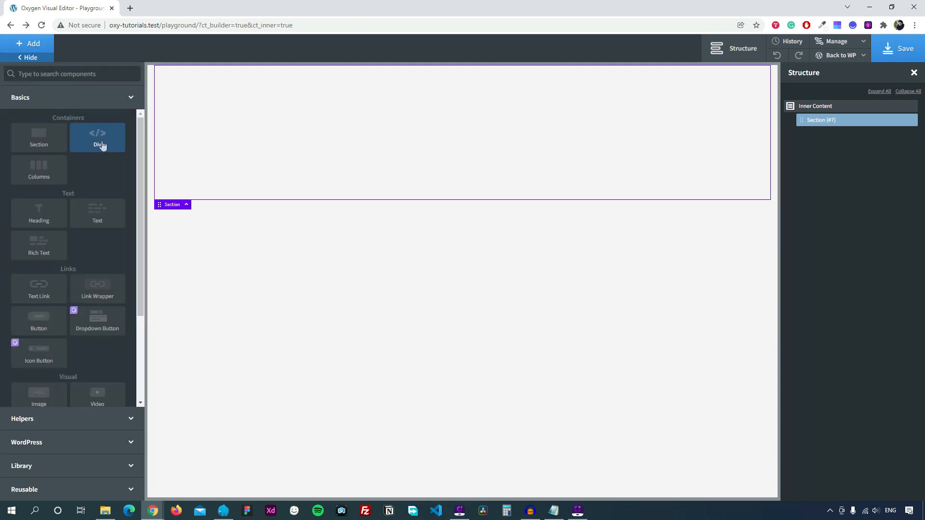
click(98, 139)
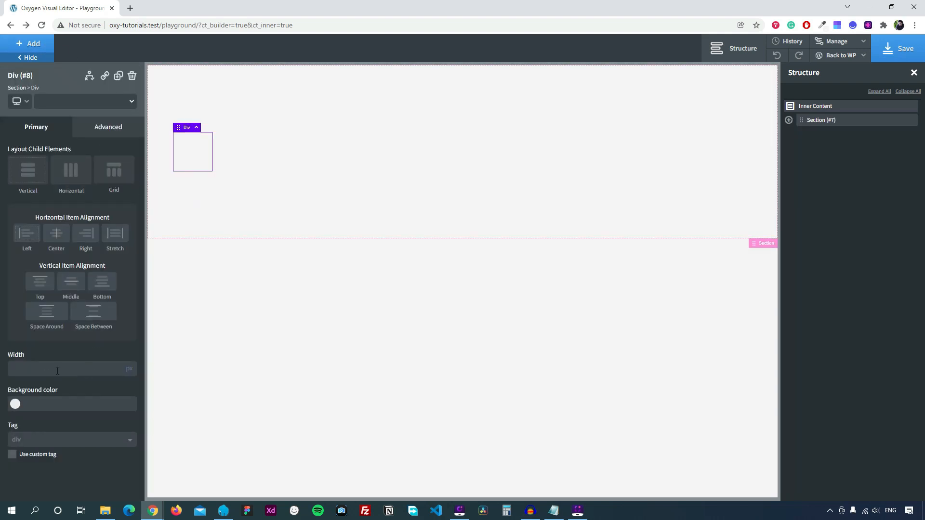
click(104, 368)
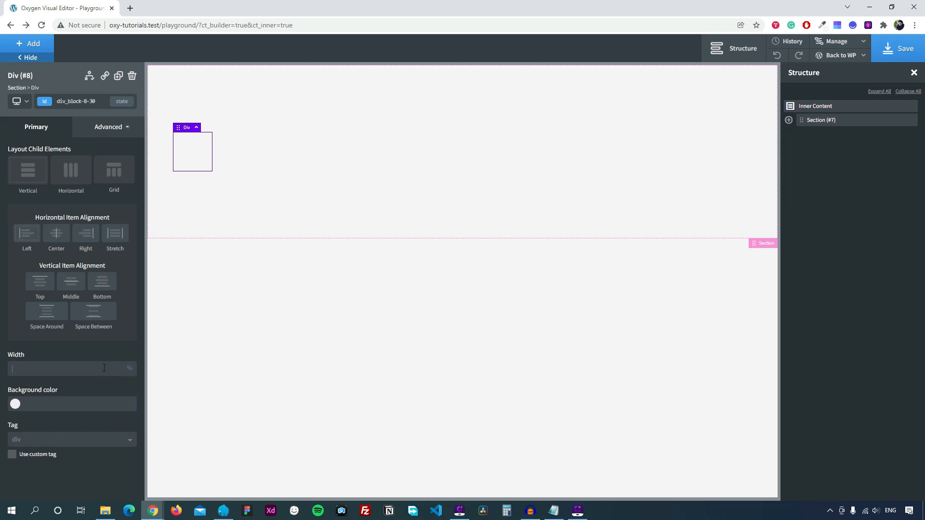
text(100)
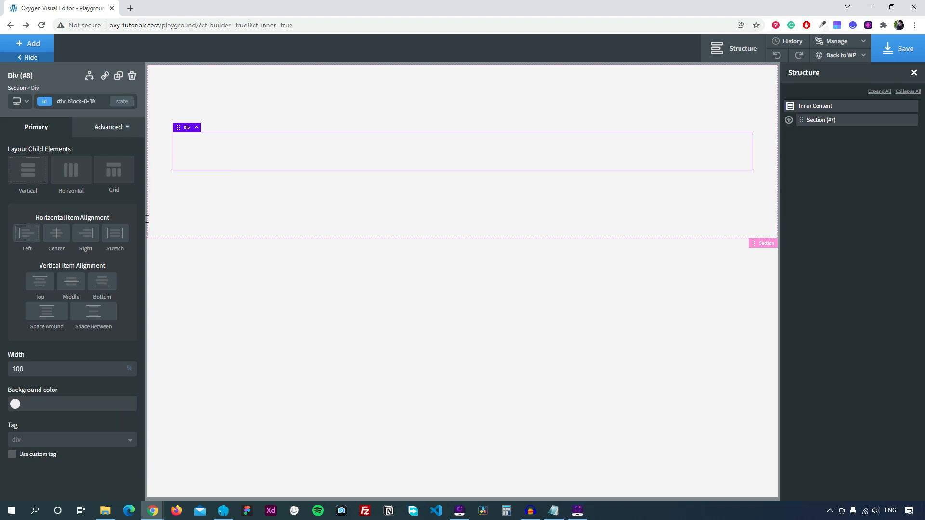
Lay the div out as a 3-column grid with a 30 px gap and stretched items.
click(121, 177)
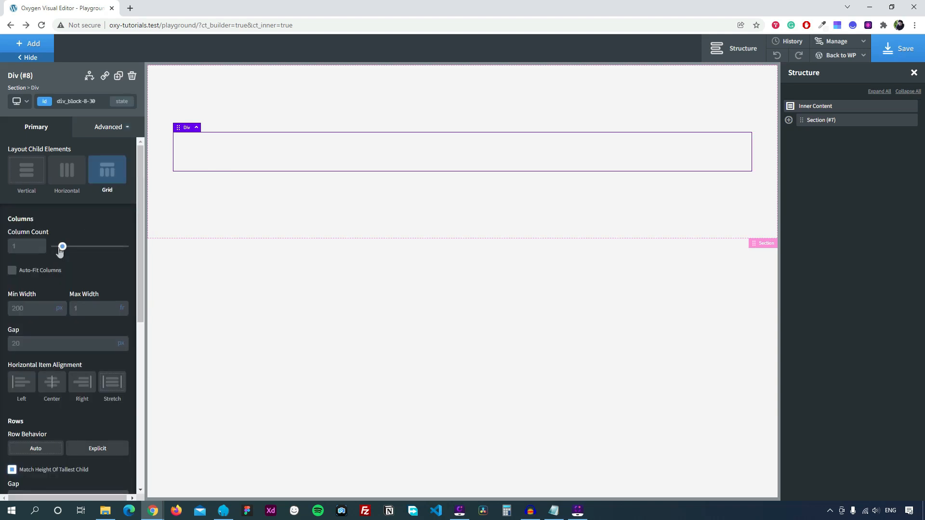
drag(62, 247, 76, 250)
scroll(53, 317, down, 1)
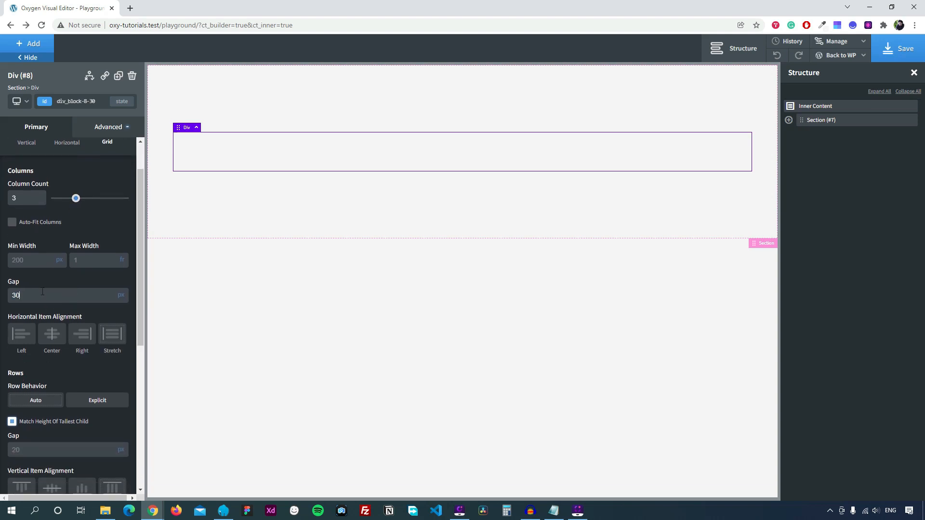
scroll(42, 291, down, 2)
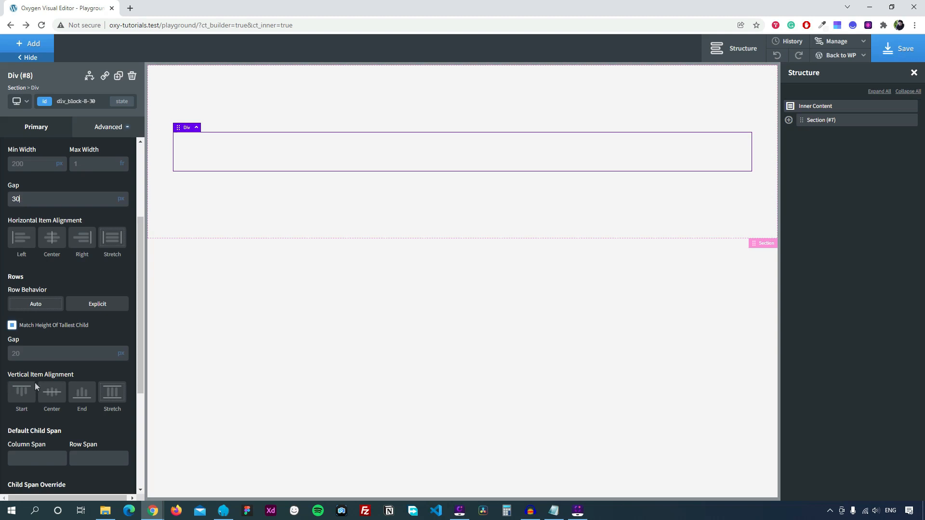
click(114, 394)
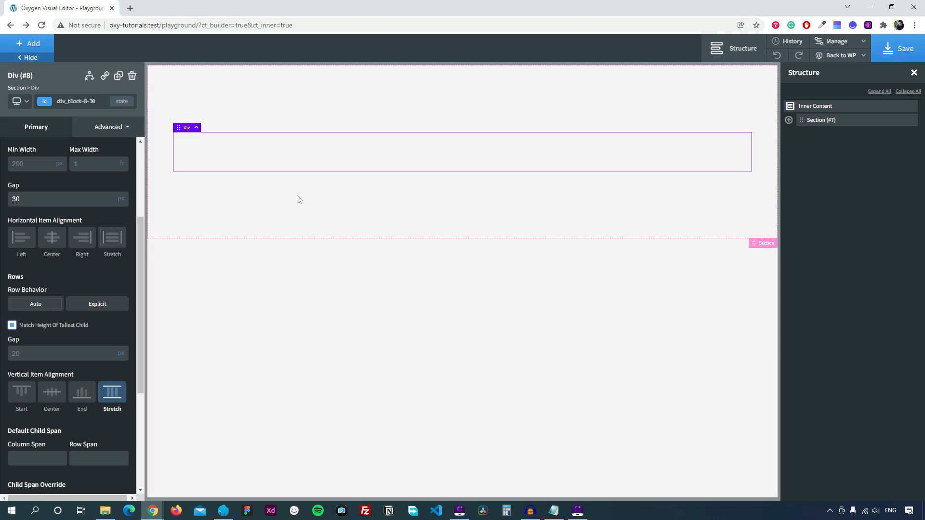
scroll(92, 241, up, 3)
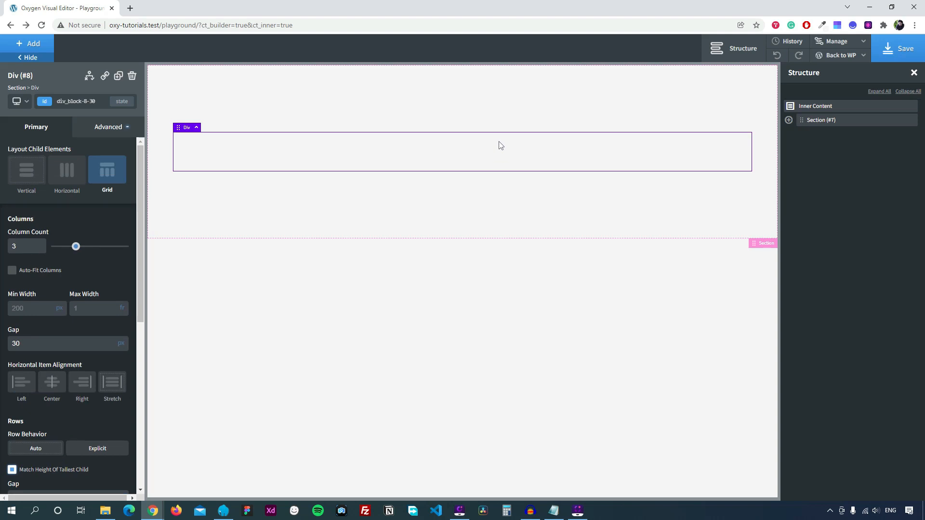
click(28, 46)
Add a child div to the grid and duplicate it twice, one div per column.
click(98, 137)
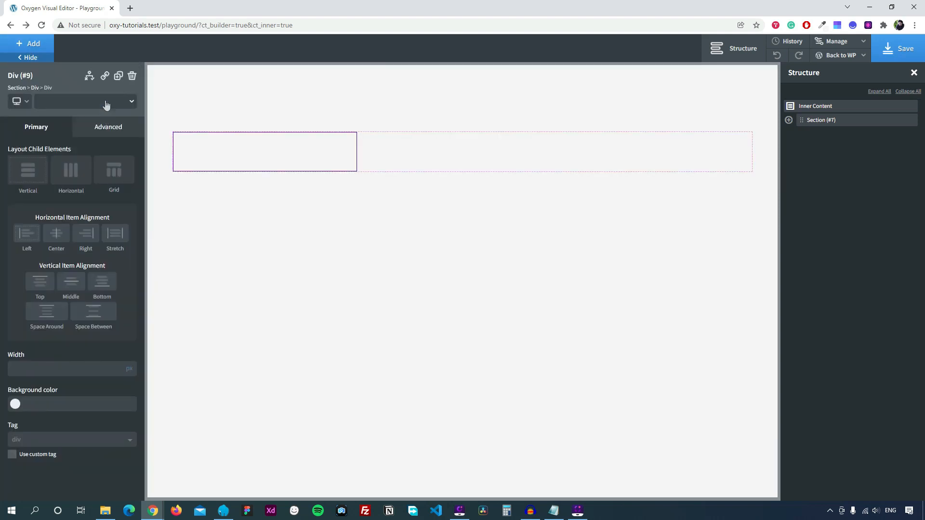
click(118, 76)
click(118, 76)
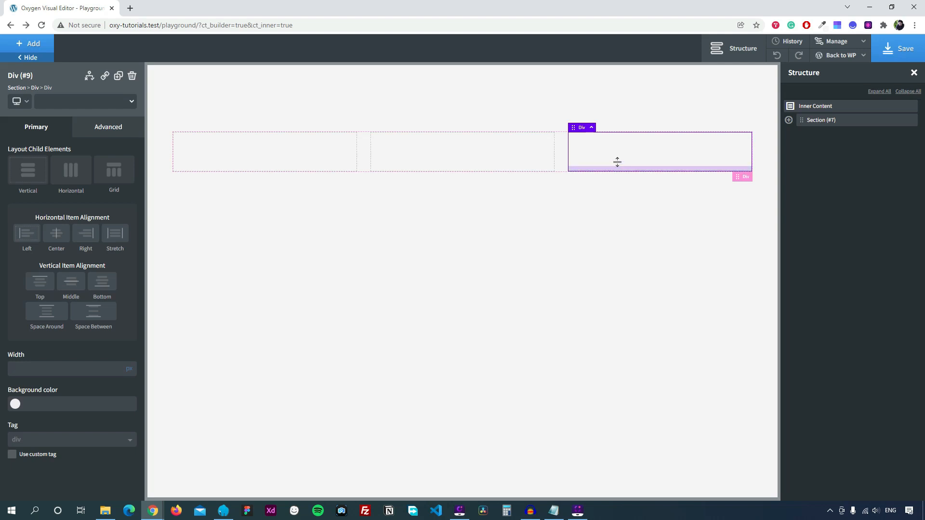
click(483, 161)
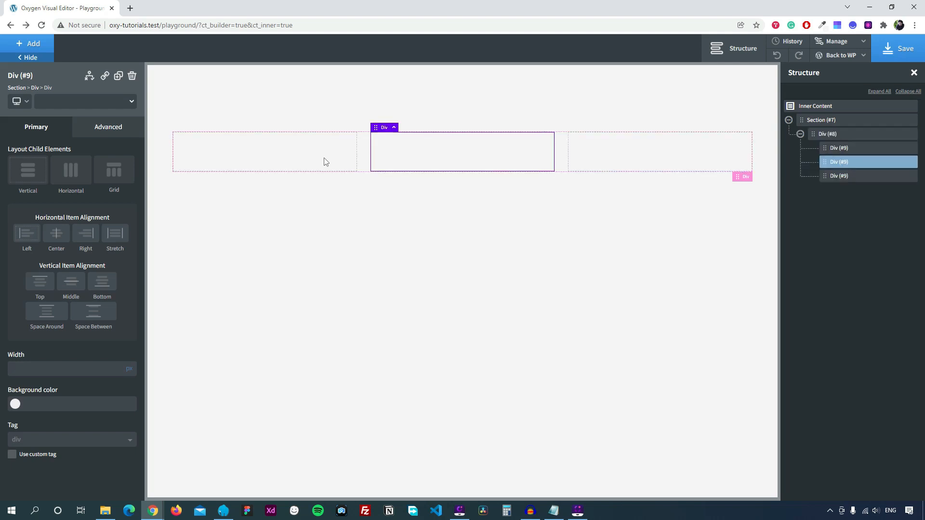
click(324, 159)
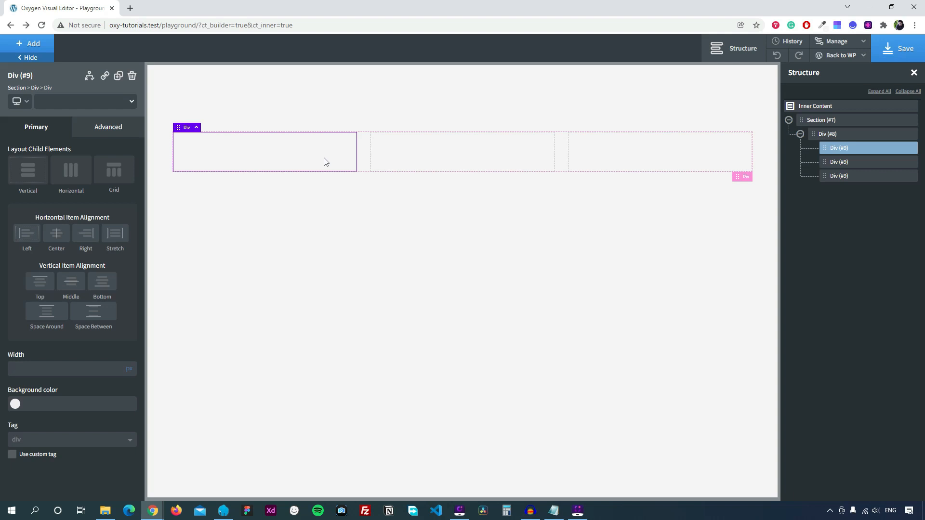
click(28, 44)
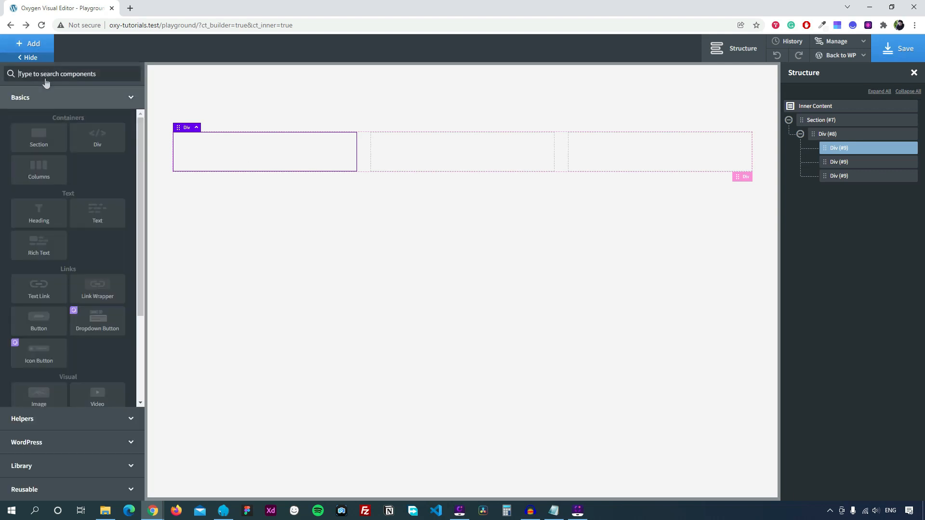
Add a new div in the first column and give it the class card1.
click(97, 140)
click(79, 101)
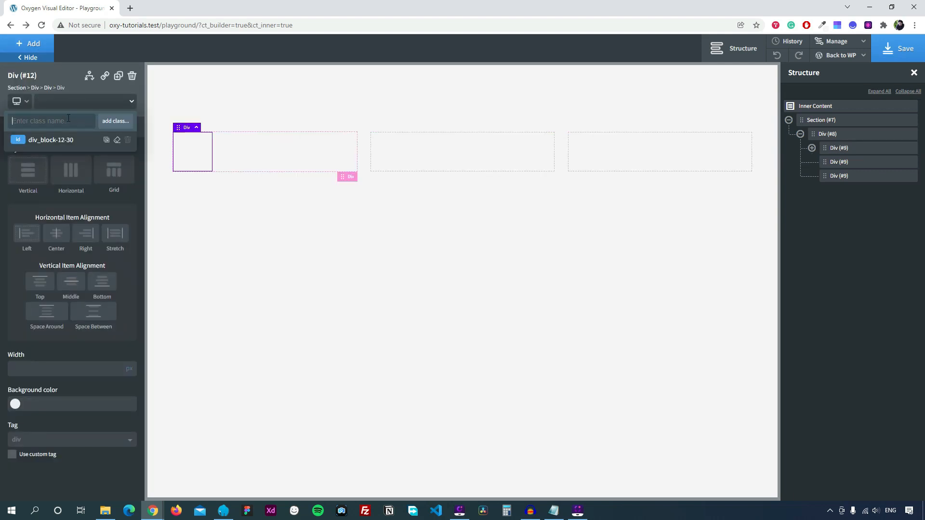
text(card1)
click(124, 121)
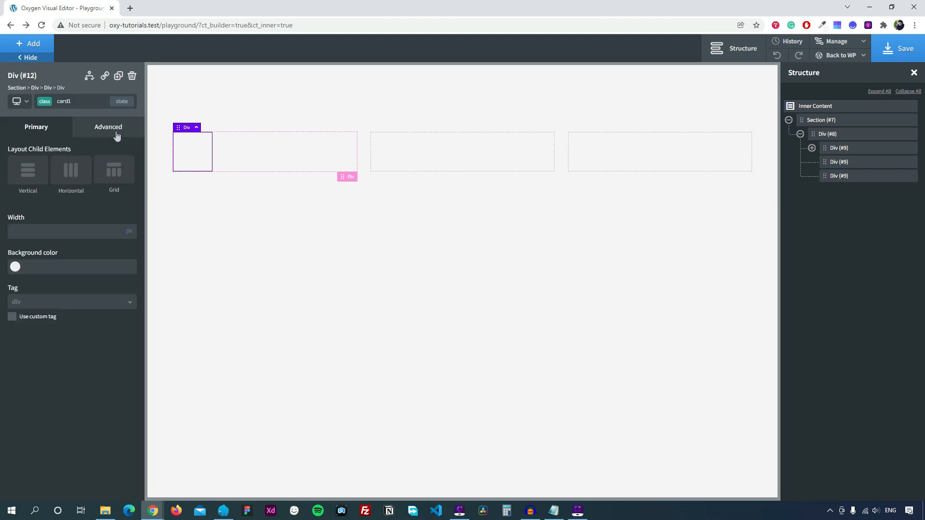
Set the card1 div to 100% width with a 580 px minimum height.
click(106, 132)
click(76, 180)
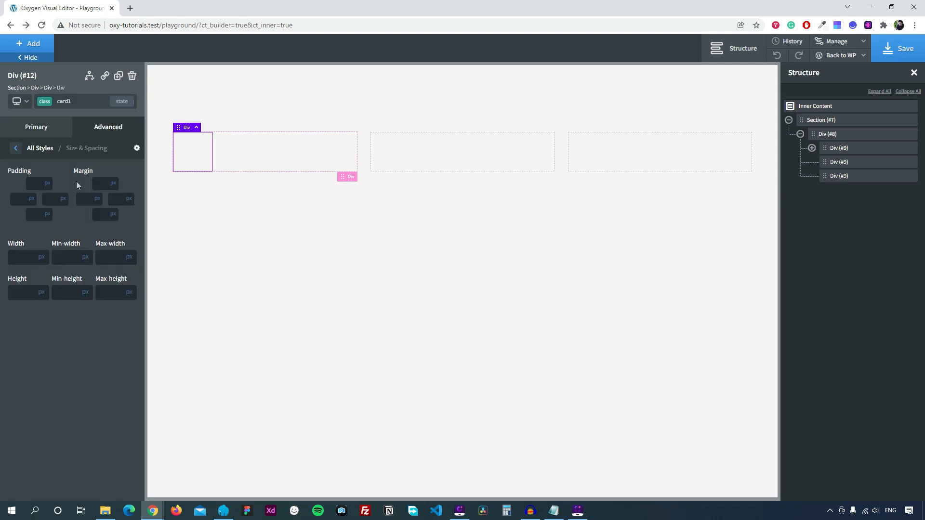
click(42, 257)
click(43, 280)
click(23, 259)
text(100)
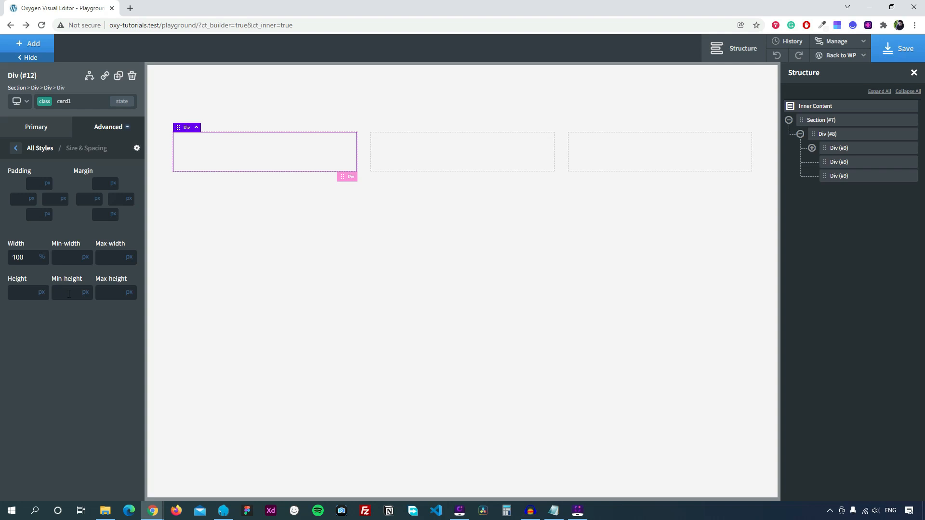
click(69, 294)
text(580)
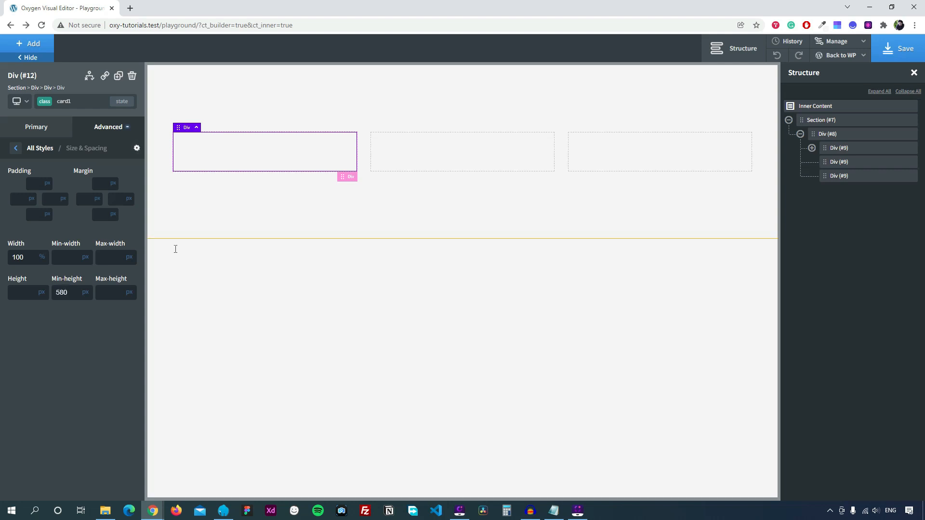
click(15, 147)
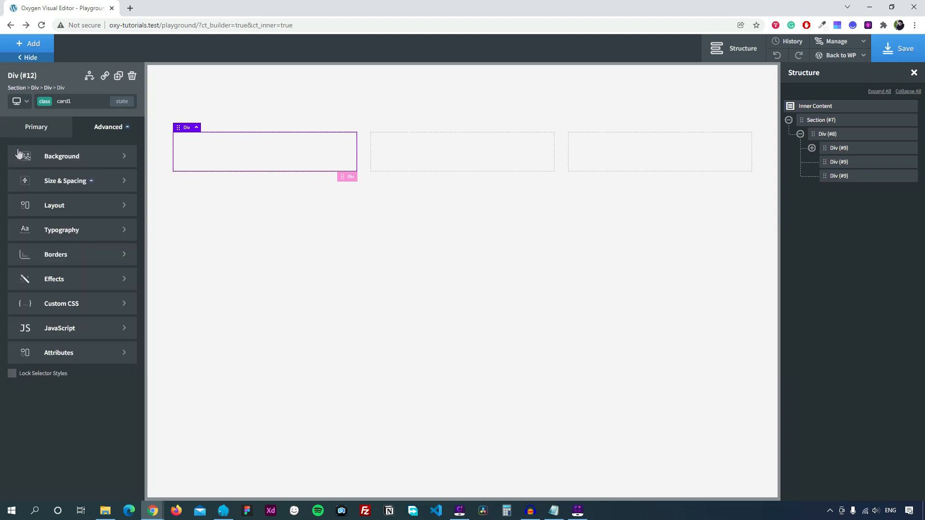
Set card1's overflow to hidden and its position to relative.
click(67, 206)
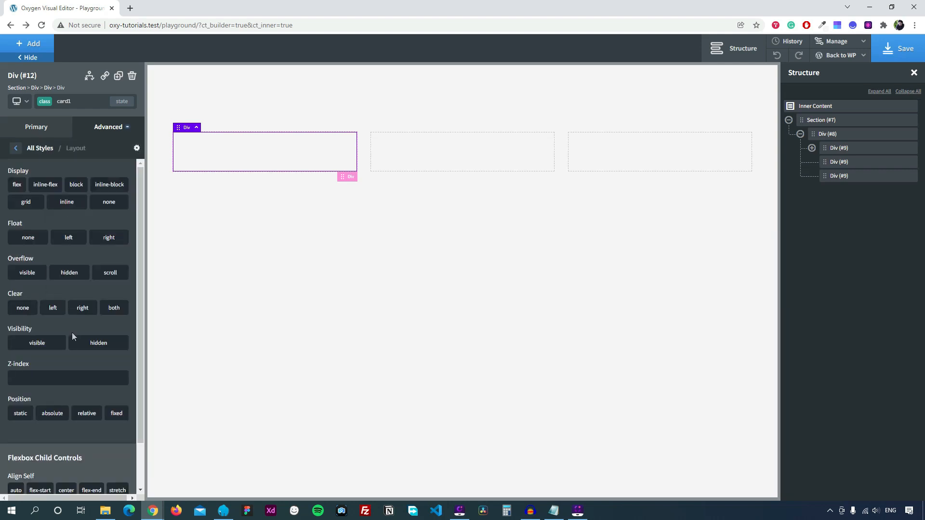
click(73, 275)
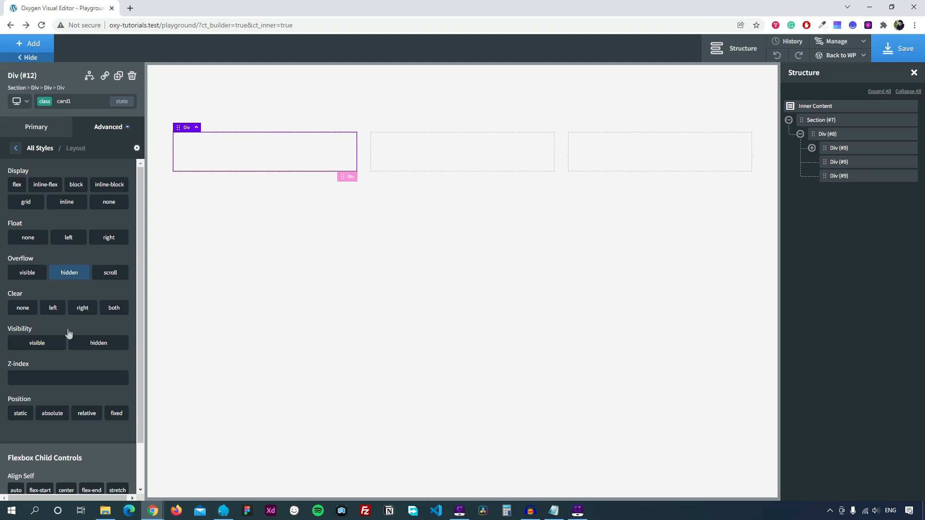
click(84, 417)
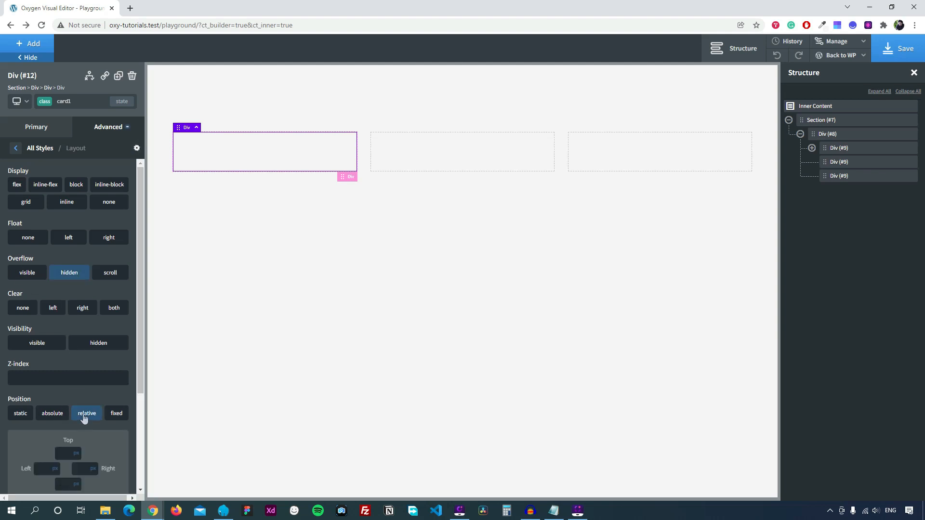
click(18, 149)
Give card1 a 10 px border radius and a solid Global Blue border.
click(65, 259)
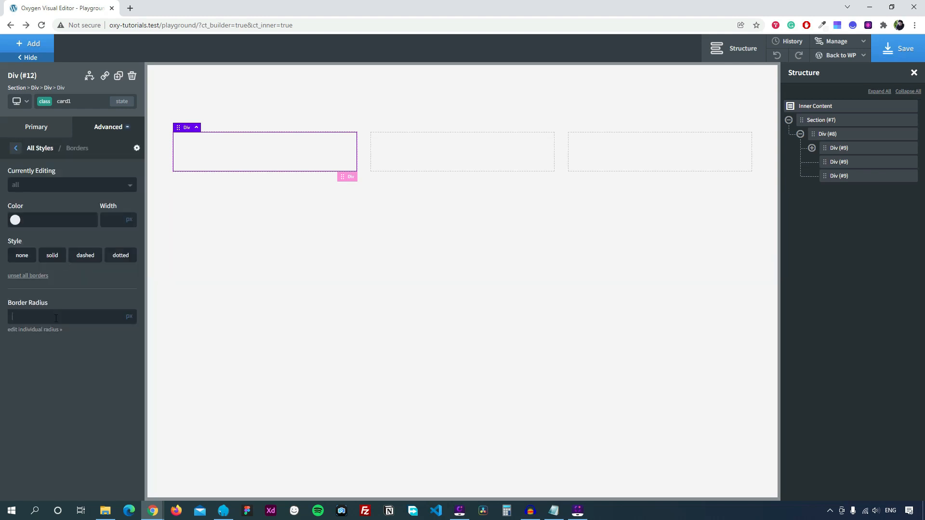
text(10)
click(15, 220)
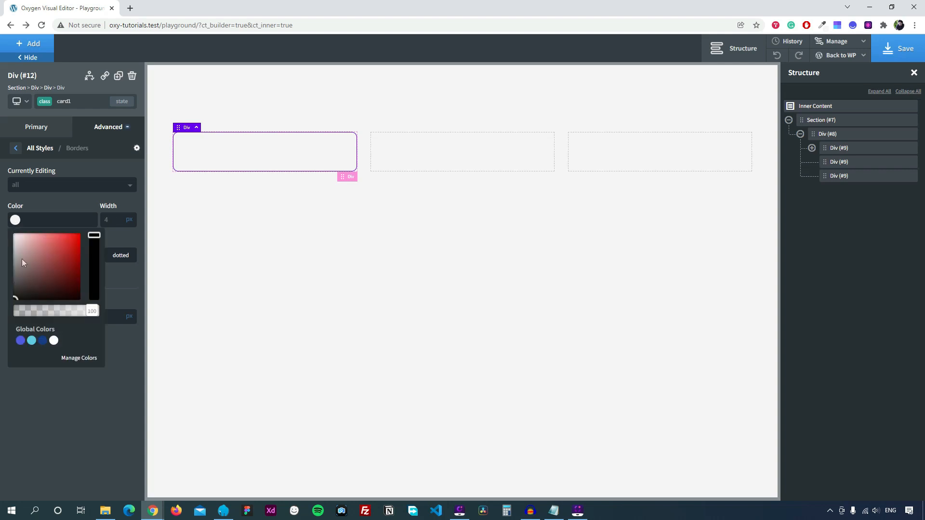
click(20, 340)
click(117, 287)
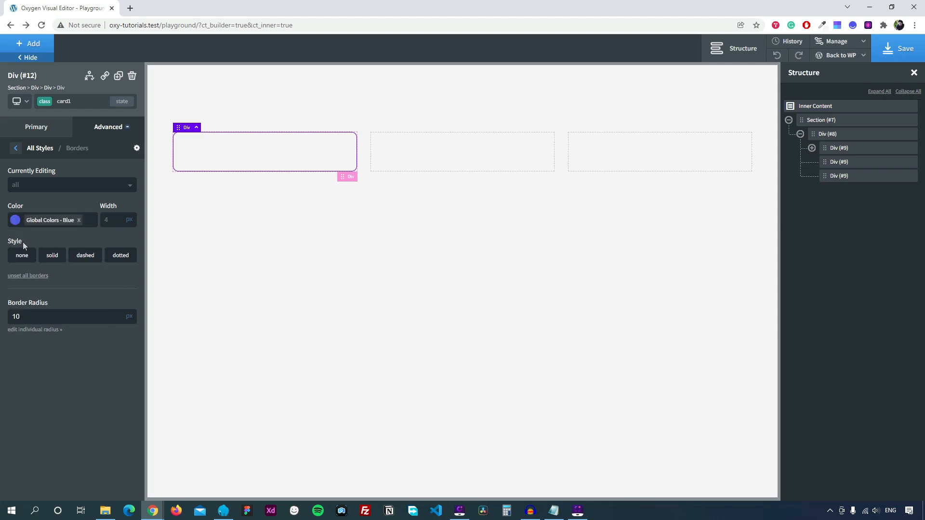
click(52, 256)
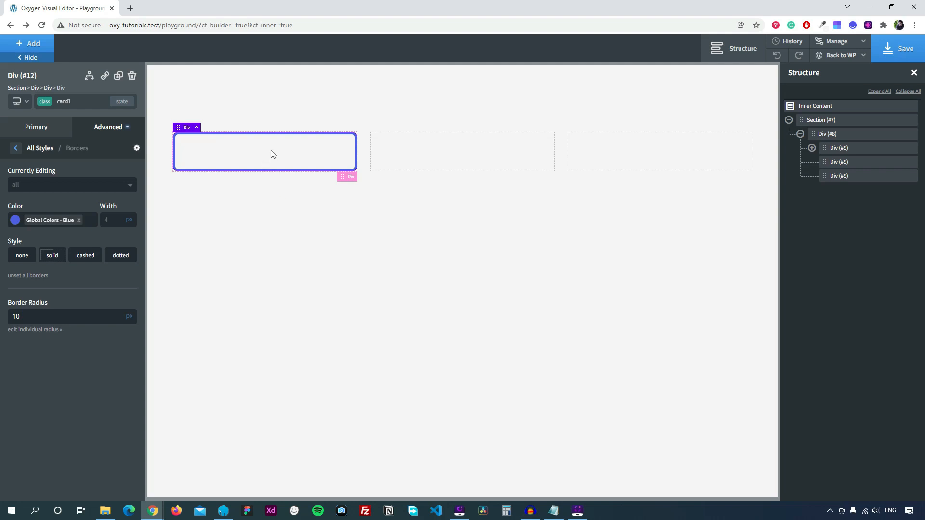
Add a 100%-wide div with class card-content inside the card1 div.
click(30, 44)
click(99, 145)
click(88, 102)
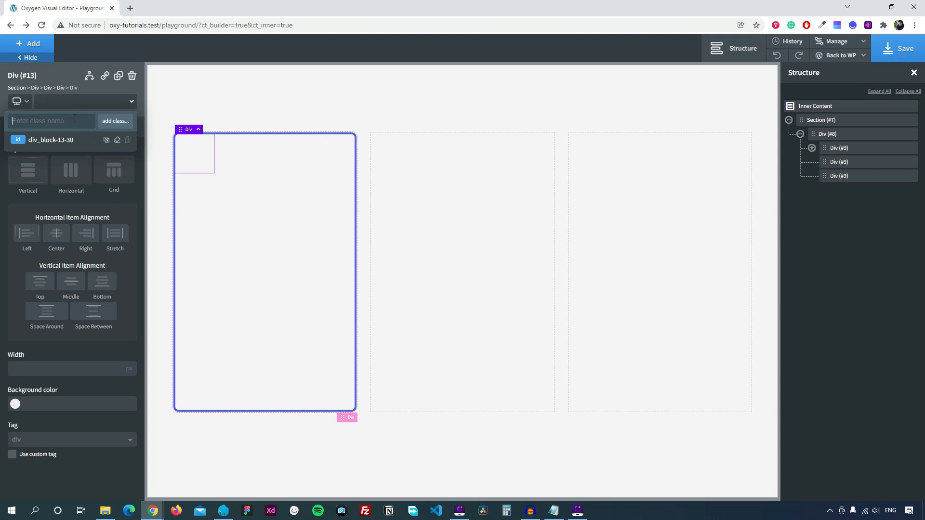
text(card-content)
click(115, 121)
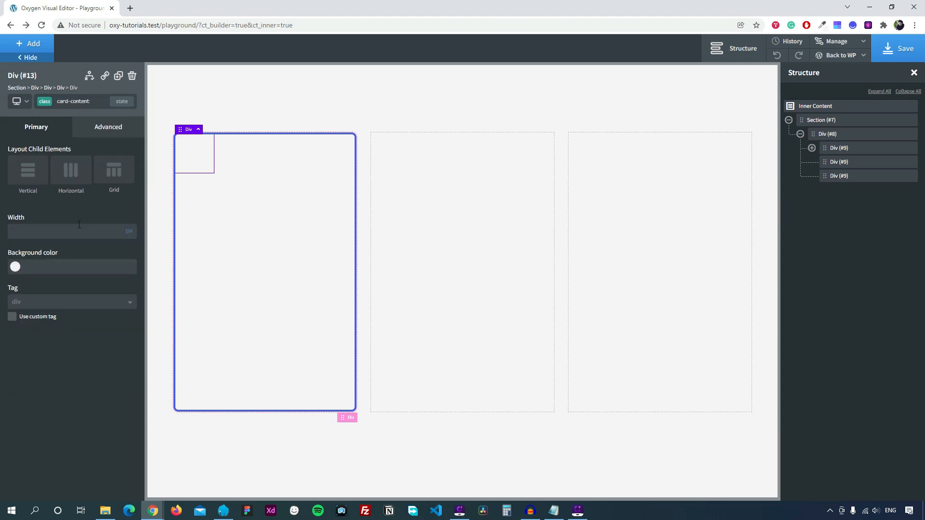
click(128, 232)
click(132, 231)
click(84, 235)
text(100)
Set card-content's padding to 50 px top and right, 40 px left and bottom.
click(112, 134)
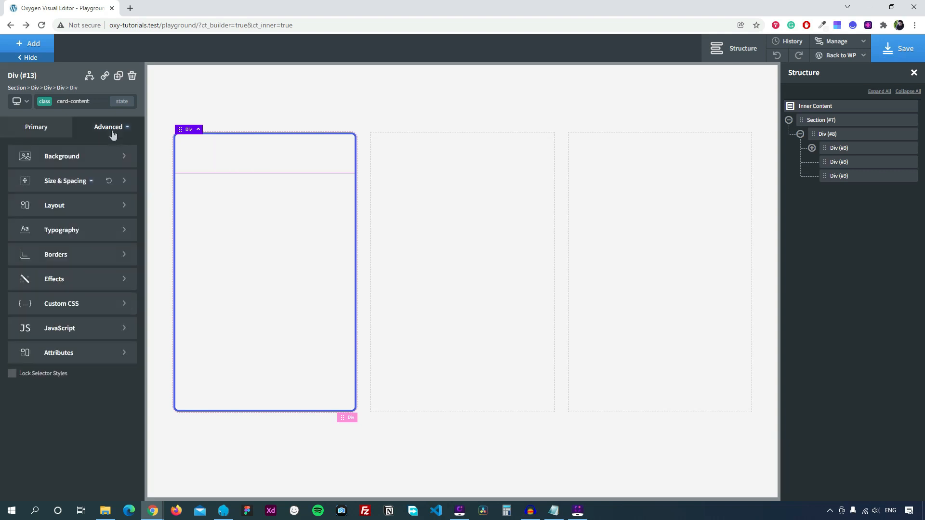
click(64, 182)
click(36, 181)
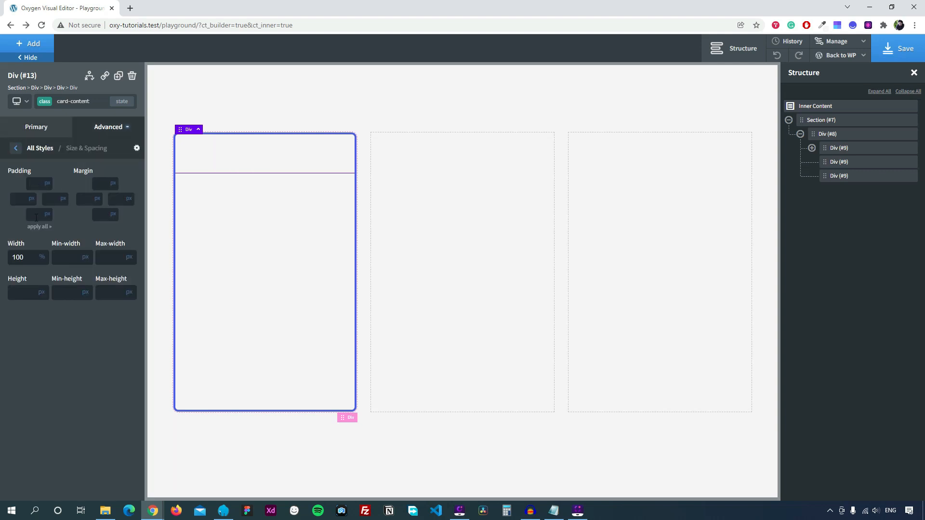
text(50)
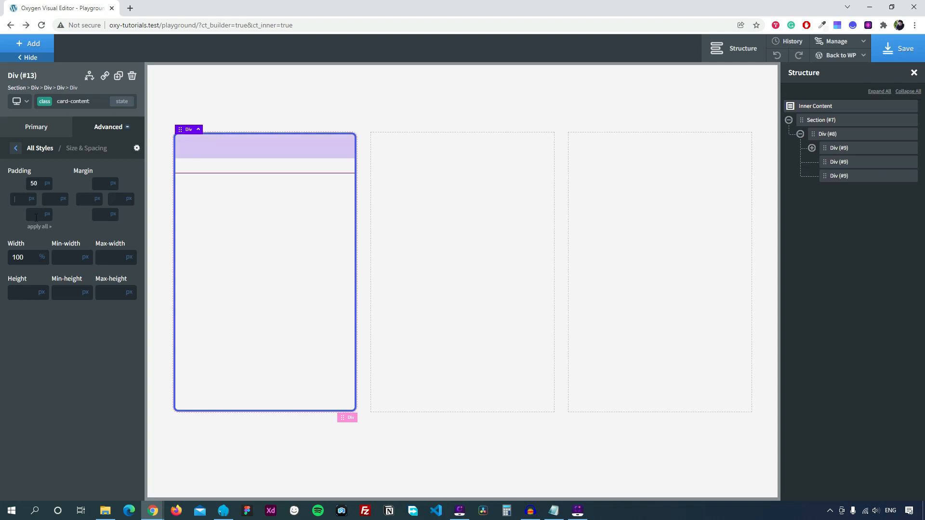
key(Tab)
text(40)
key(Tab)
text(50)
key(Tab)
text(40)
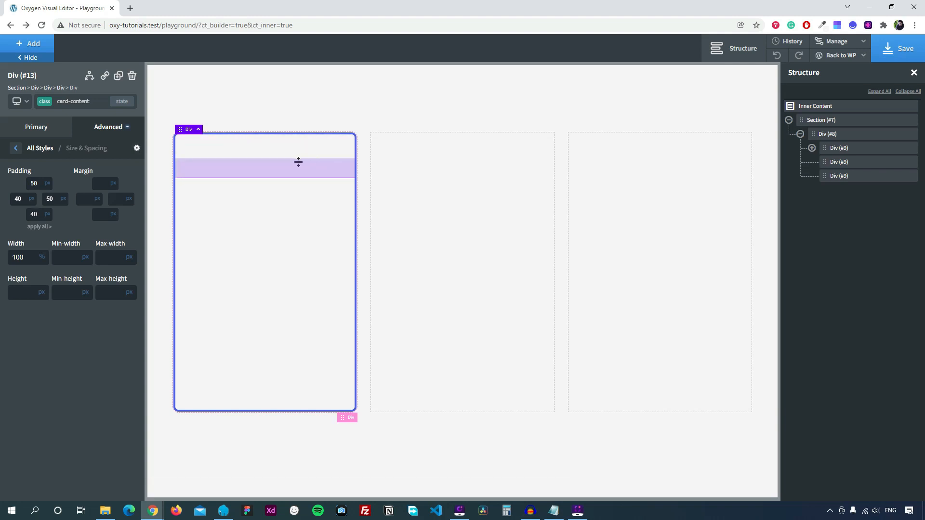
Add an icon inside the card content and set its size to 46.
click(36, 47)
scroll(68, 262, down, 6)
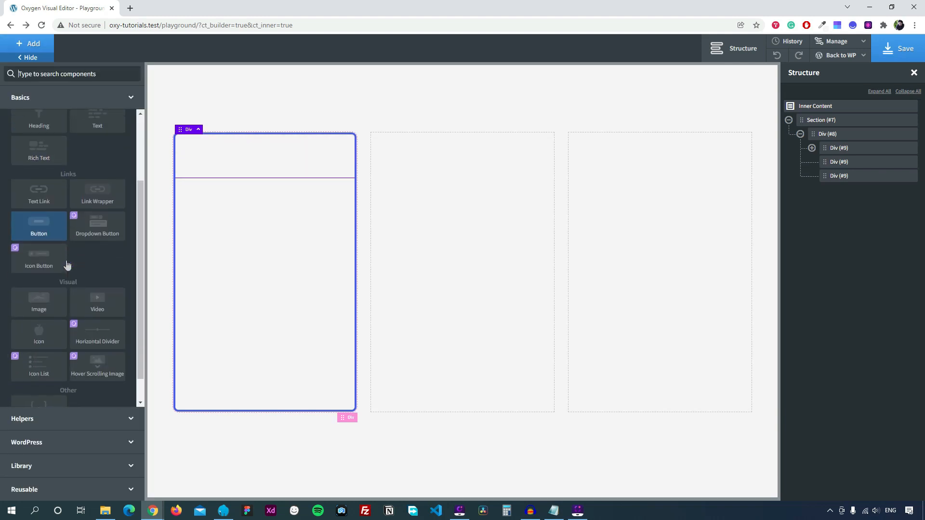
click(47, 306)
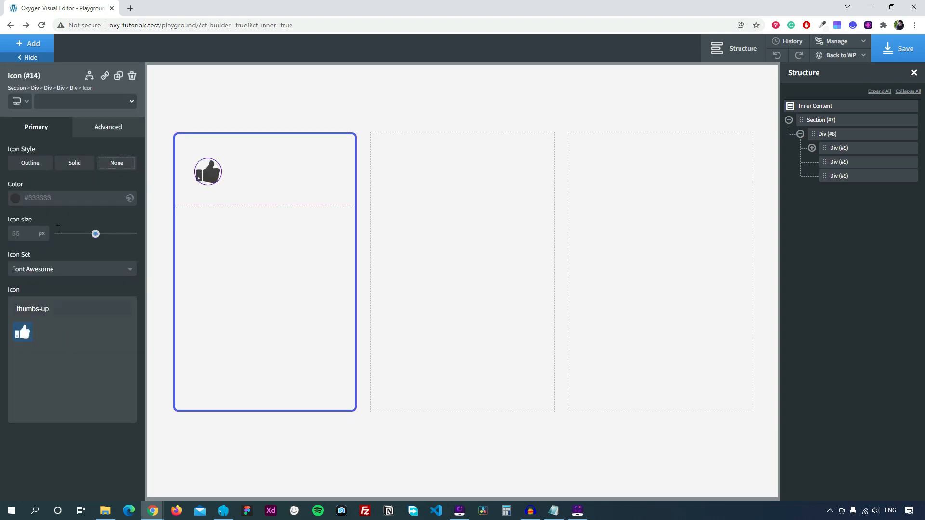
click(24, 233)
text(46)
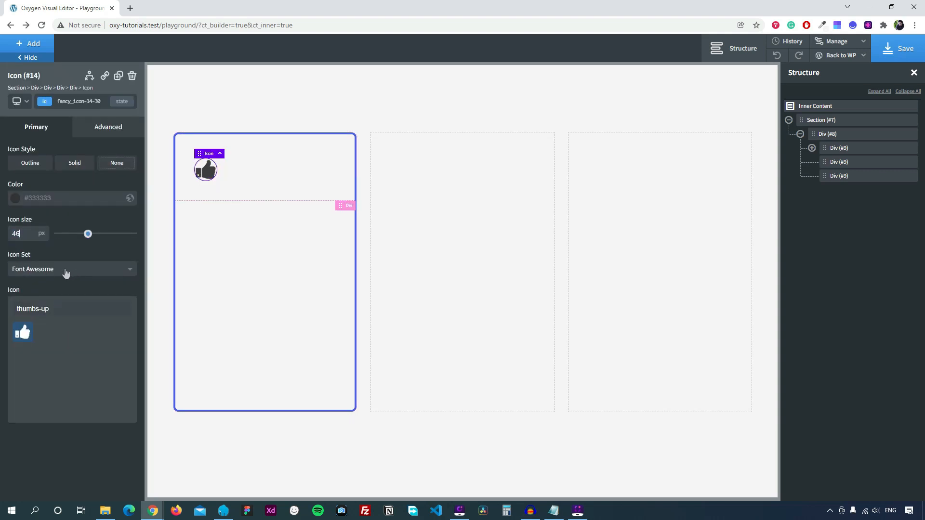
Choose the jeans icon from the Clothing icon set.
click(71, 270)
click(80, 285)
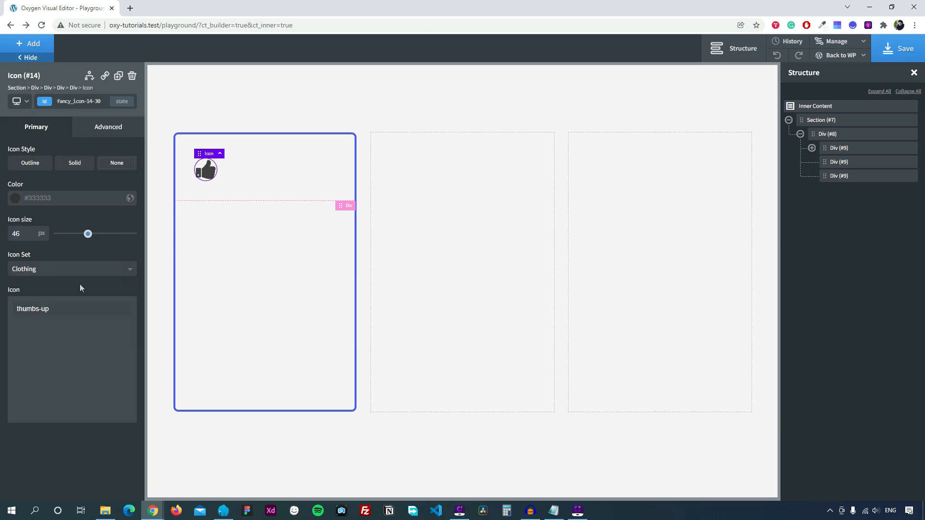
key(ctrl+a)
key(BackSpace)
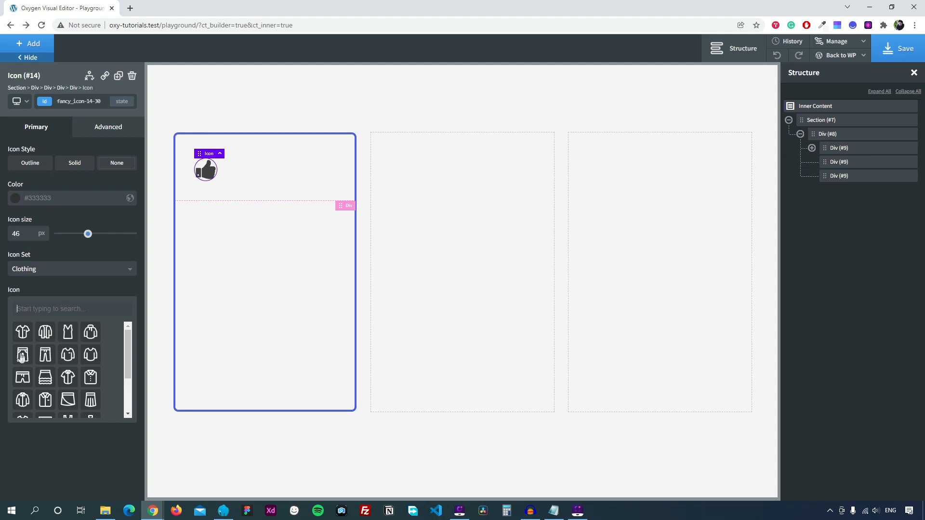
click(22, 356)
click(284, 166)
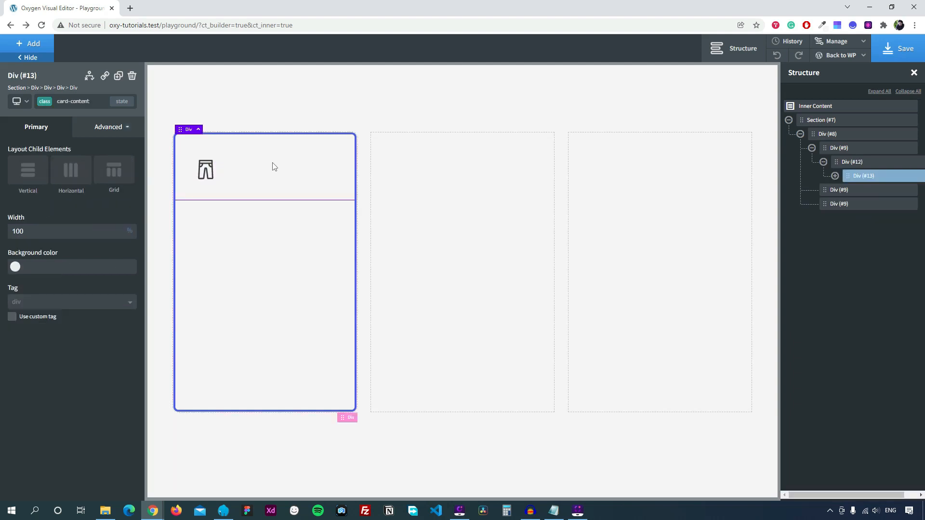
click(48, 48)
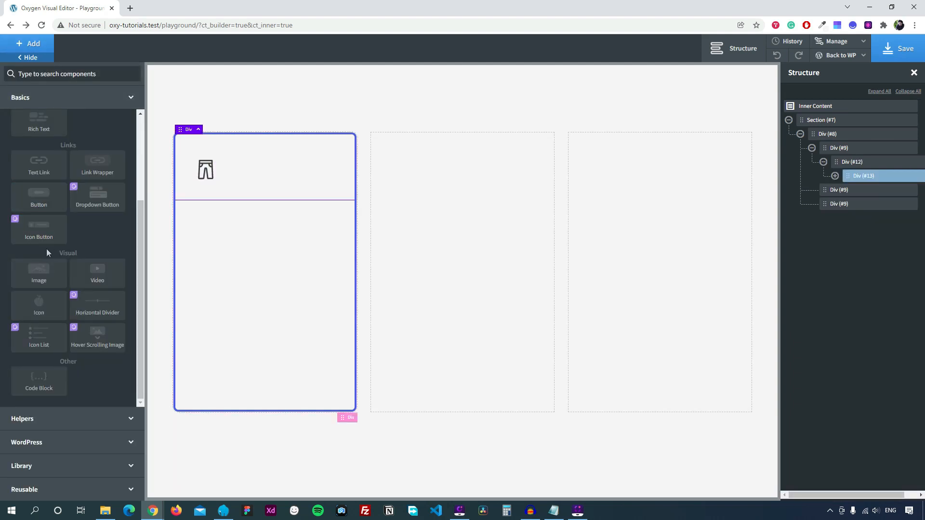
scroll(45, 226, up, 3)
Add an H2 heading reading 'Blue Jeans' with a 48 px font size.
click(44, 205)
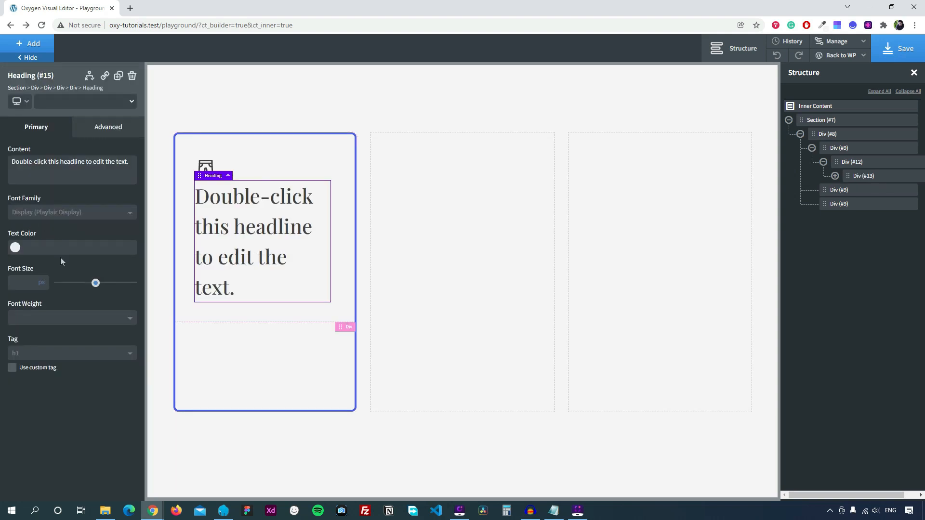
click(29, 355)
click(35, 383)
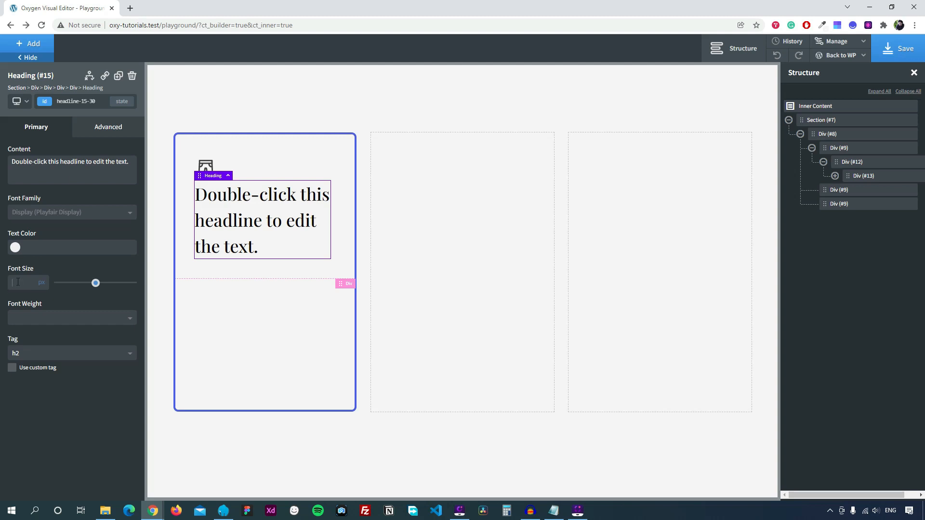
text(48)
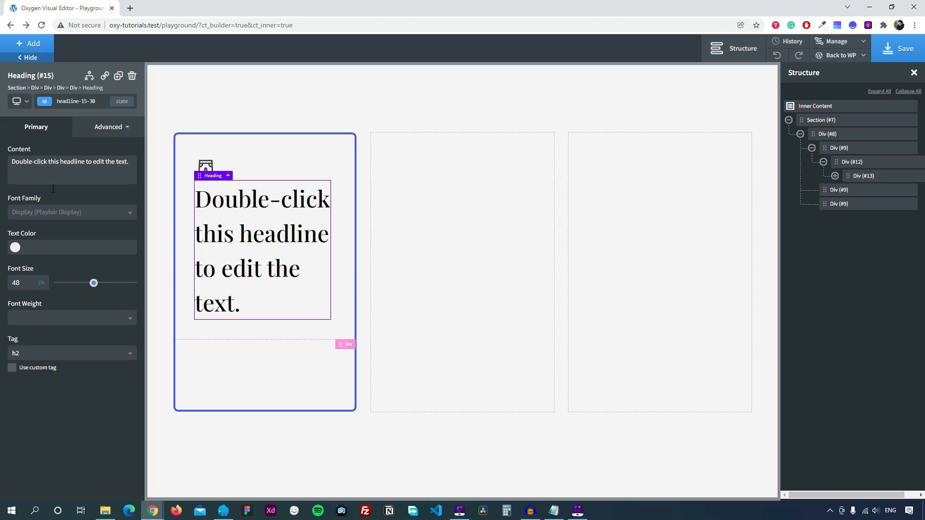
triple_click(67, 155)
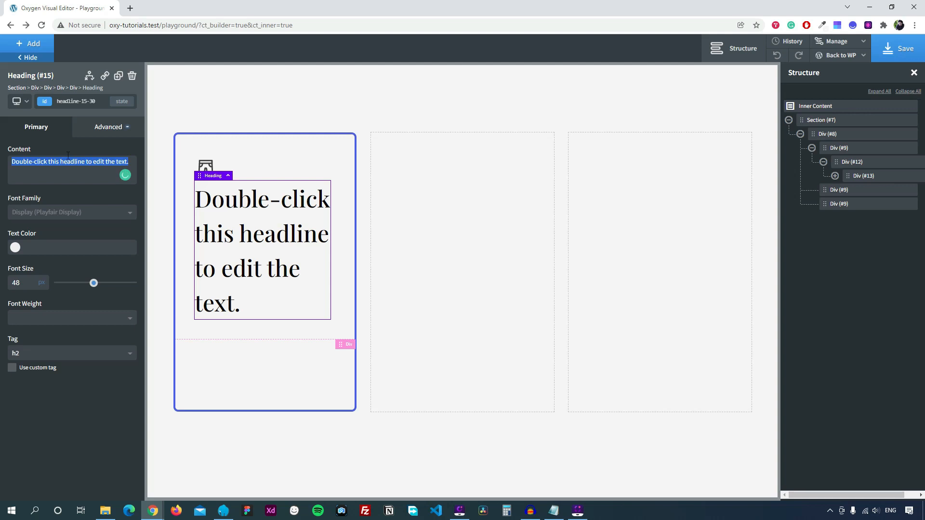
text(Blue Jeans)
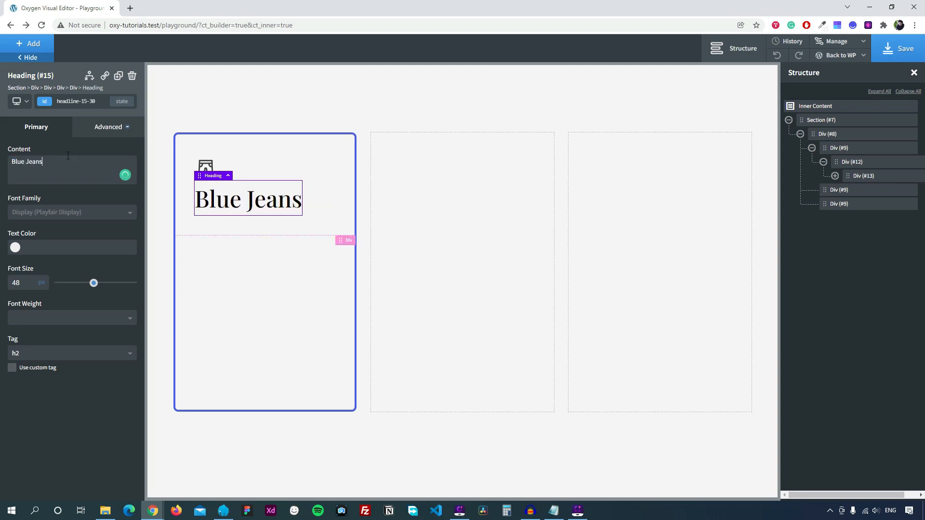
Add a text block reading 'Winter 2022 Collection' below the heading.
click(324, 173)
click(33, 45)
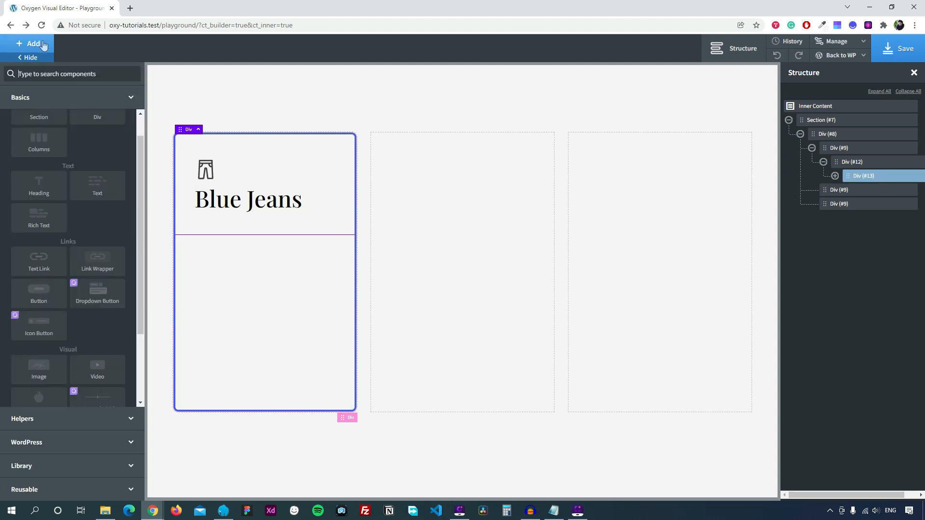
click(106, 198)
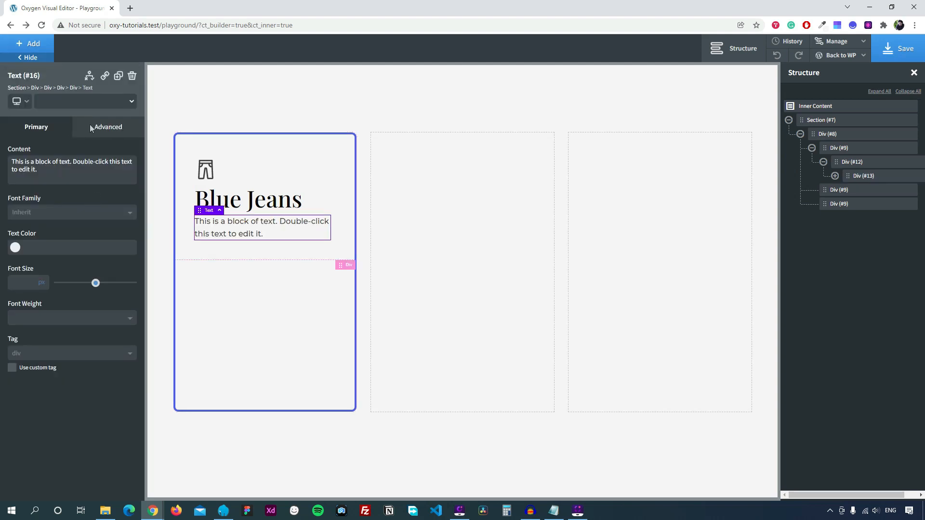
triple_click(68, 165)
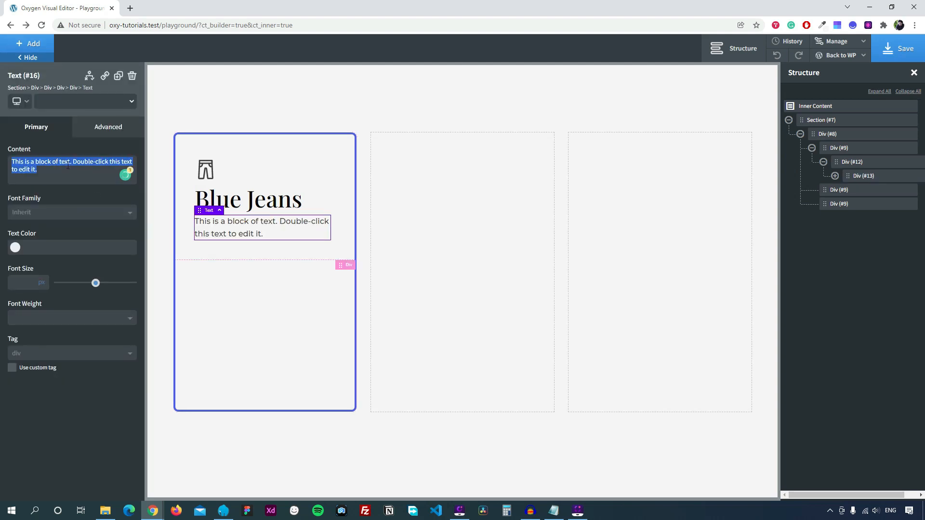
text(Winter)
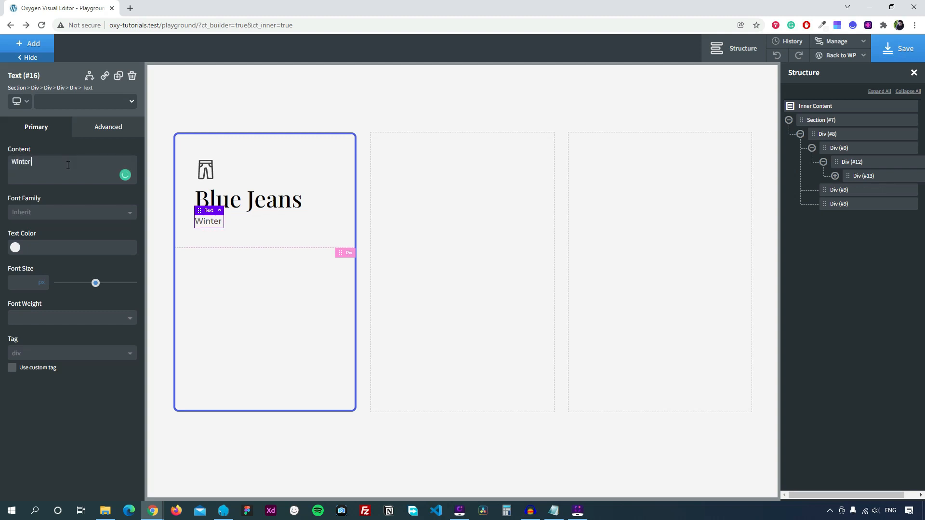
text( 2022 Collection)
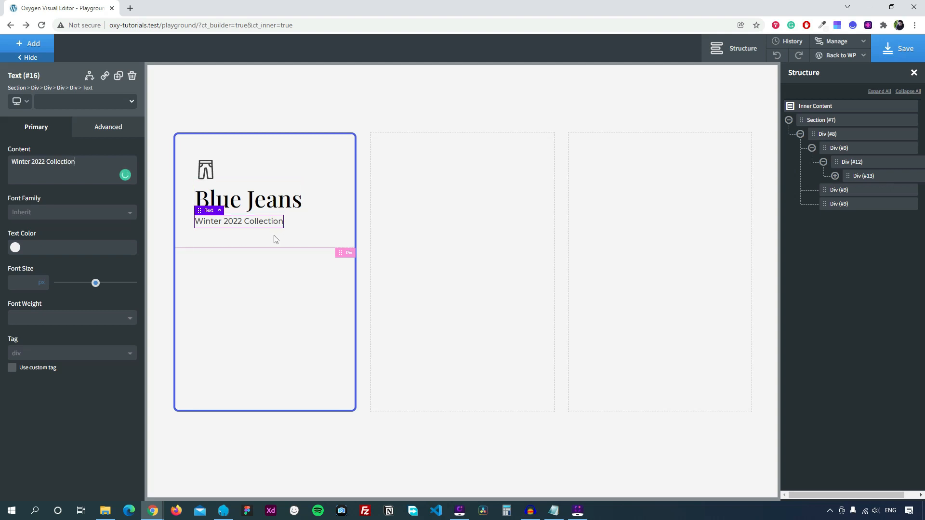
click(289, 291)
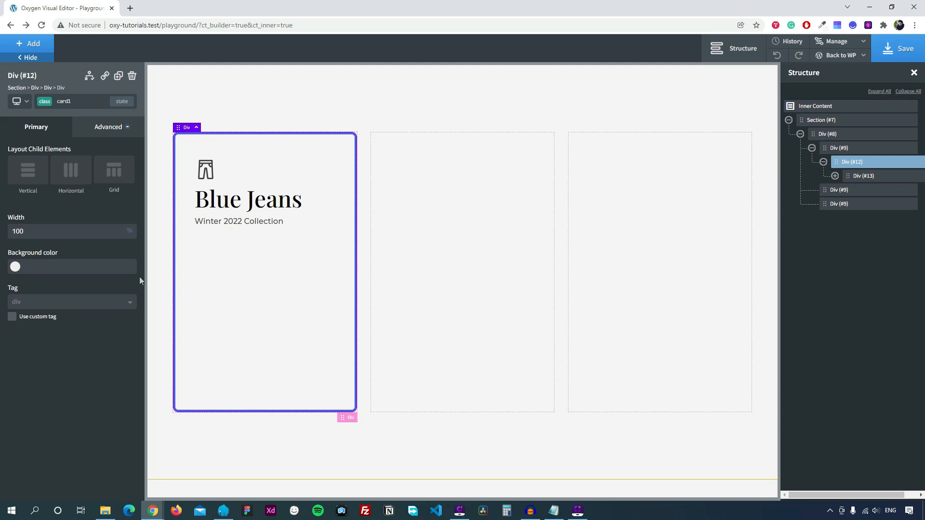
Set card1's child layout to Vertical with Bottom vertical item alignment.
click(23, 175)
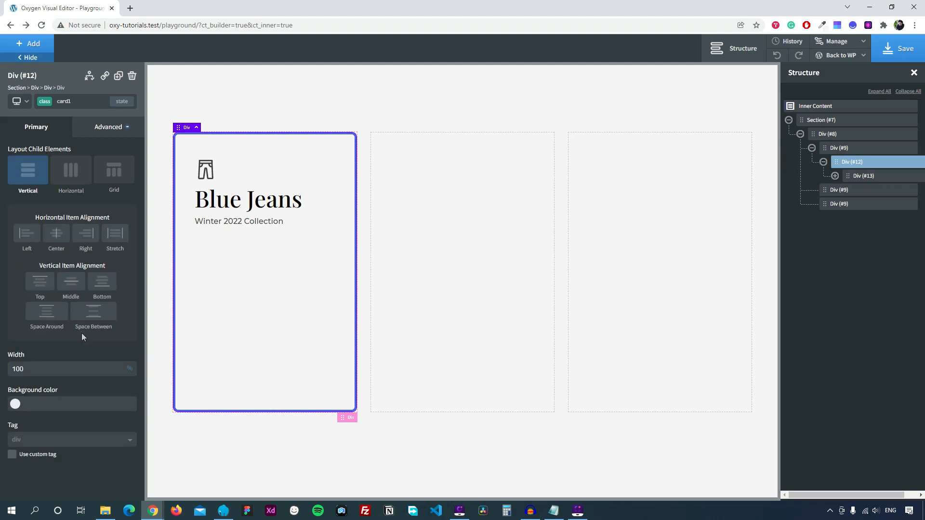
click(105, 283)
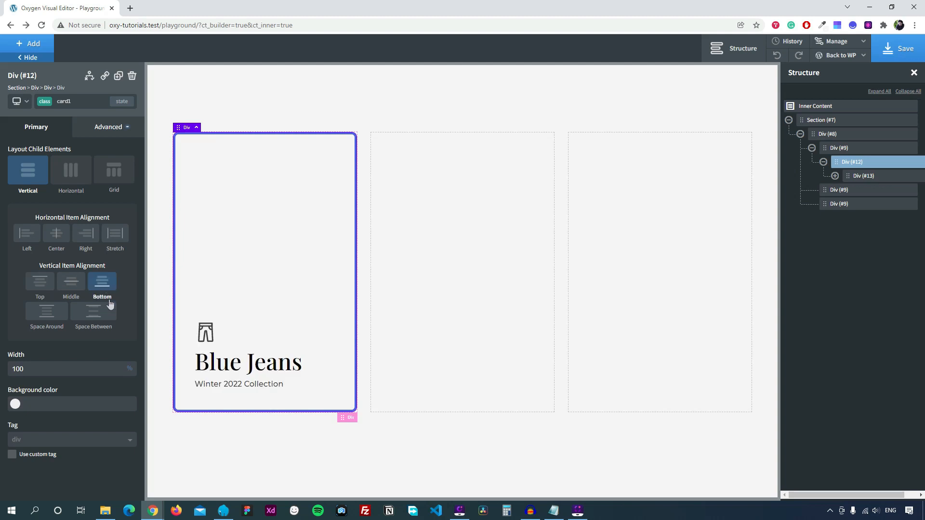
click(204, 330)
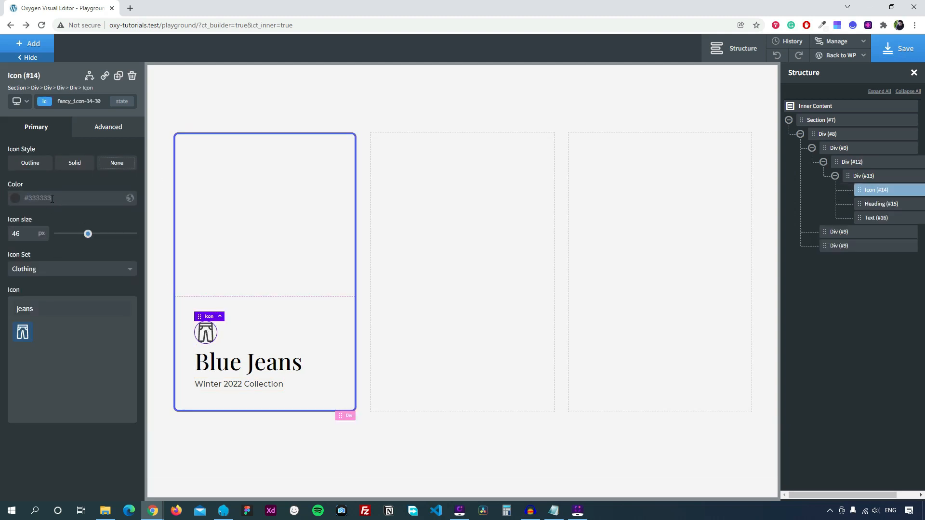
Paste currentColor into the colour fields of the icon, 'Blue Jeans' heading and 'Winter 2022 Collection' text.
text(currentColor)
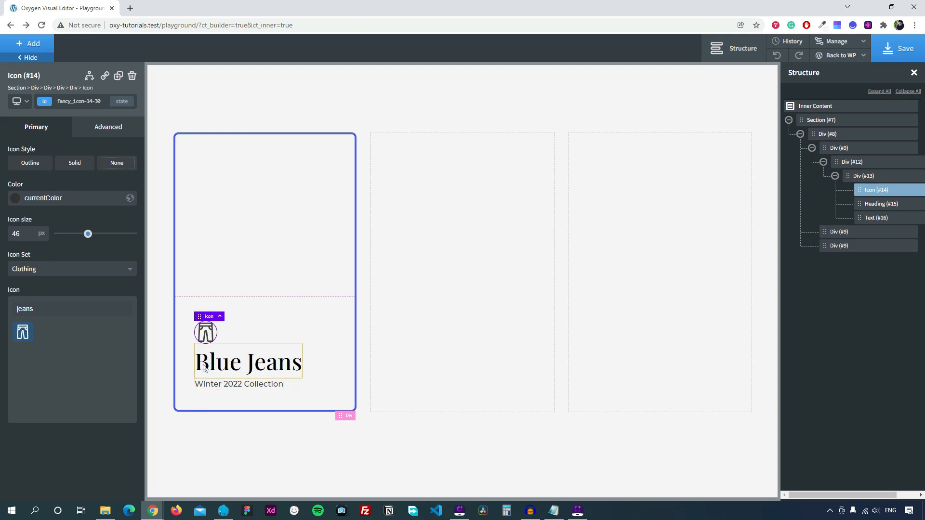
click(273, 366)
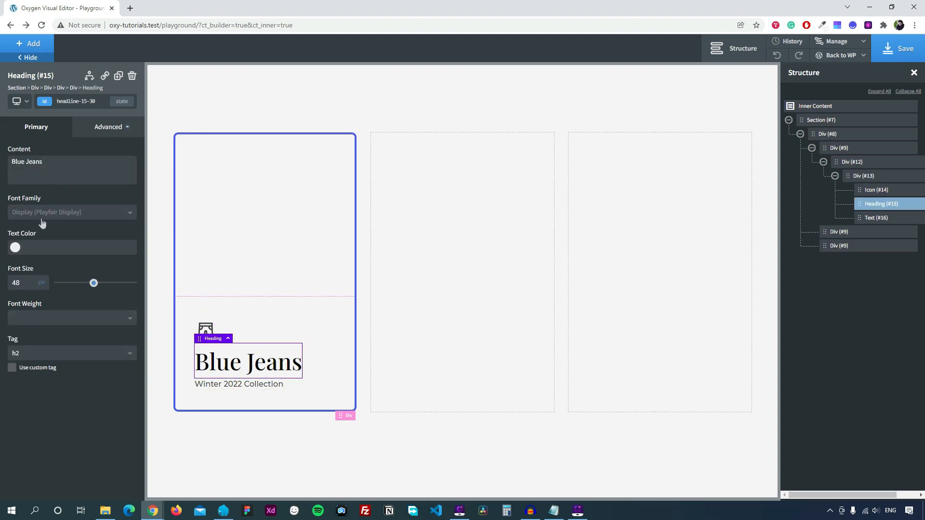
click(57, 247)
text(currentColor)
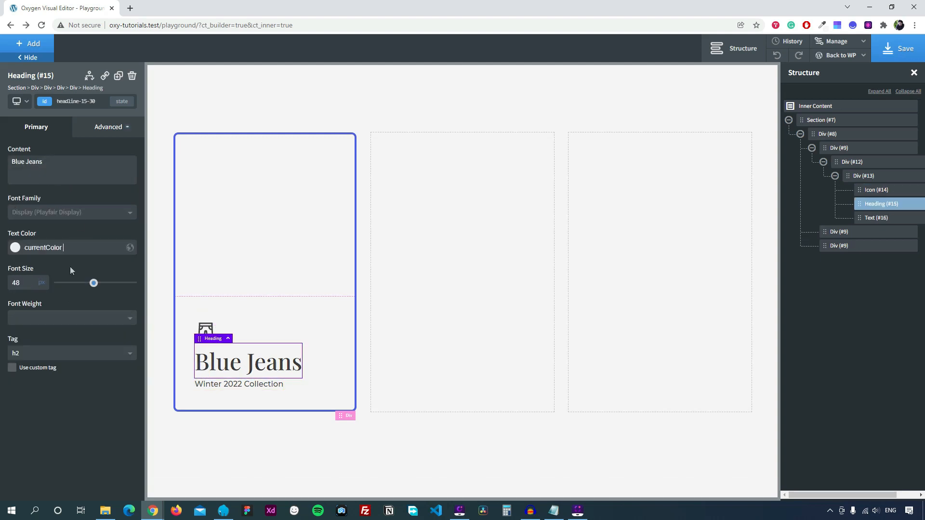
click(221, 388)
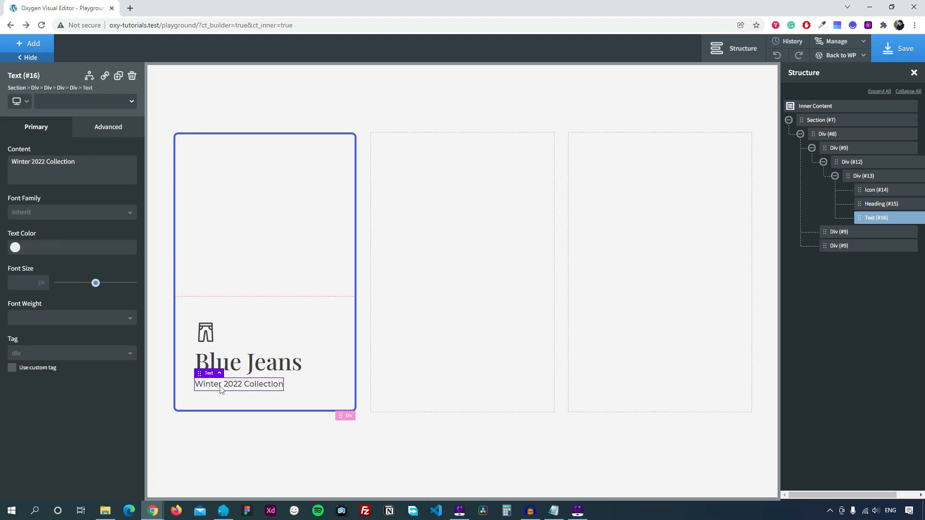
text(currentColor)
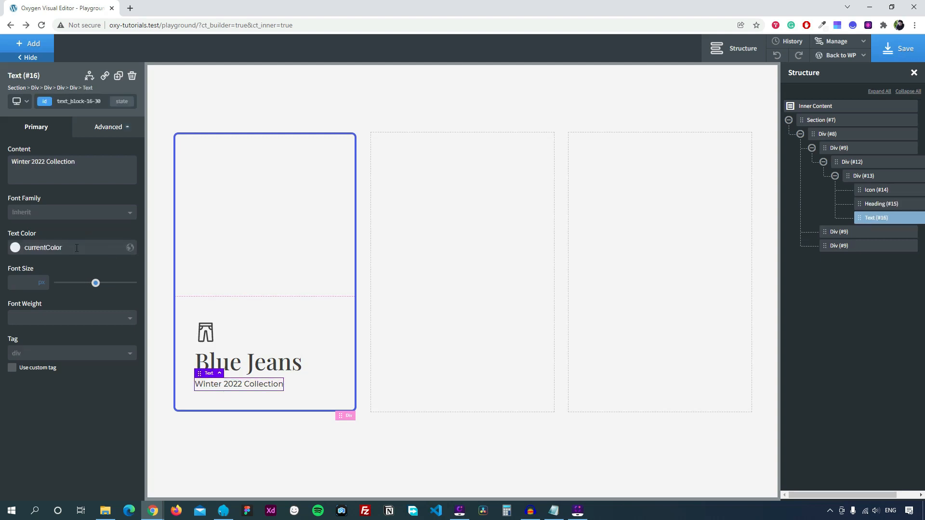
click(294, 176)
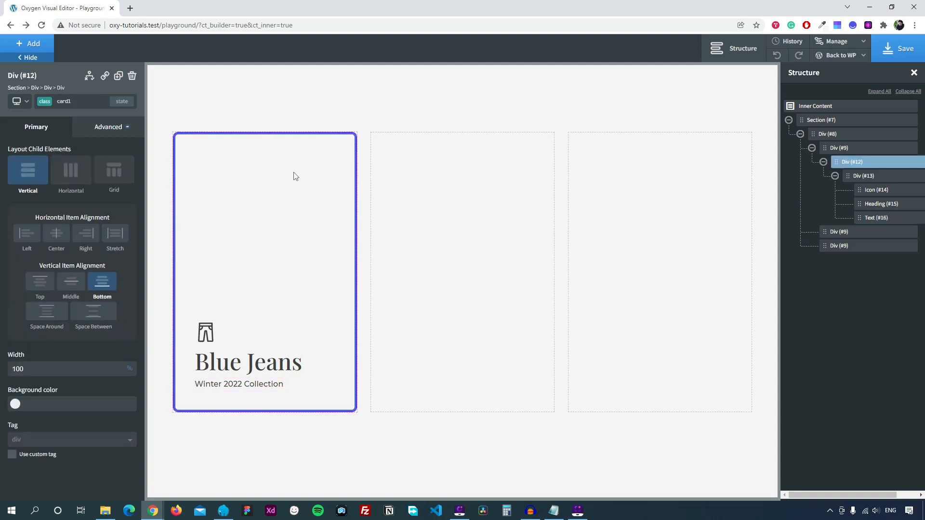
Set the card1 div's typography text colour to light green #9ee023.
click(115, 128)
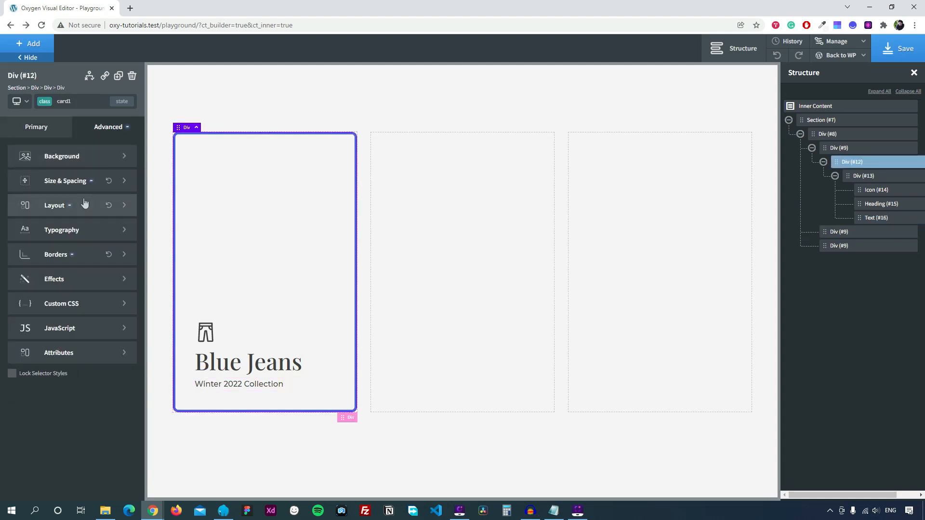
click(70, 237)
click(16, 222)
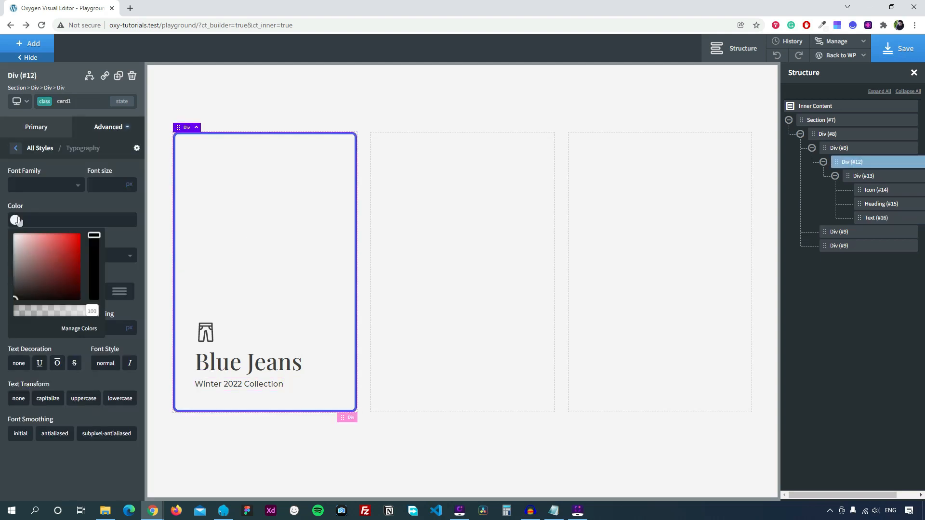
drag(48, 278, 96, 257)
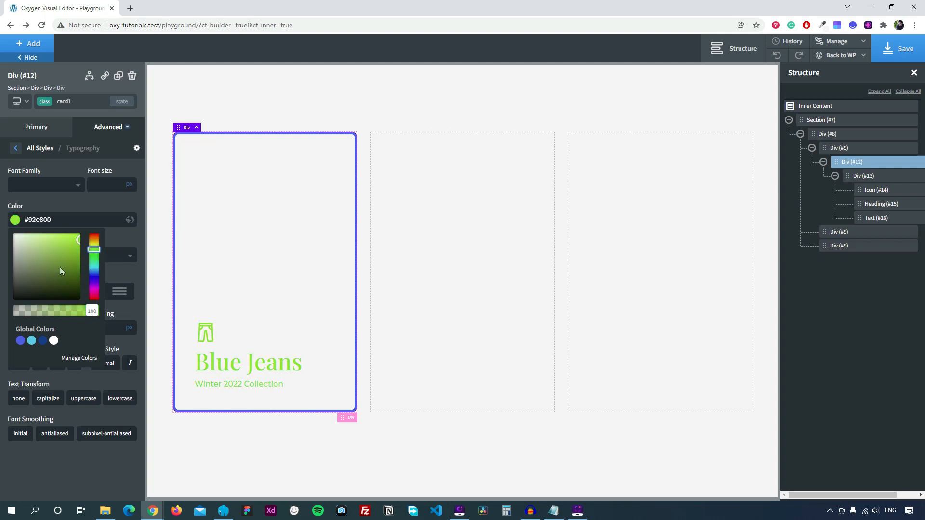
click(70, 242)
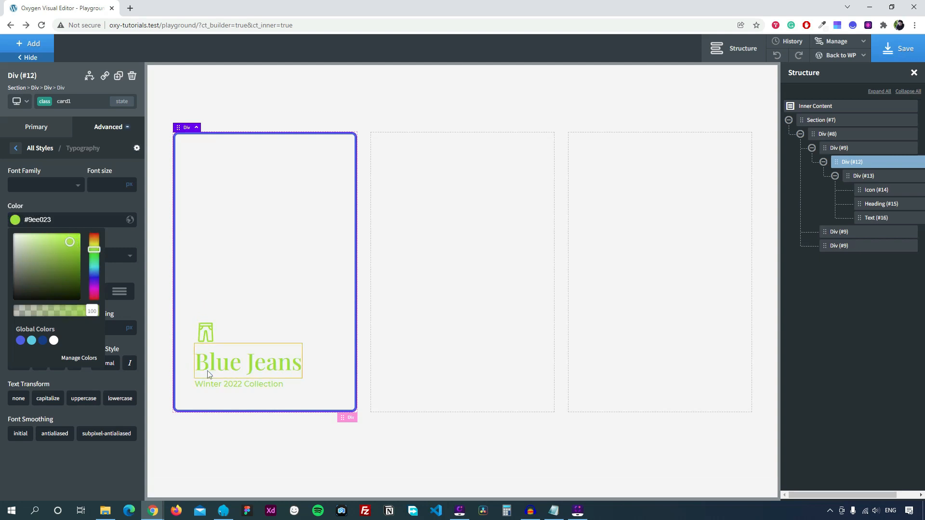
click(239, 205)
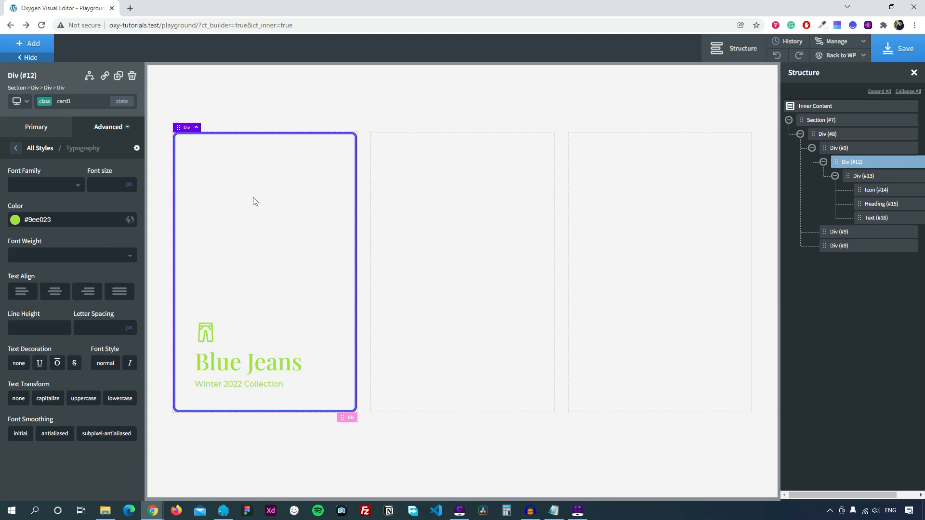
click(16, 149)
click(62, 255)
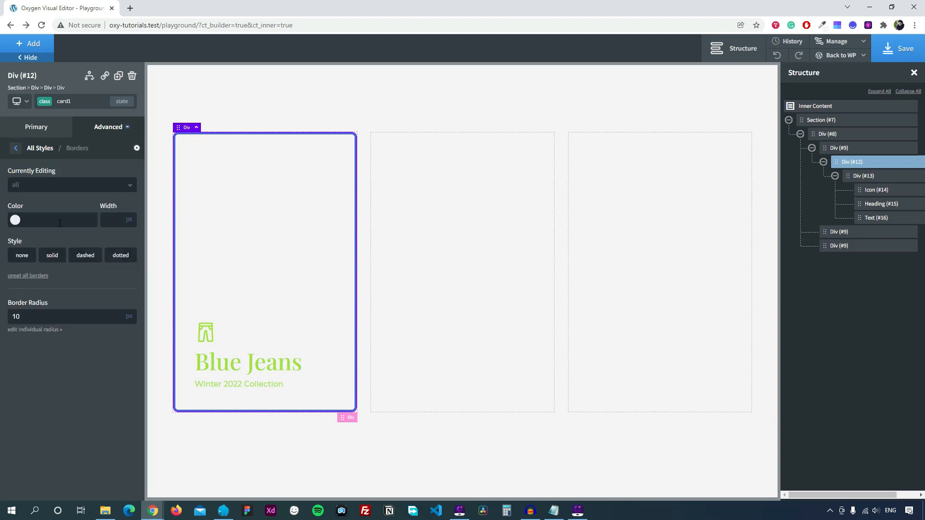
Set the first card's border colour to Global Colors - Blue.
text(currentColor)
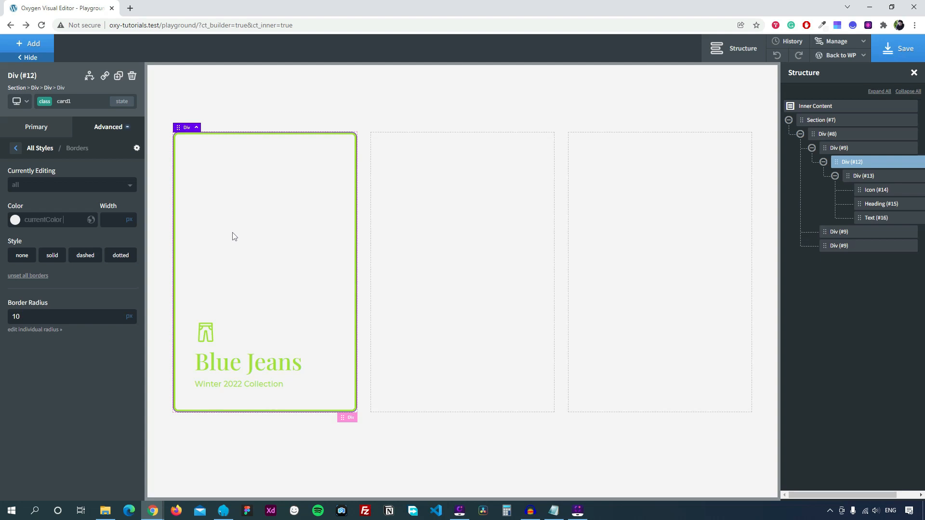
double_click(77, 223)
key(BackSpace)
click(15, 220)
click(21, 341)
click(86, 203)
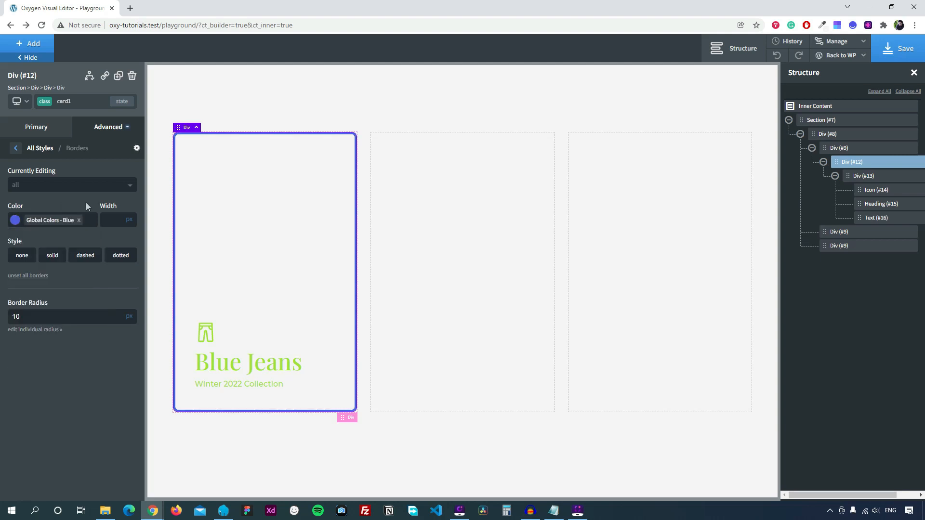
Set the card's typography colour to Global Colors - Blue, turning icon, heading and subtitle blue.
click(16, 149)
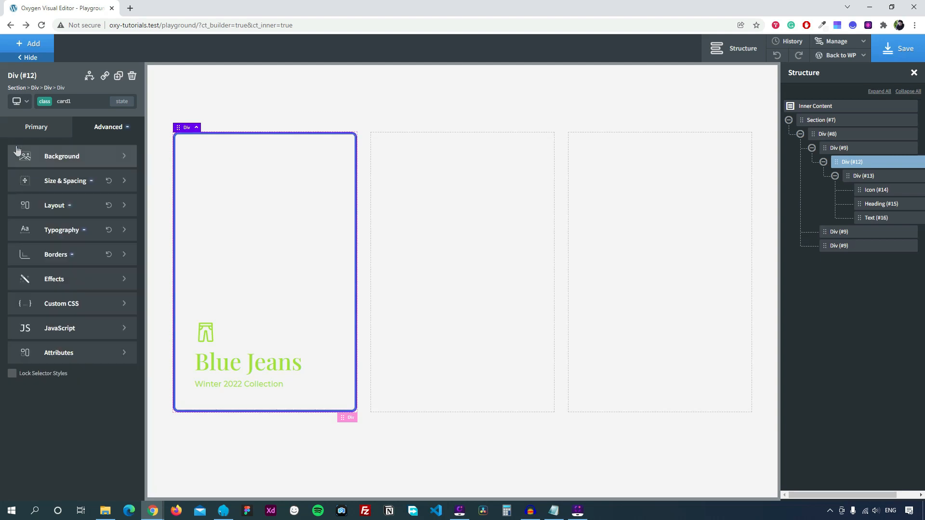
click(58, 232)
click(14, 220)
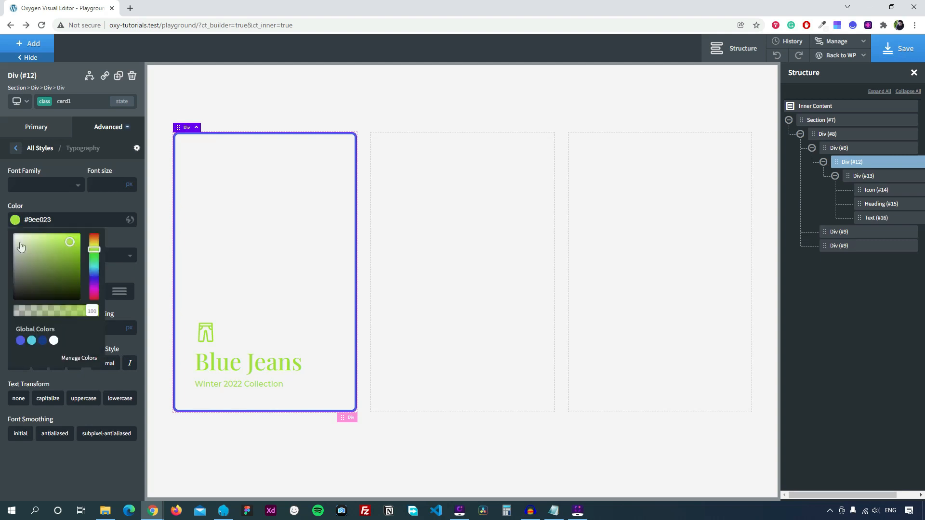
click(20, 341)
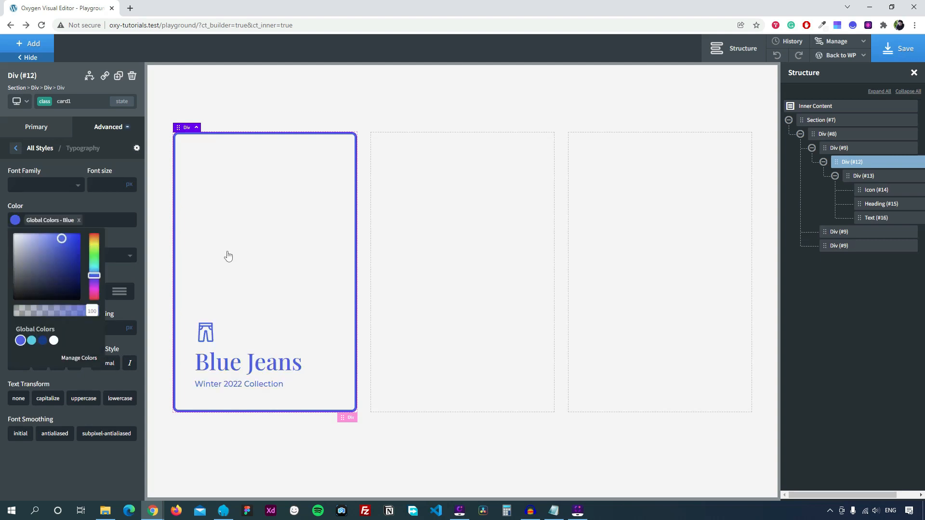
click(266, 234)
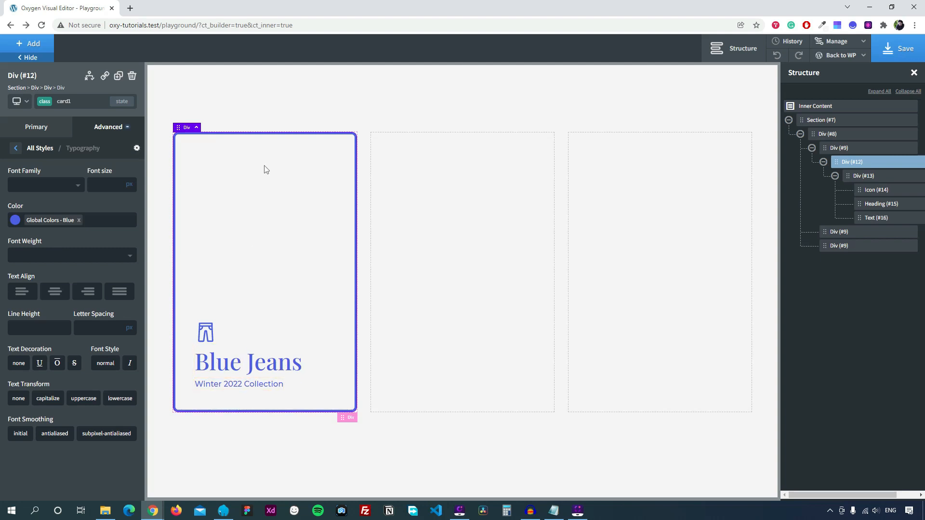
click(28, 43)
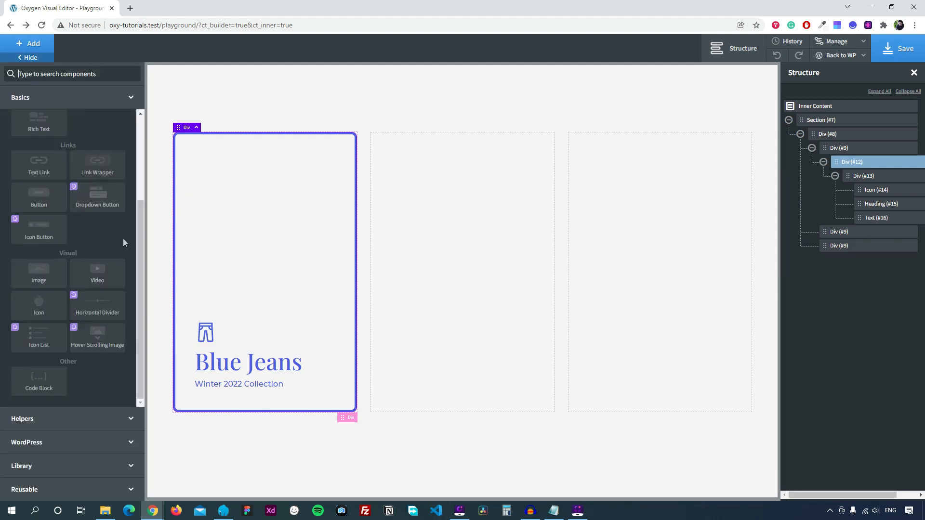
Add an Image with class card1-image to card1 and assign it the denim photo from the Media Library.
click(40, 273)
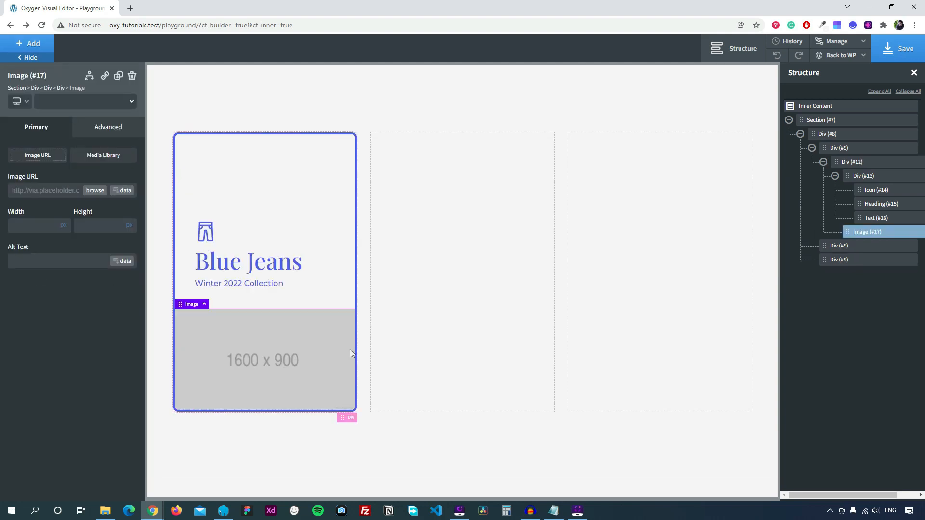
click(67, 102)
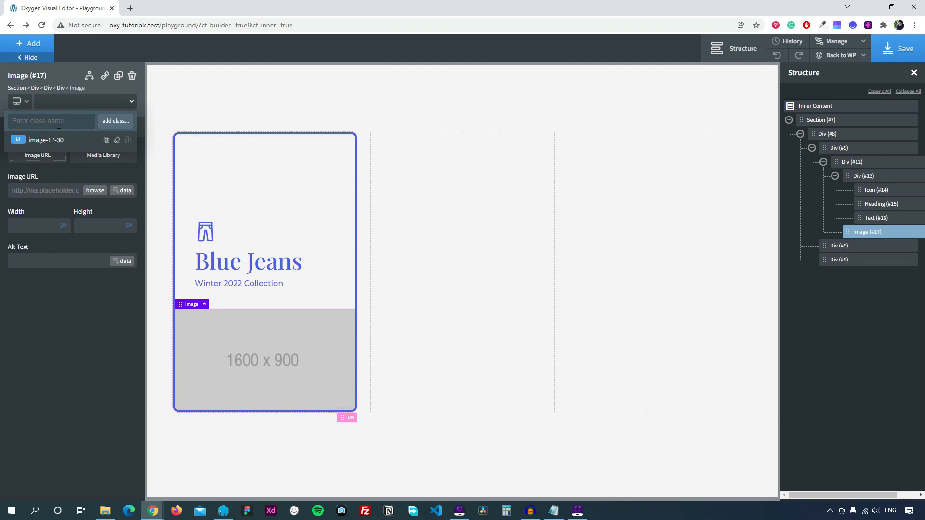
text(card1)
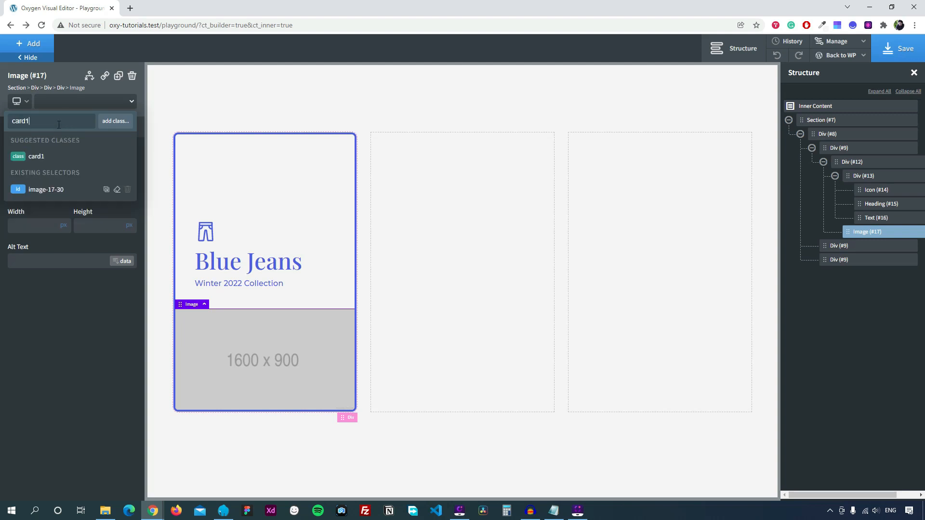
text(-image)
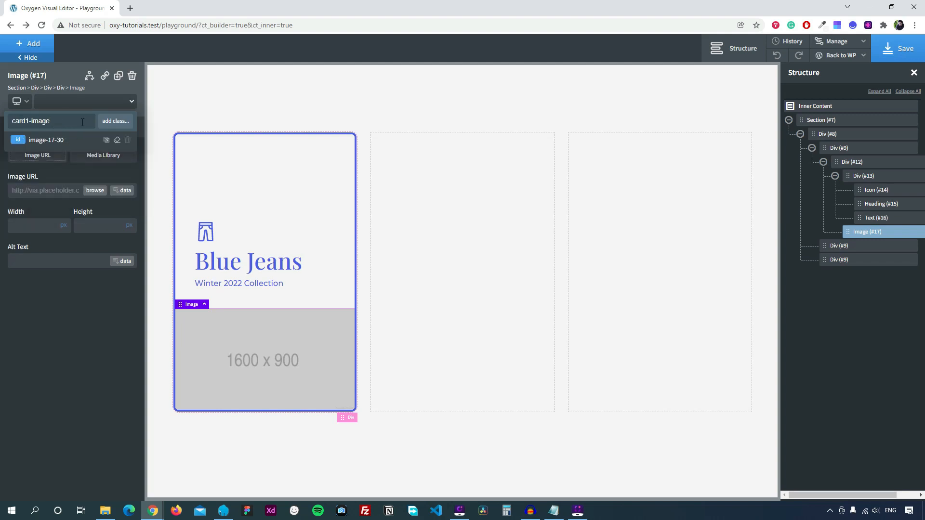
click(115, 121)
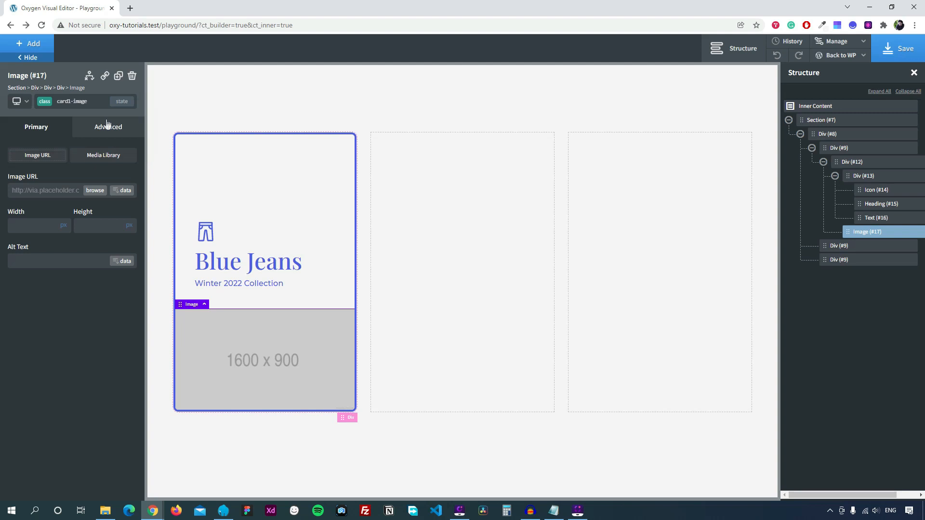
click(94, 191)
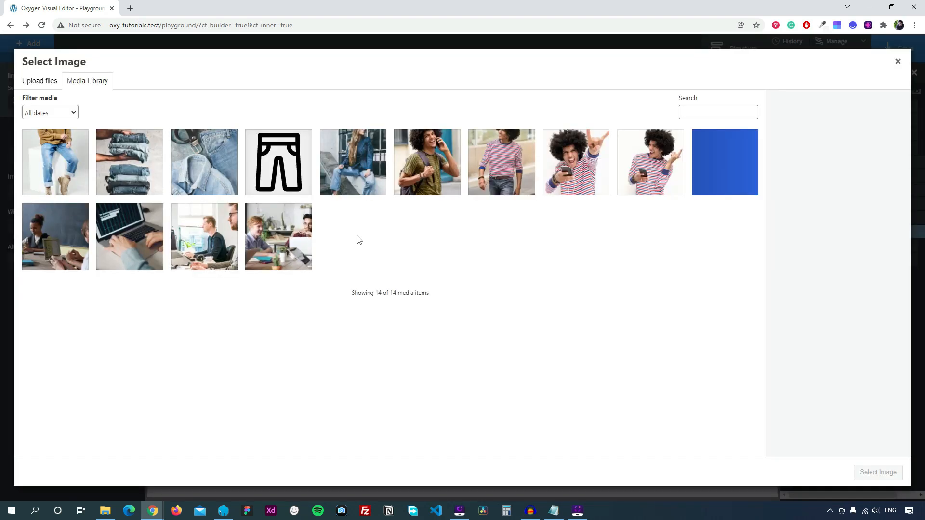
click(354, 164)
click(878, 472)
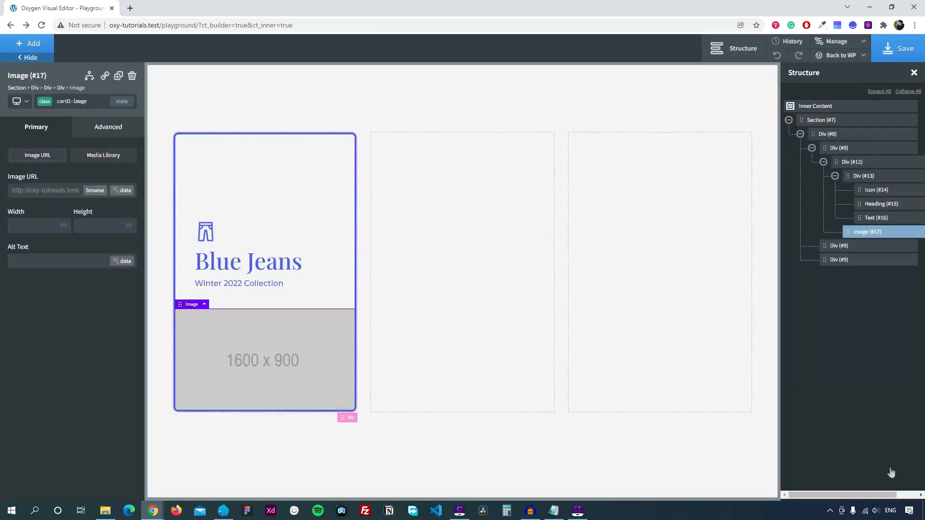
Set the card1-image width and height to 100%.
click(63, 225)
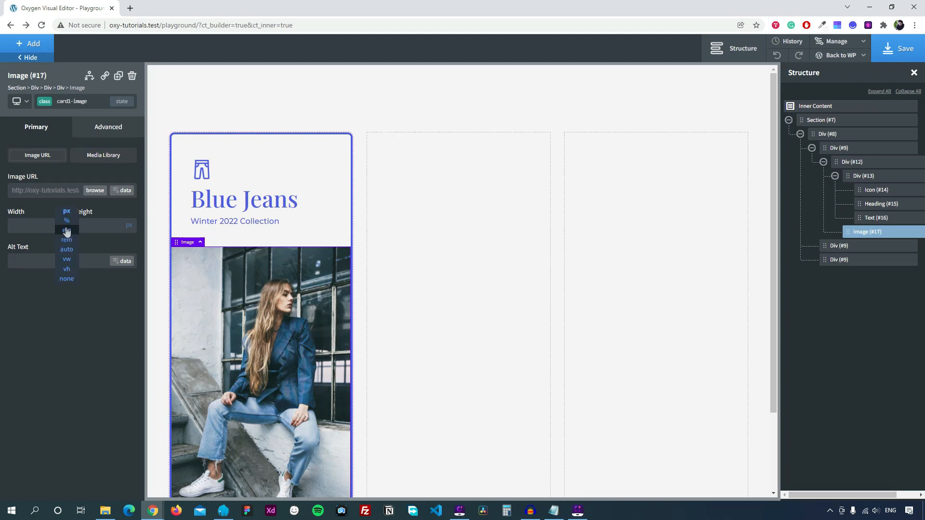
click(66, 220)
click(130, 226)
click(133, 220)
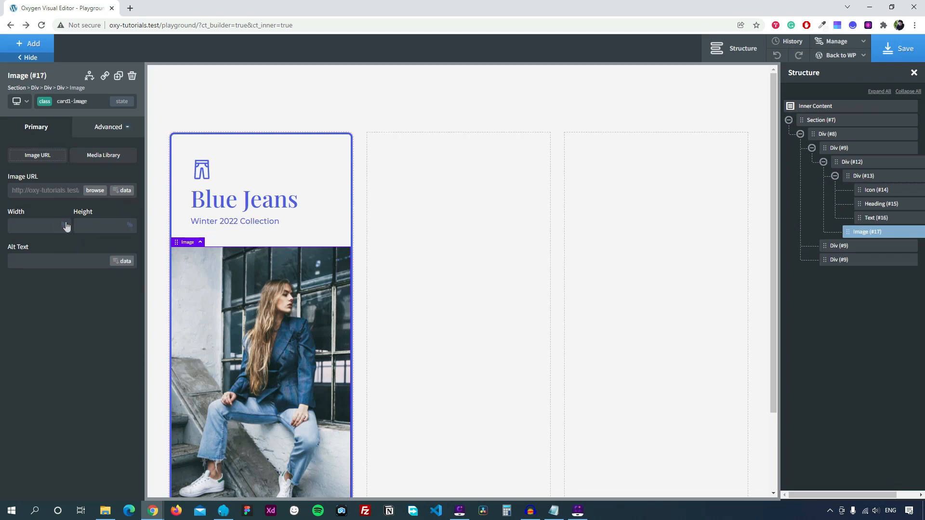
click(42, 223)
text(100)
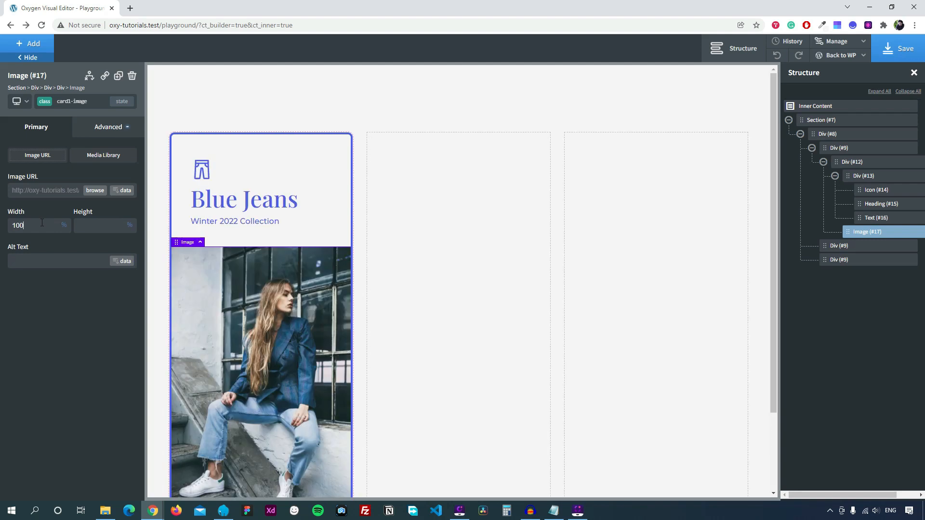
click(90, 225)
text(100)
Position the image absolute at top 0, left 0, with z-index -1 behind the text.
click(99, 128)
click(81, 211)
scroll(72, 313, down, 1)
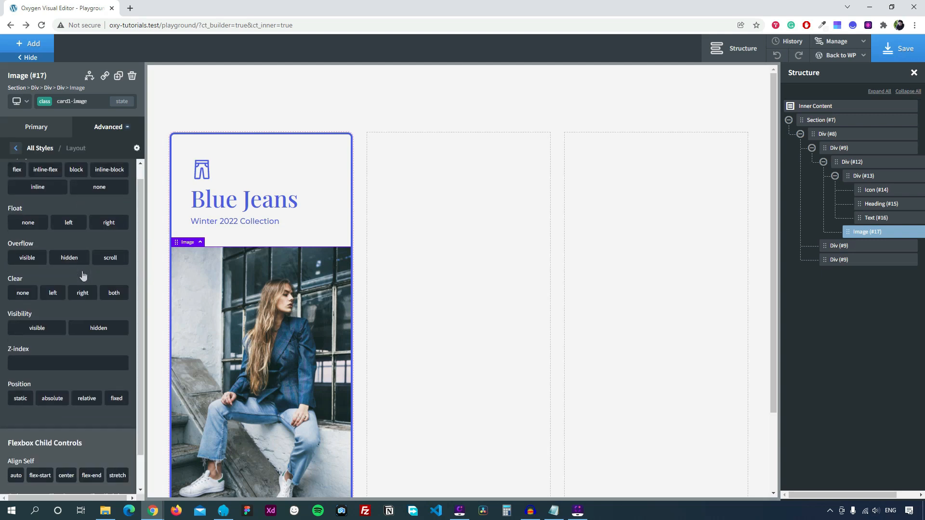
click(54, 362)
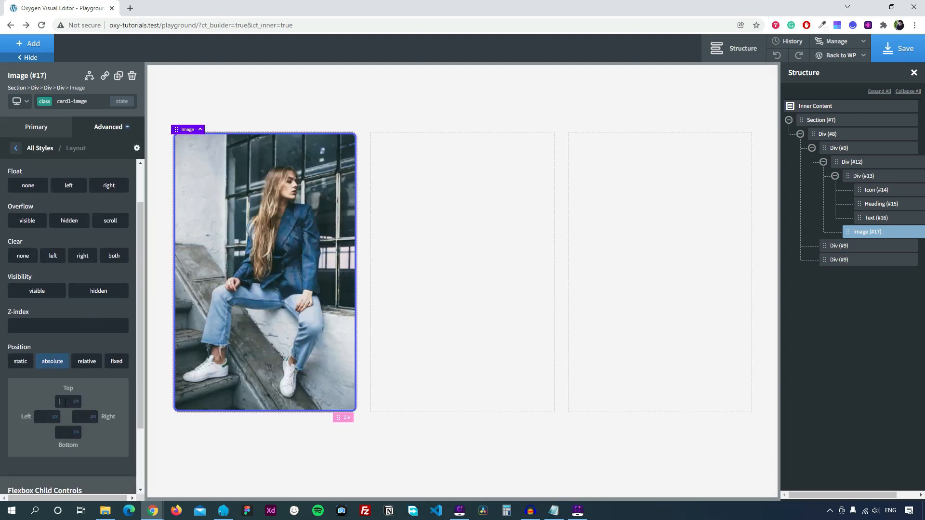
click(65, 401)
text(0)
click(65, 323)
text(-1)
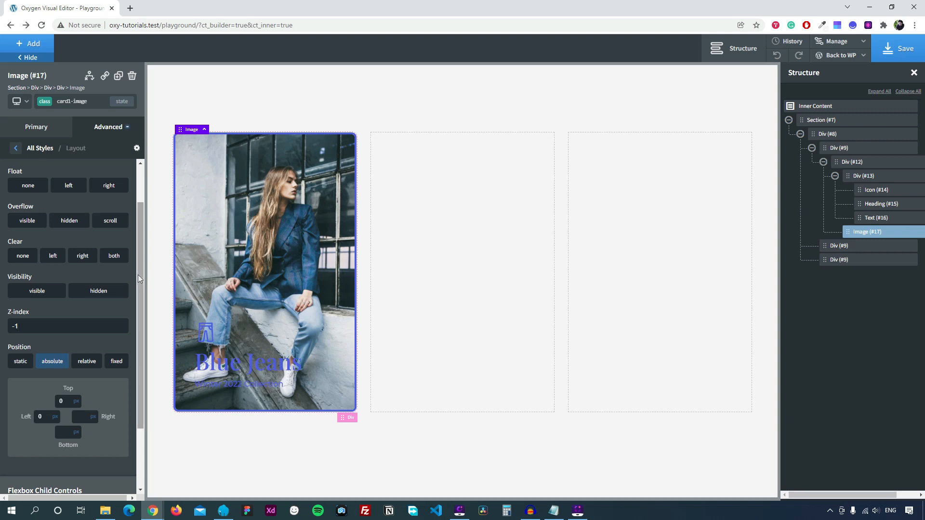
click(16, 148)
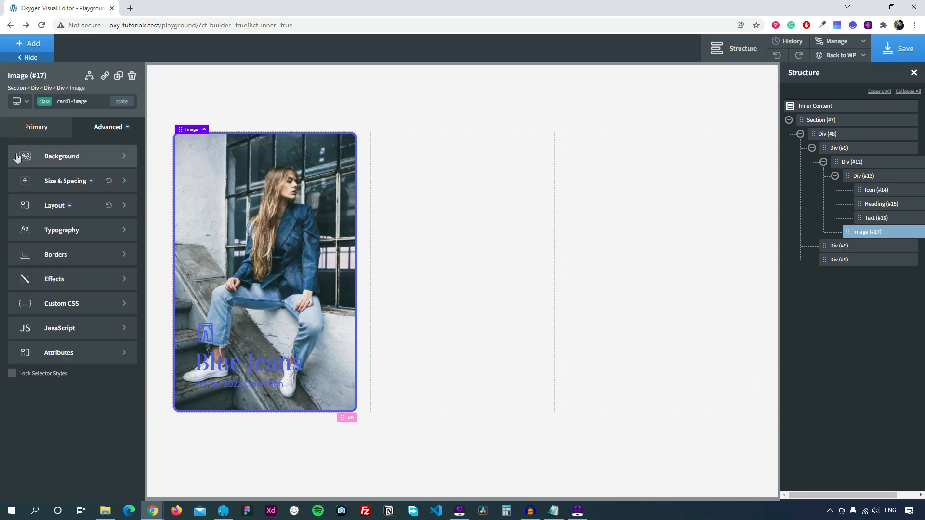
Add custom CSS 'object-fit: cover;' to the card image.
click(55, 304)
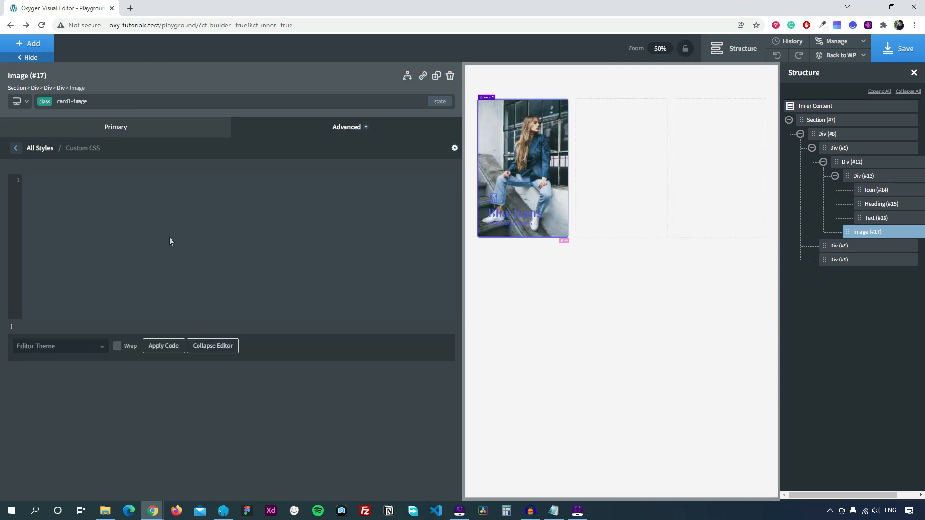
text(object)
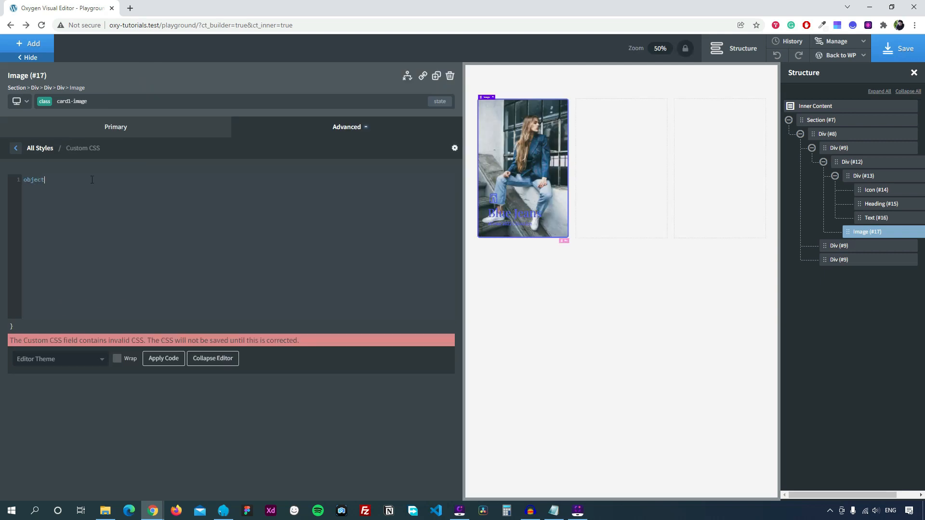
text(-fit:)
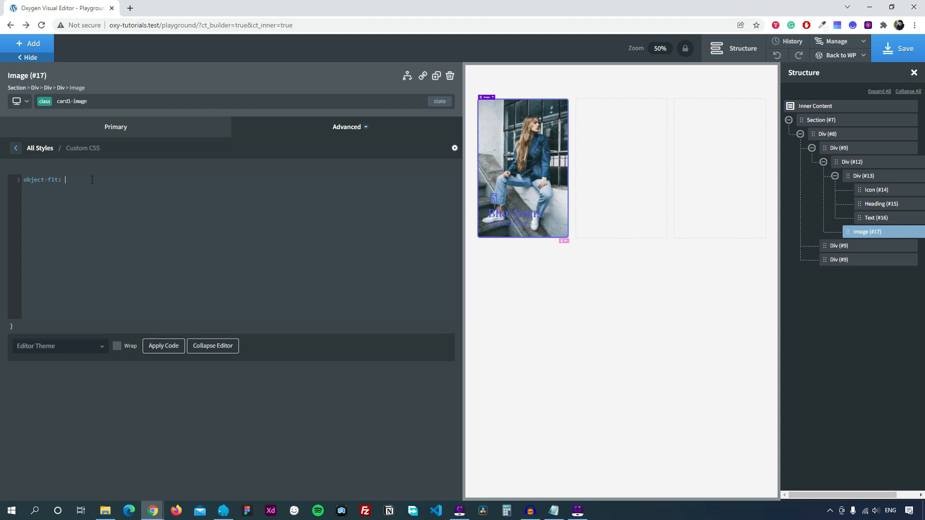
text( cover)
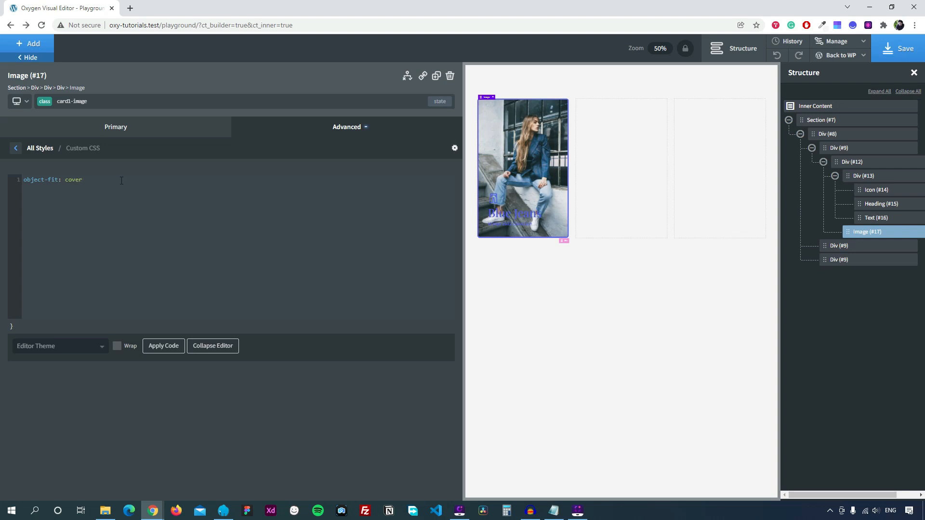
text(;)
click(15, 148)
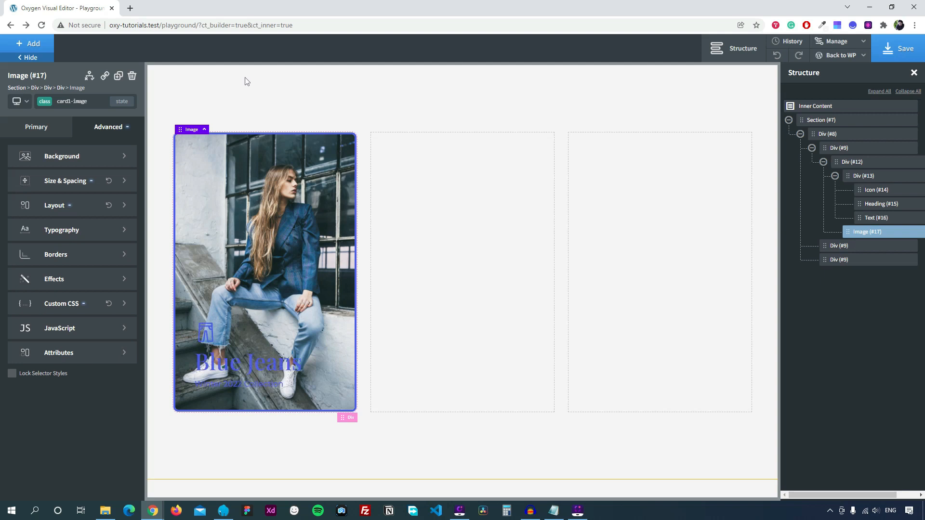
click(60, 282)
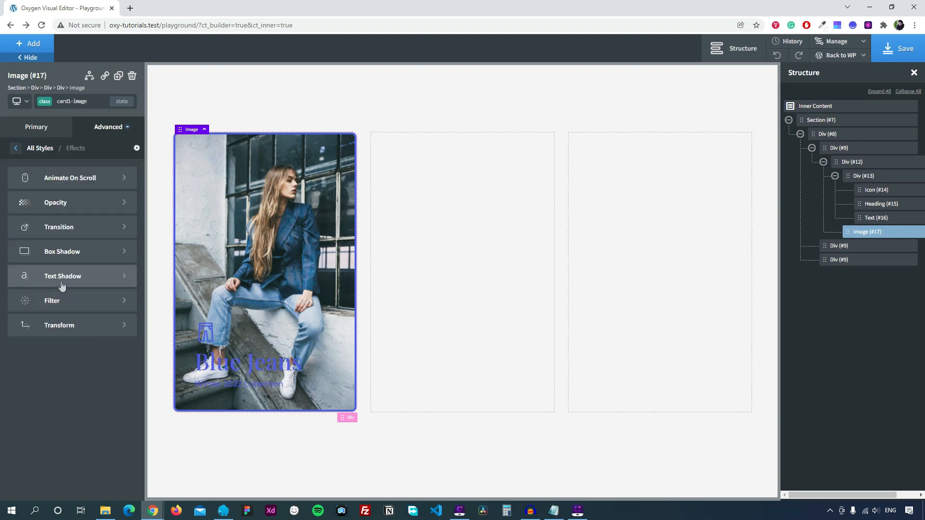
click(63, 206)
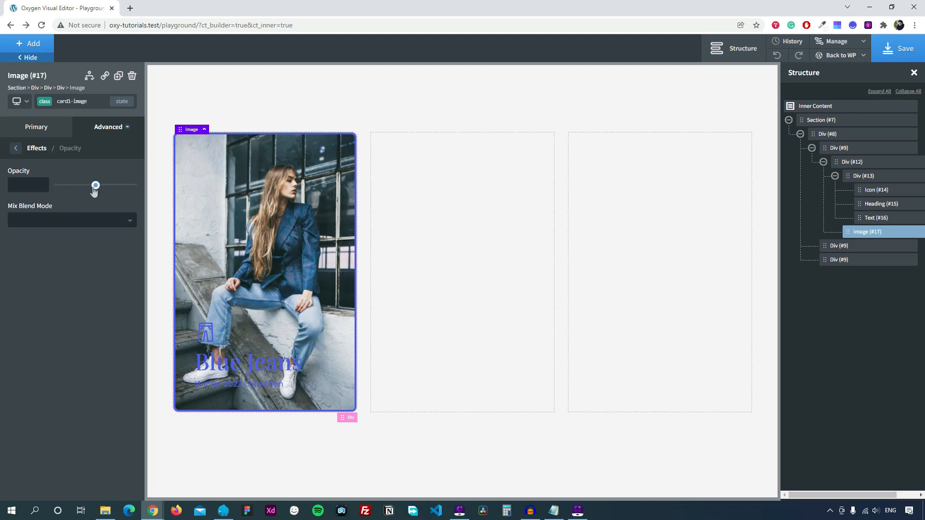
Fade the card image to 0.1 opacity with a 0.4-second transition.
drag(95, 191, 68, 190)
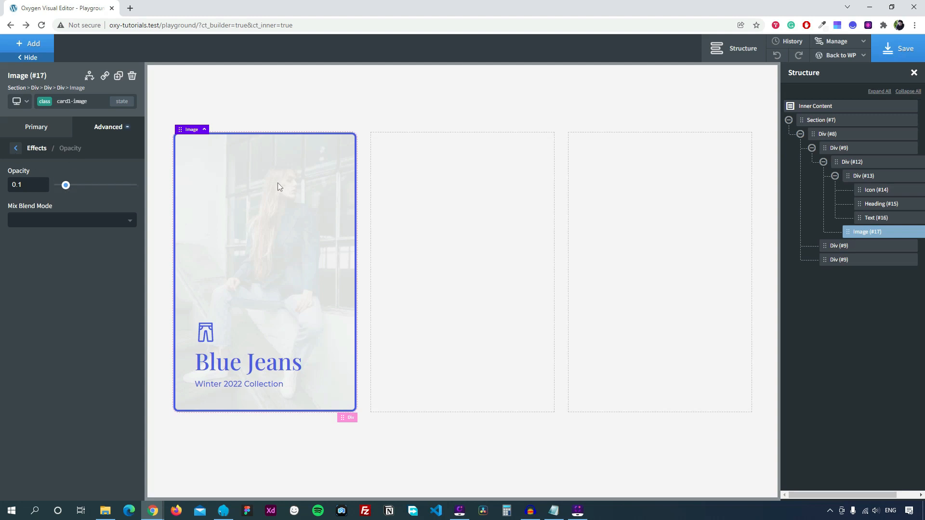
click(15, 148)
click(71, 227)
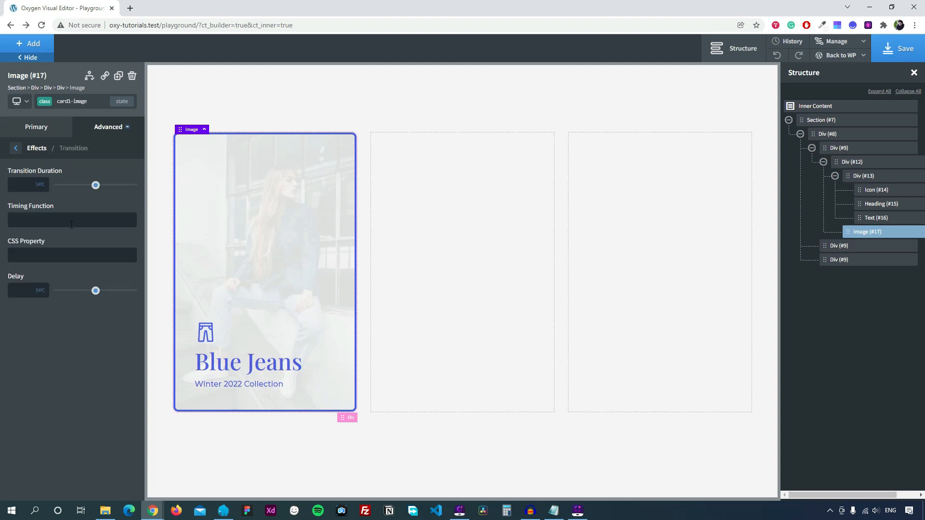
click(28, 185)
text(0.4)
click(16, 149)
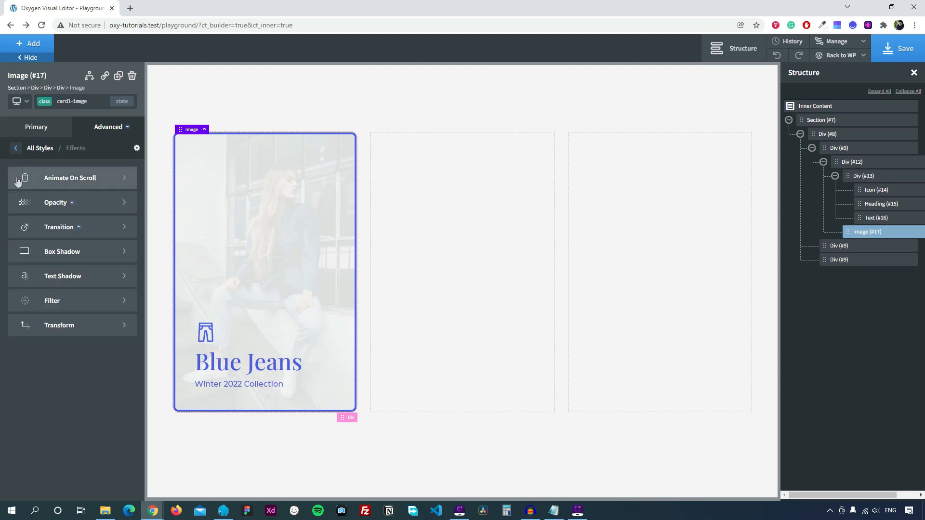
click(17, 149)
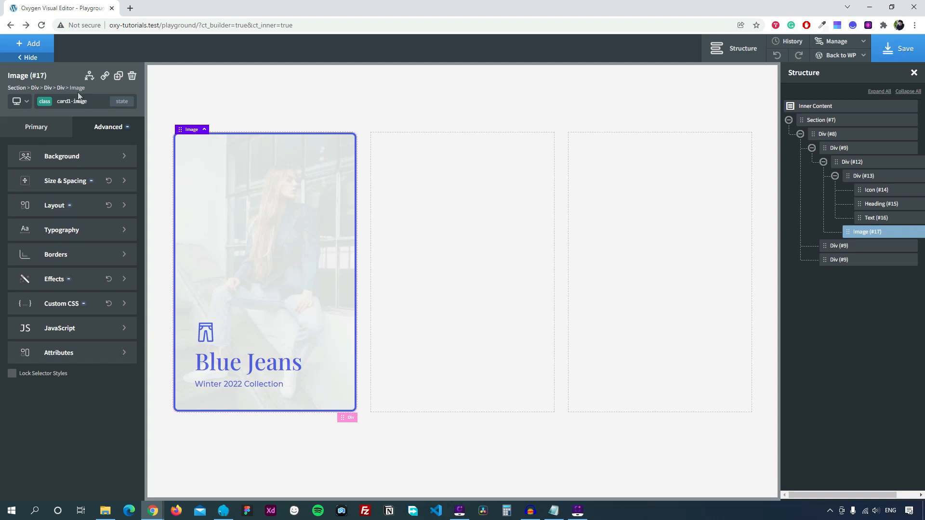
click(61, 88)
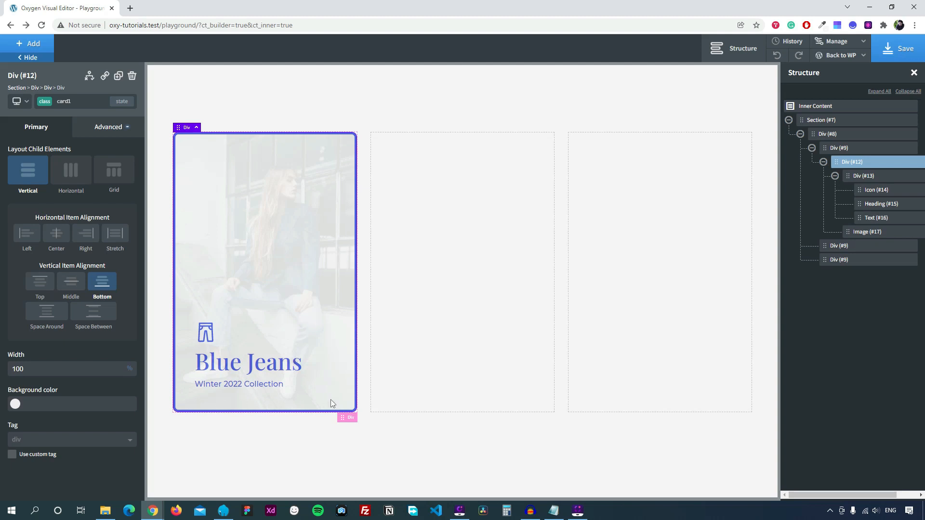
Switch card1 to its :hover state and make the hover text colour white.
click(123, 103)
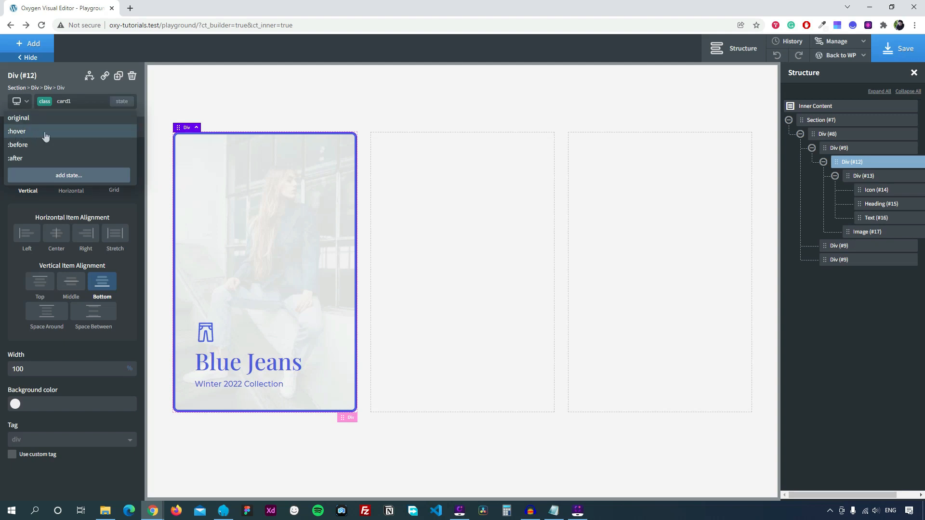
click(68, 137)
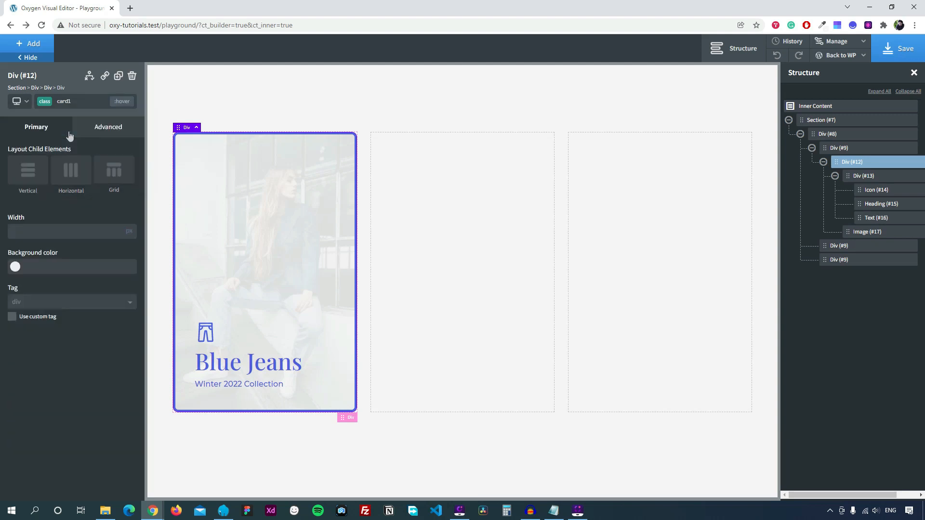
click(100, 133)
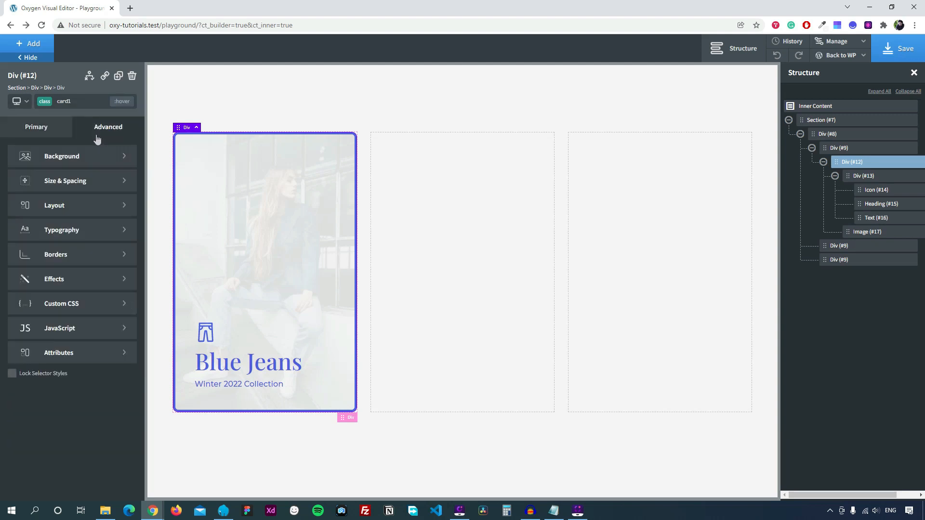
click(81, 232)
click(15, 220)
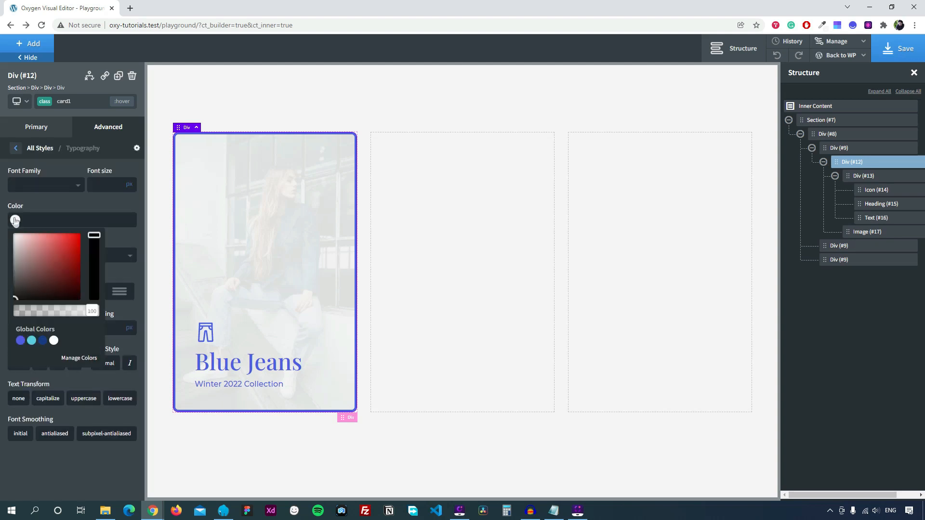
click(53, 341)
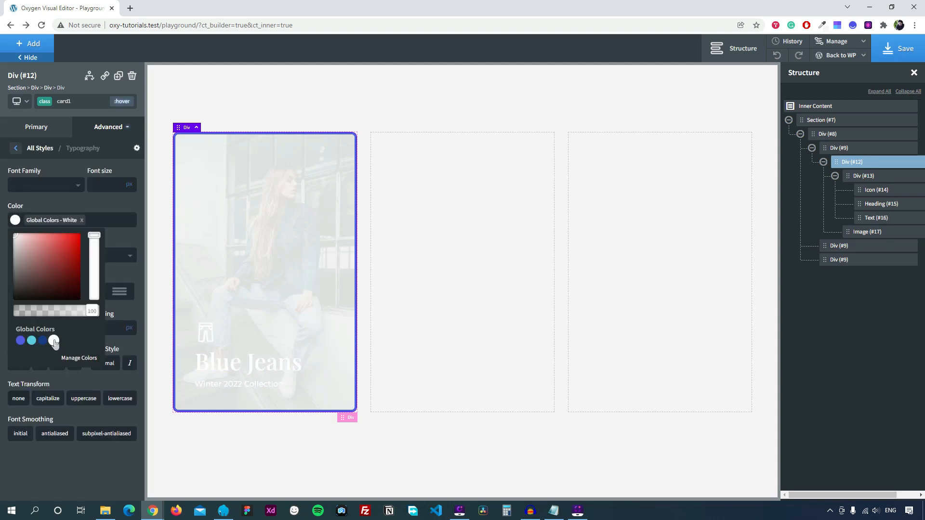
click(71, 198)
click(17, 152)
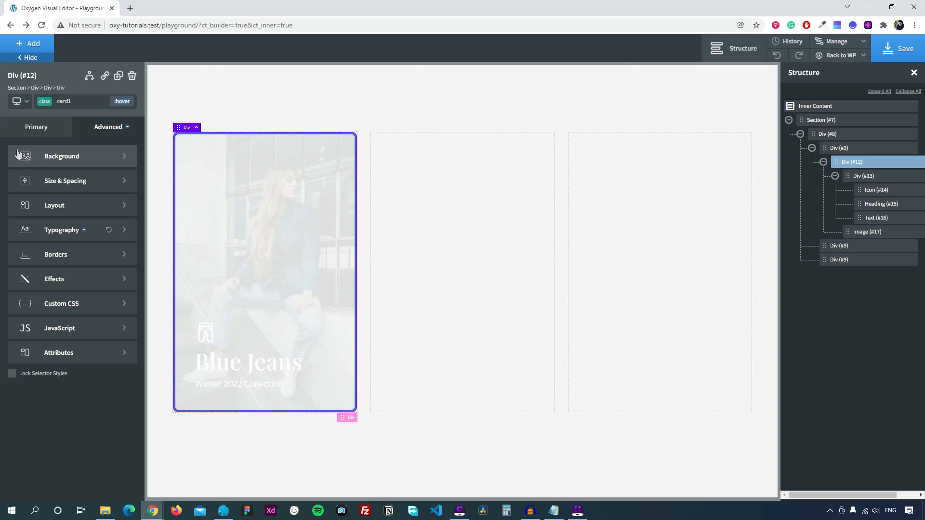
Give the hover state a gradient background from transparent at 50% to Global Colors - Blue.
click(57, 156)
scroll(48, 337, down, 1)
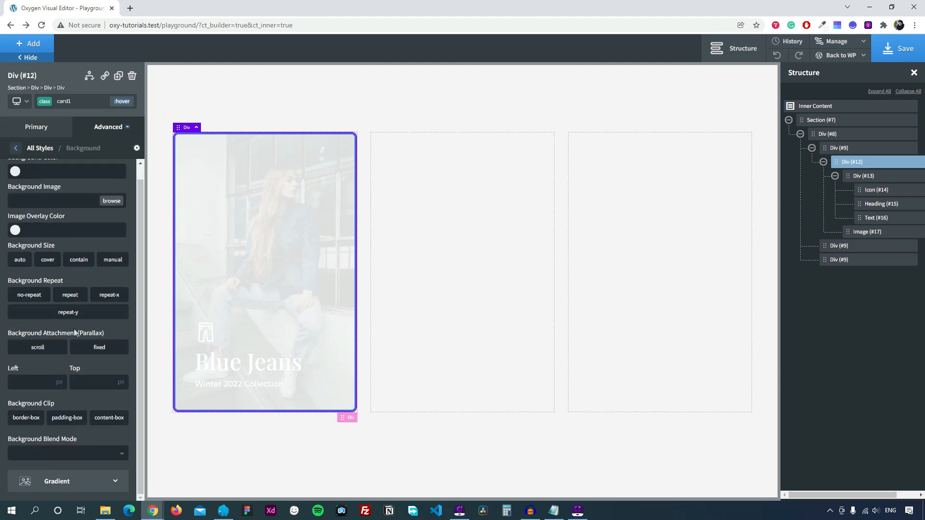
click(53, 482)
click(44, 178)
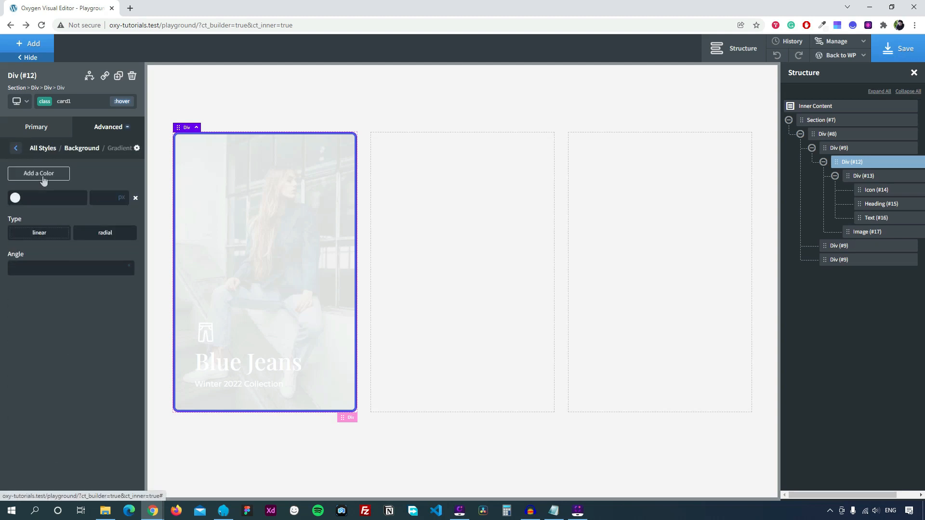
click(43, 178)
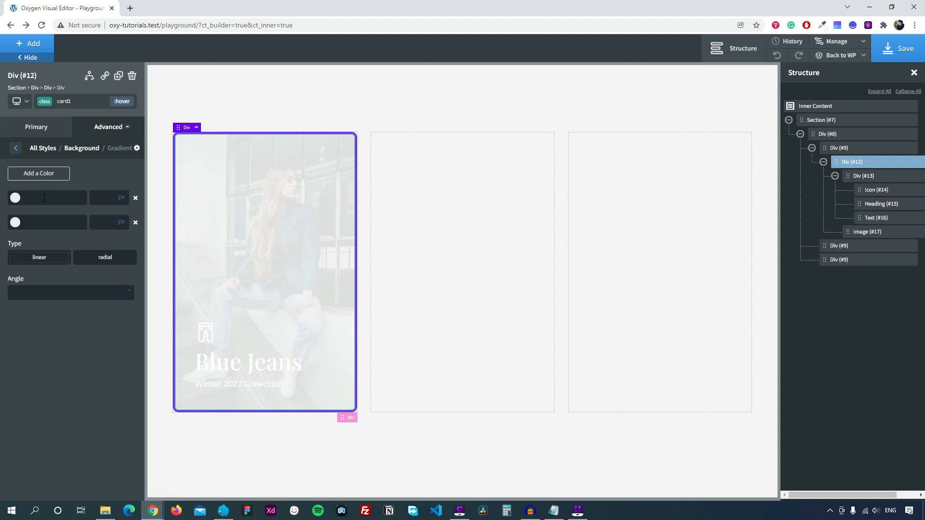
text(transparent)
click(15, 222)
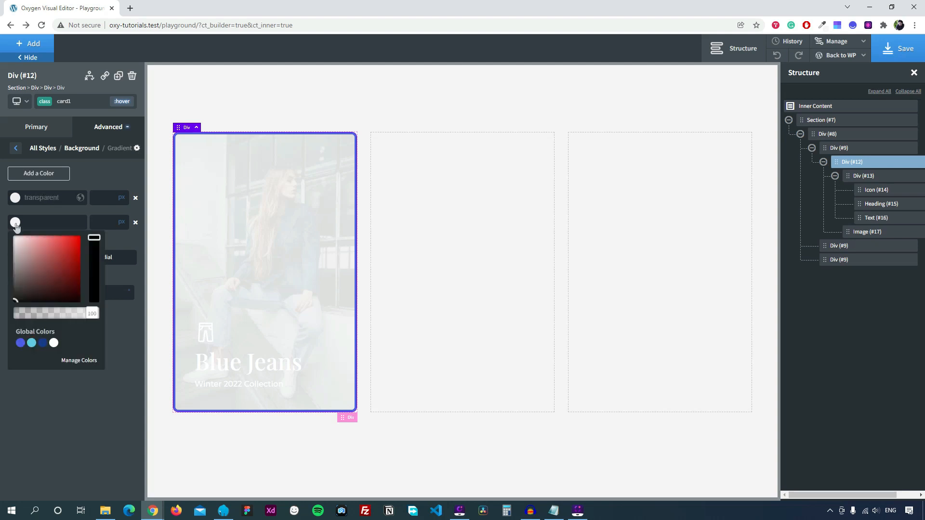
click(43, 343)
click(118, 241)
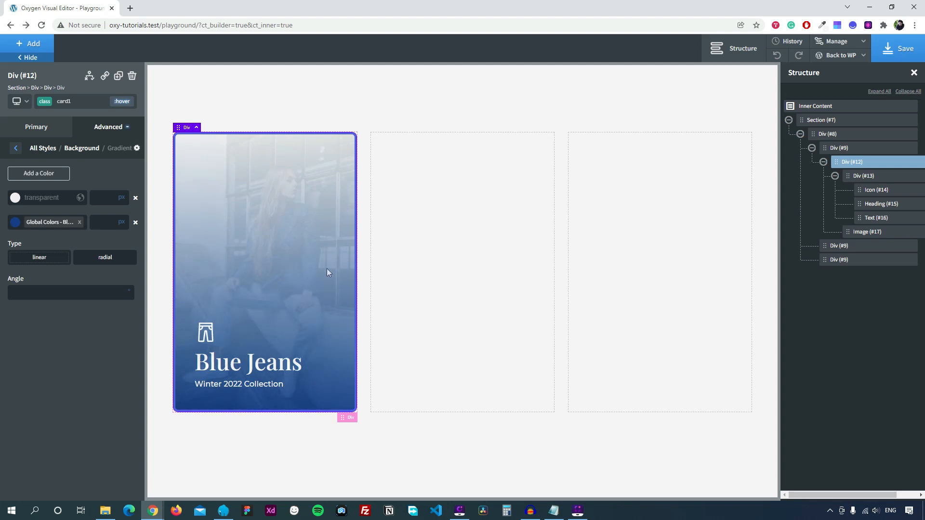
click(122, 198)
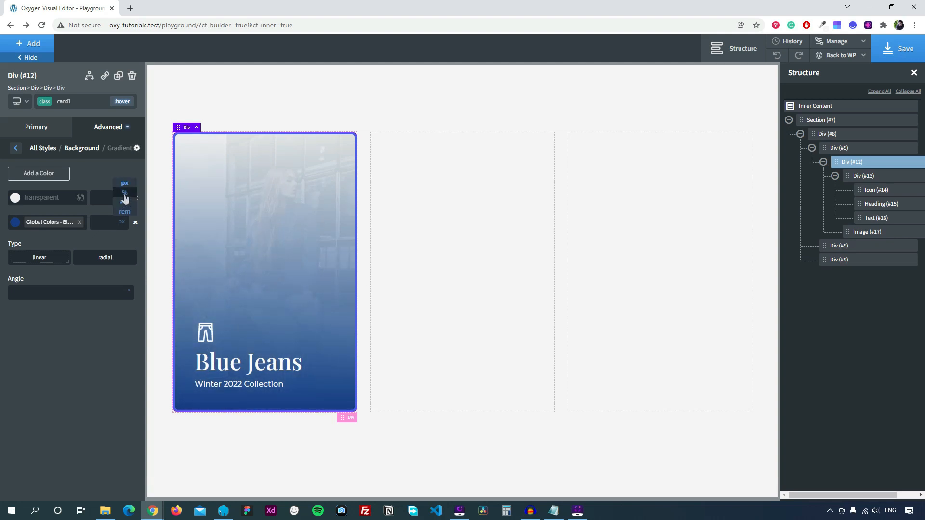
click(118, 191)
text(50)
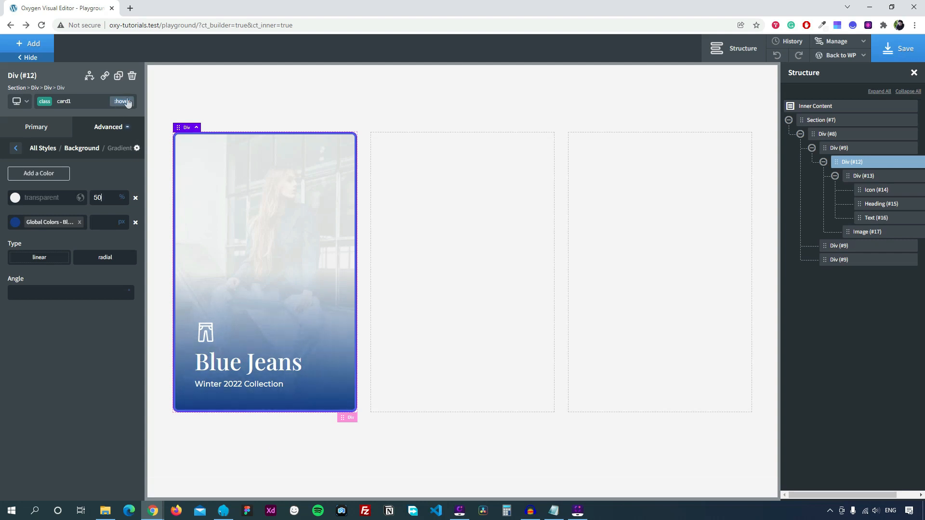
click(217, 172)
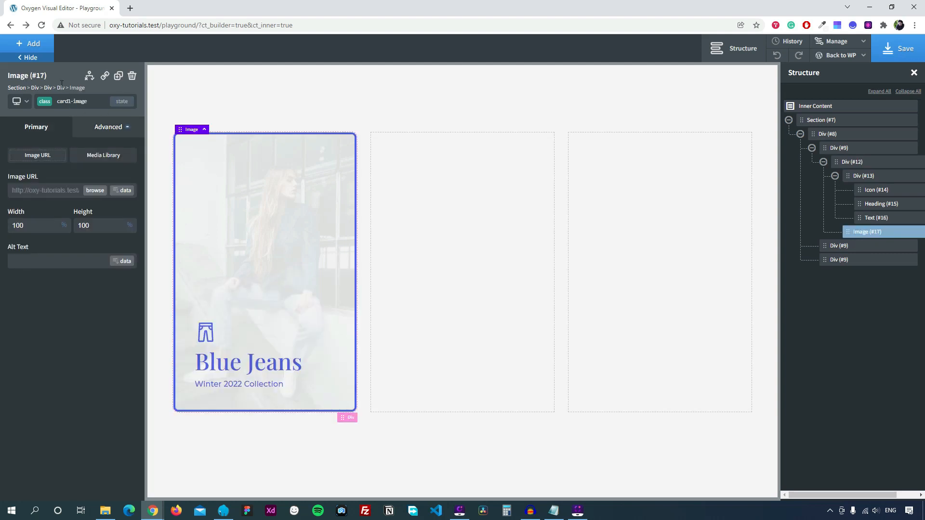
Create a ':hover .card1-image' state on card1 targeting its image.
click(60, 87)
click(132, 102)
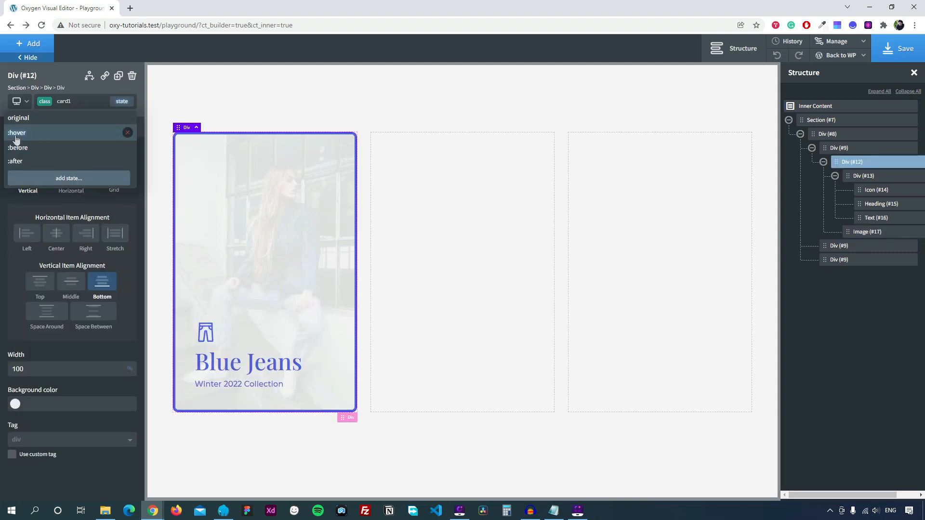
click(63, 139)
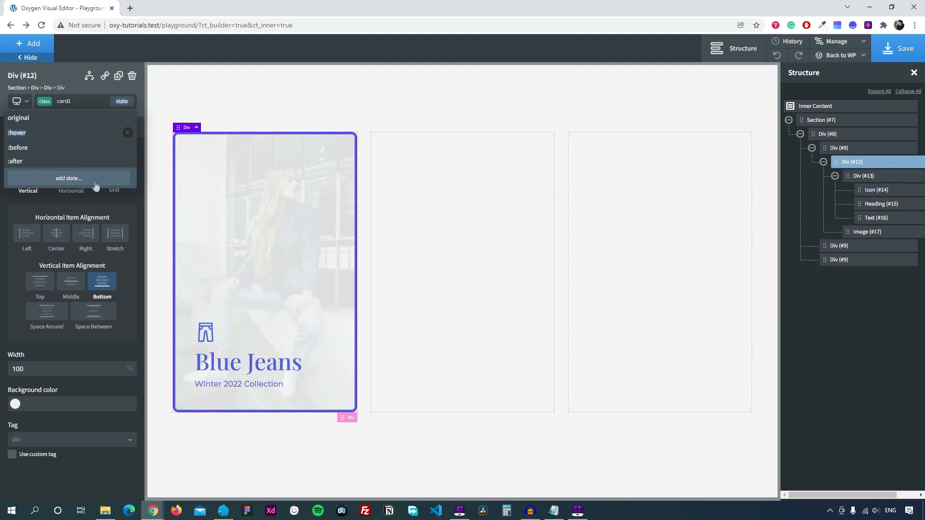
click(61, 179)
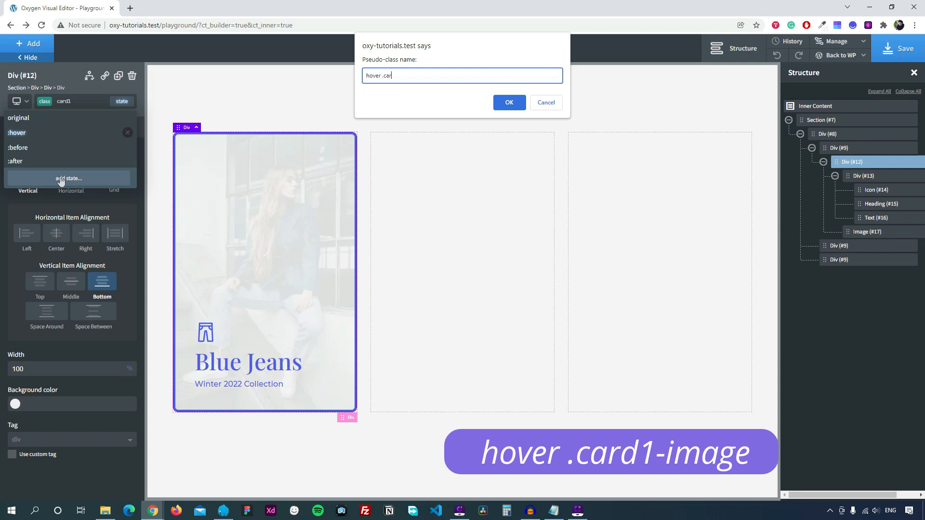
text(mage)
drag(381, 76, 362, 76)
drag(428, 76, 383, 77)
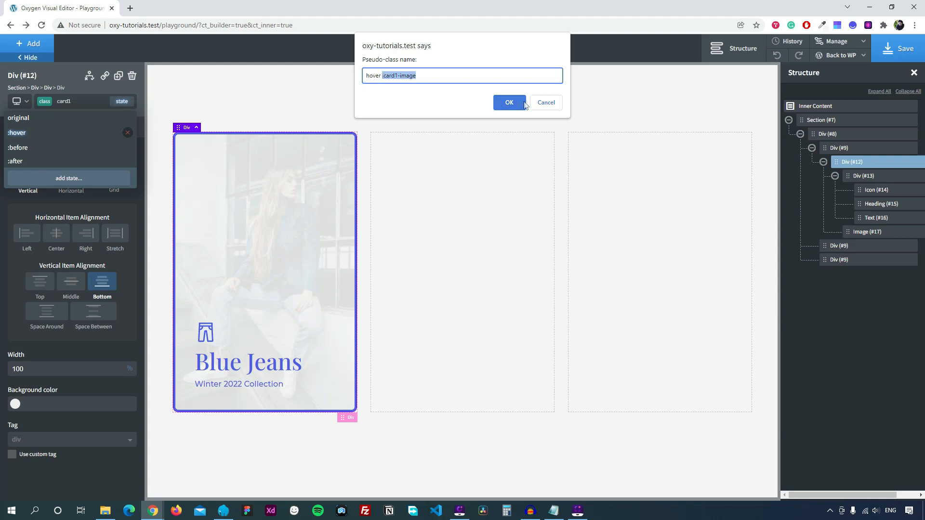
click(506, 102)
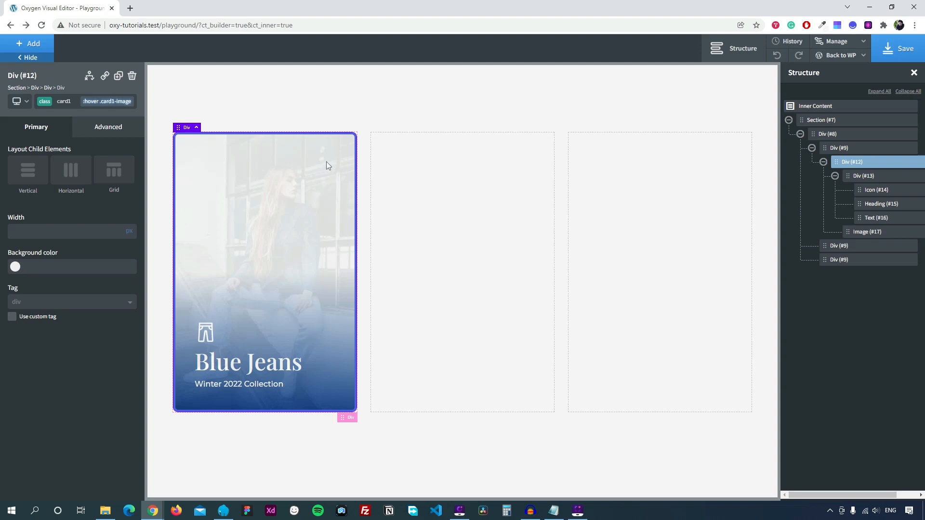
Raise the hovered image's opacity to 1.
click(108, 126)
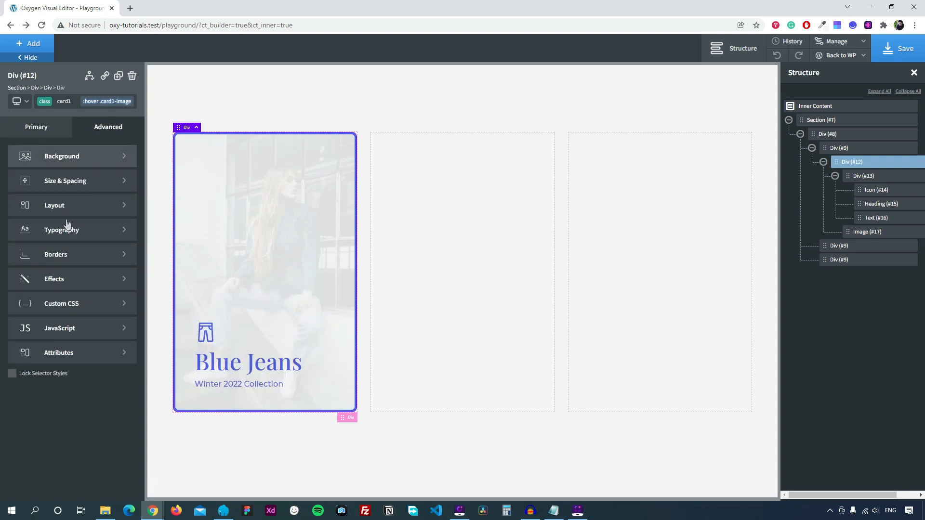
click(71, 283)
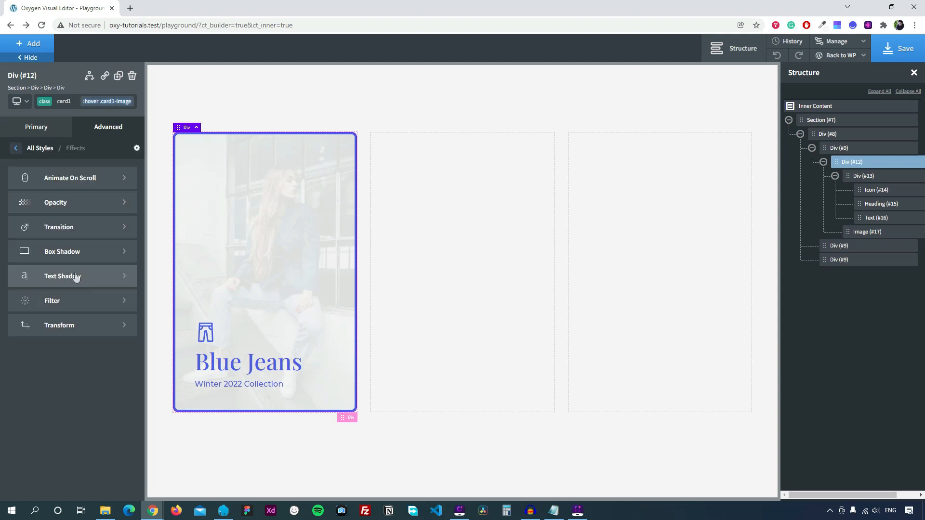
click(58, 203)
drag(95, 186, 132, 185)
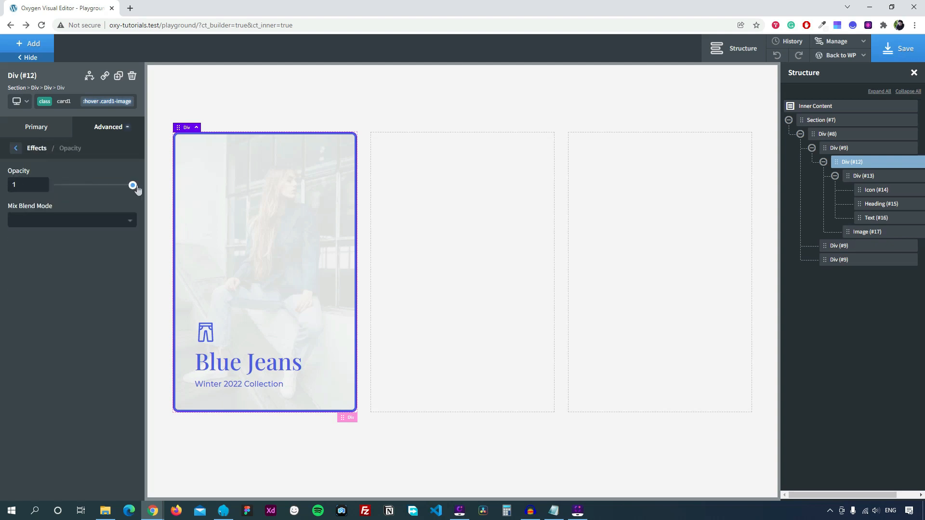
click(16, 149)
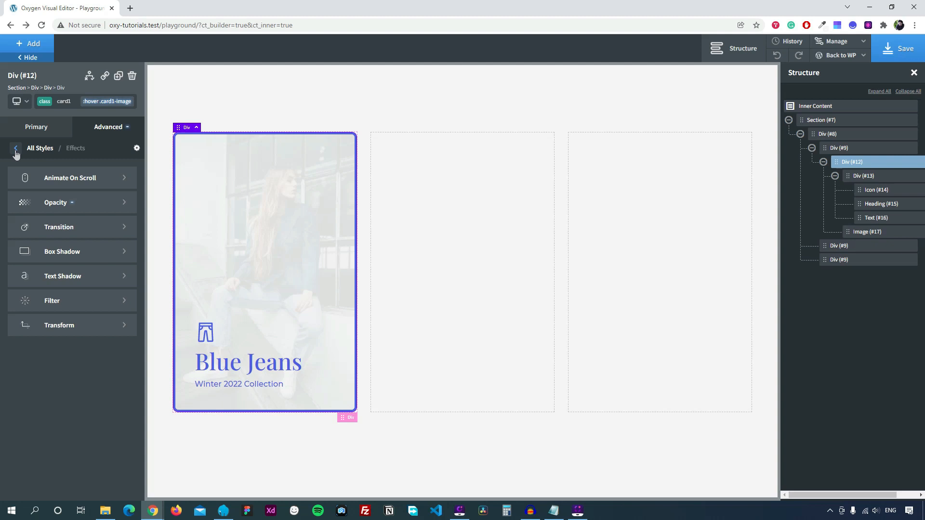
Add a scale transform of 1.1 to the image on hover.
click(70, 322)
click(61, 177)
click(38, 213)
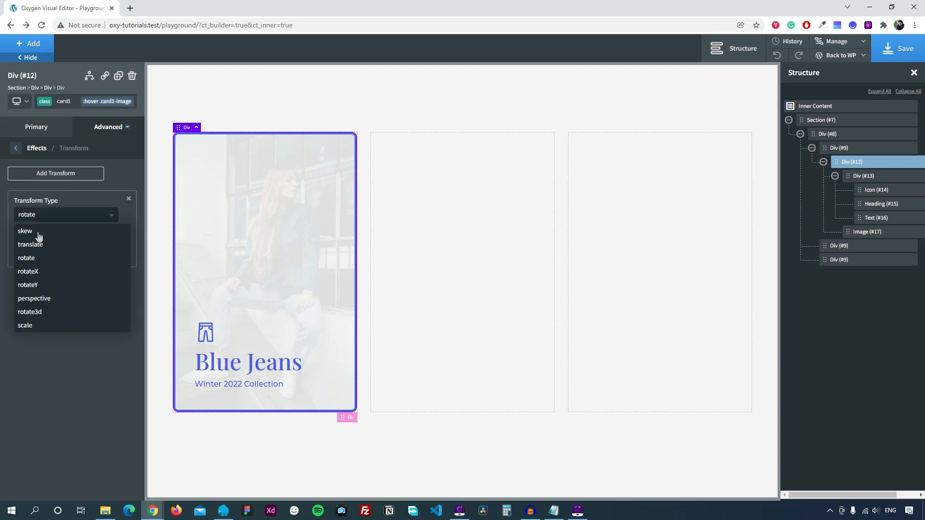
click(40, 327)
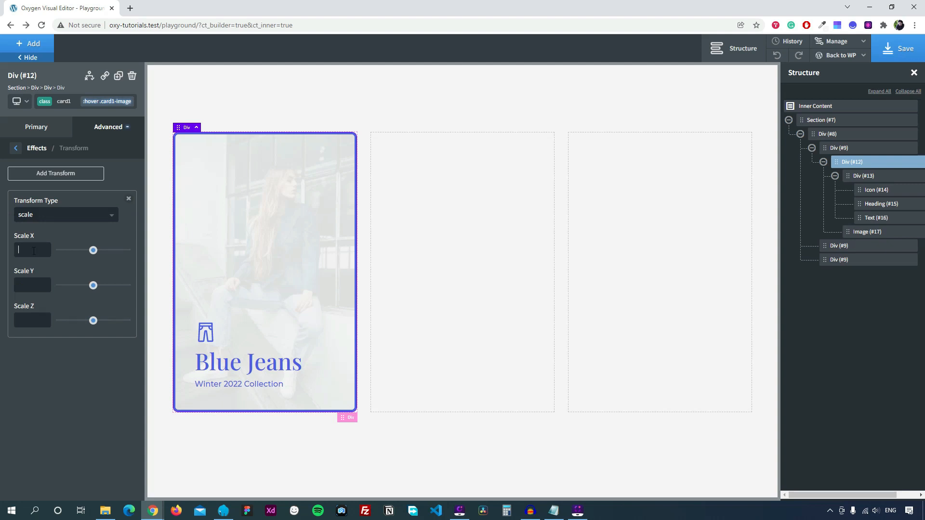
text(1)
text(1.1)
click(16, 148)
click(16, 148)
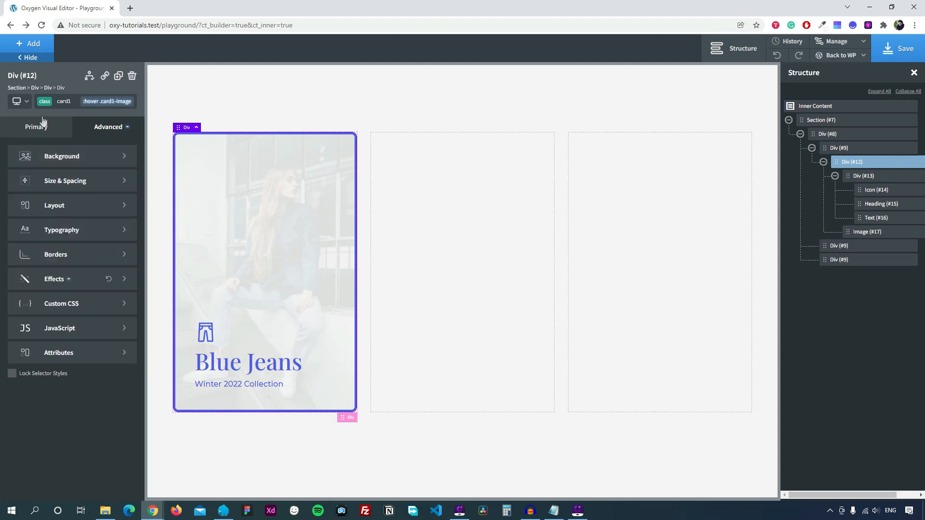
click(89, 103)
Give card1's normal state a 0.4-second transition duration.
click(68, 118)
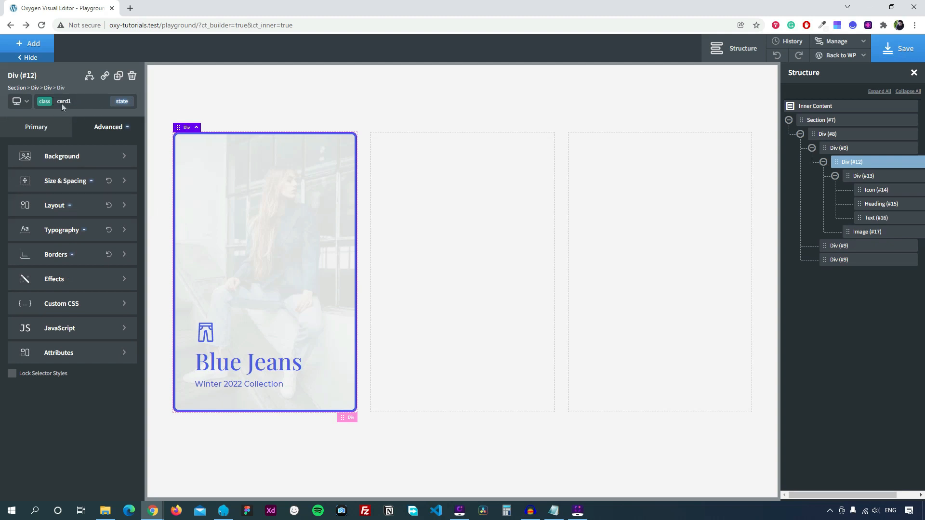
click(56, 278)
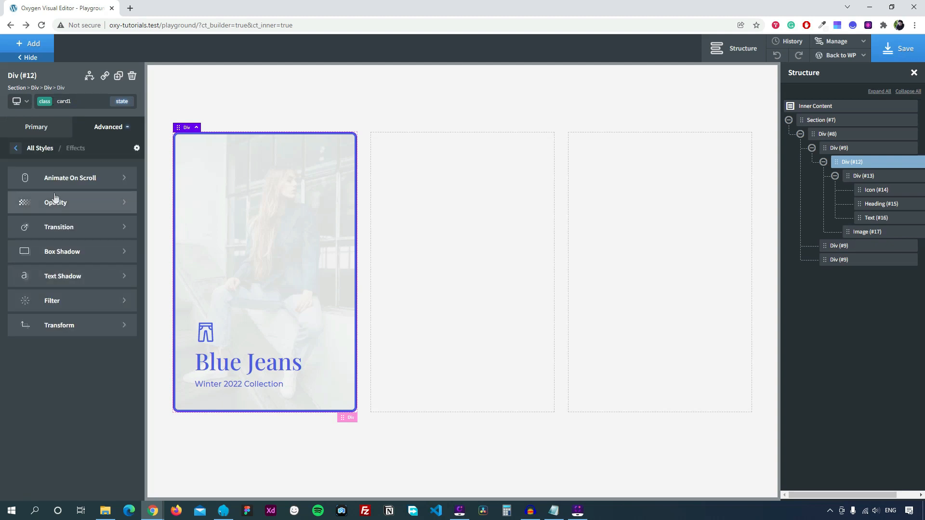
click(65, 227)
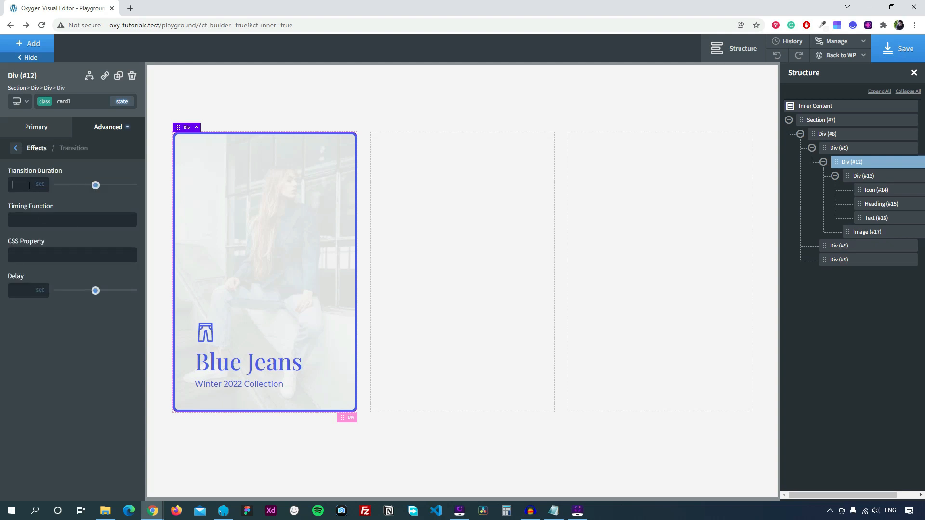
click(28, 185)
text(0.4)
Save the page and open the live frontend in a new tab to check the hover.
click(895, 57)
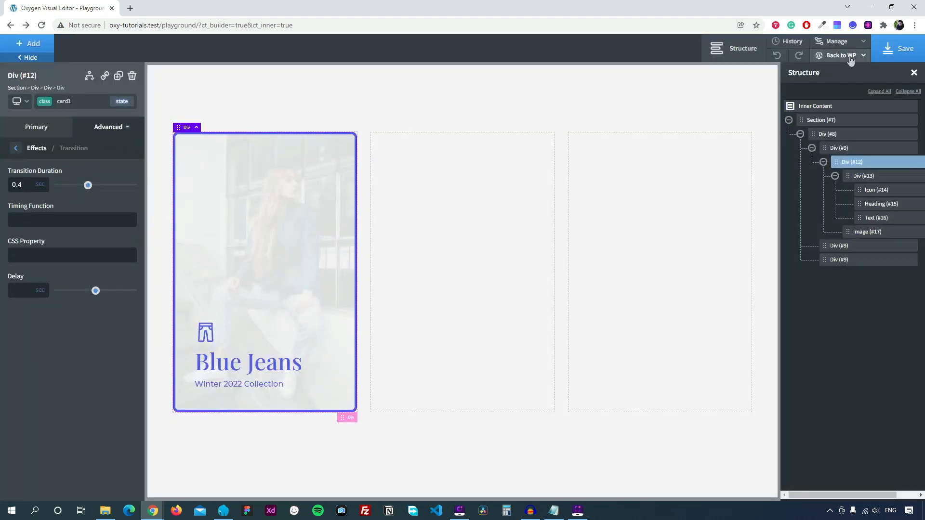
mouse_move(850, 59)
right_click(828, 87)
click(829, 94)
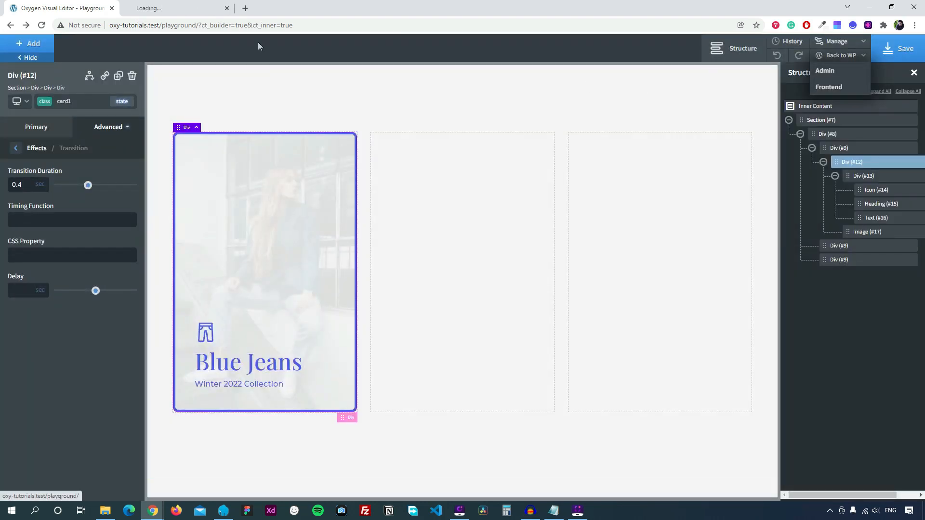
click(186, 4)
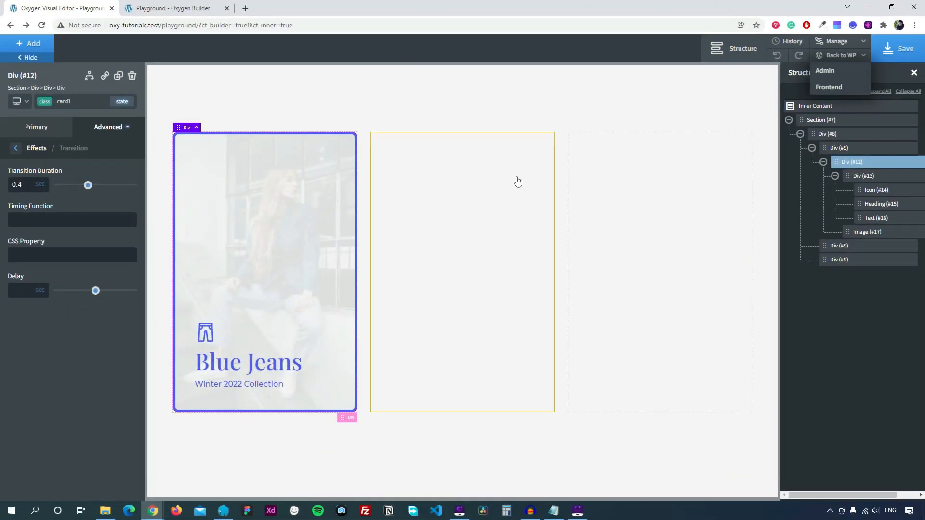
Add a new Div inside the second card and give it the class card2.
click(501, 192)
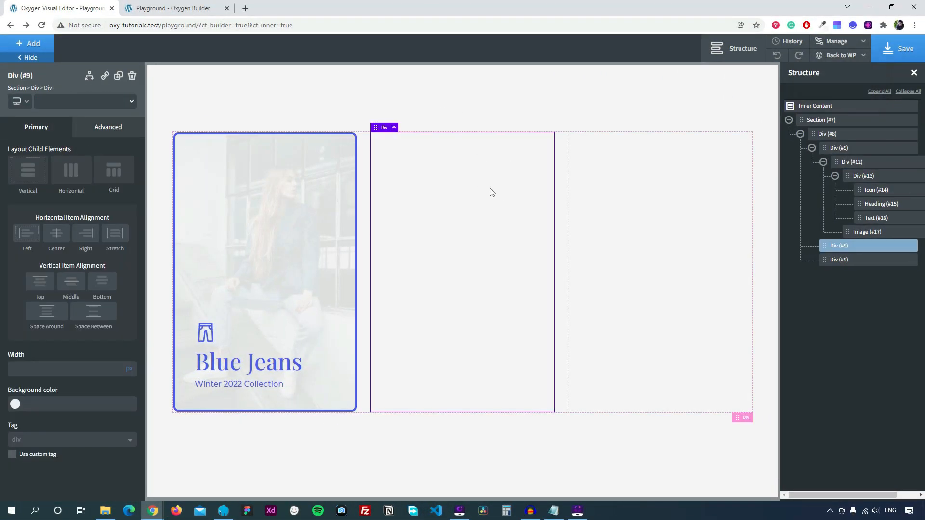
click(4, 38)
click(97, 145)
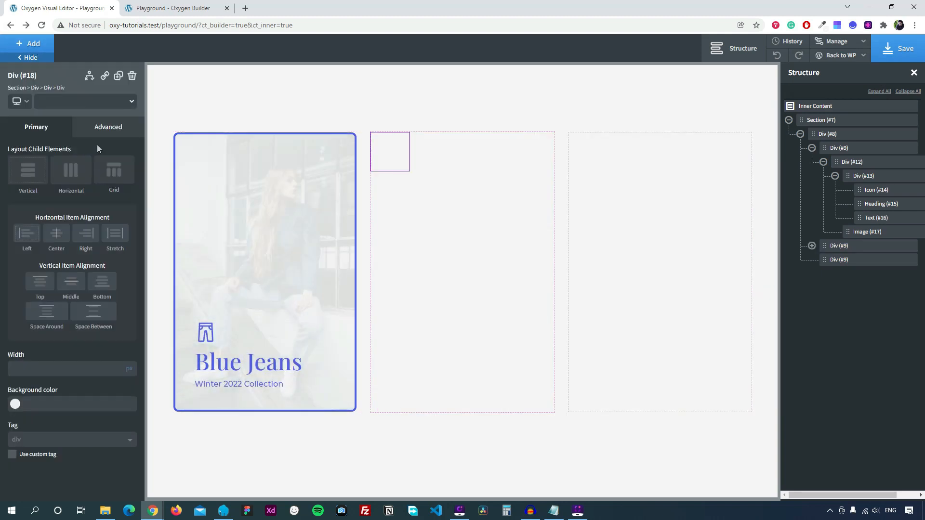
click(88, 103)
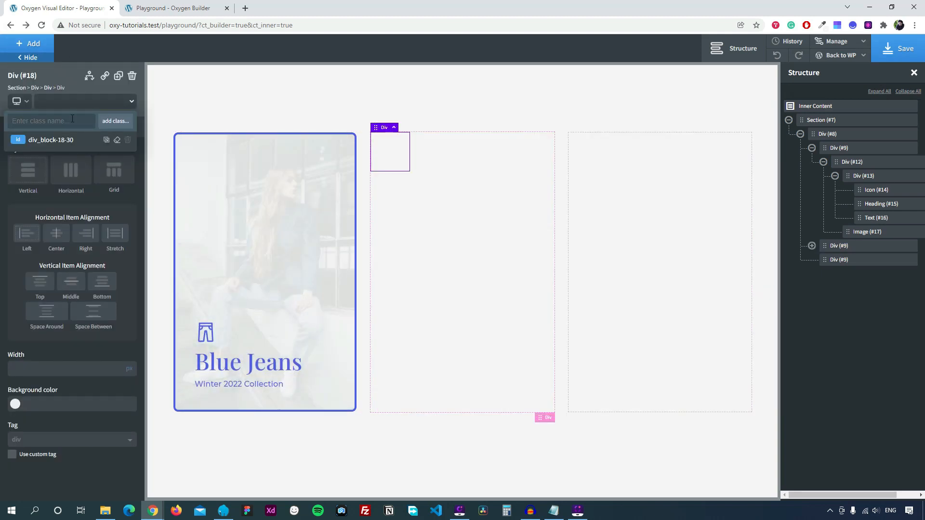
text(card2)
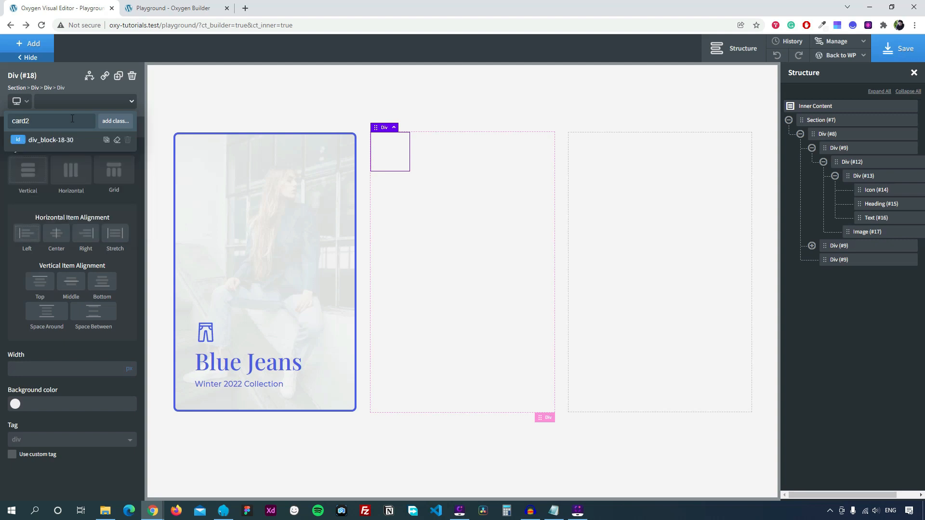
click(115, 121)
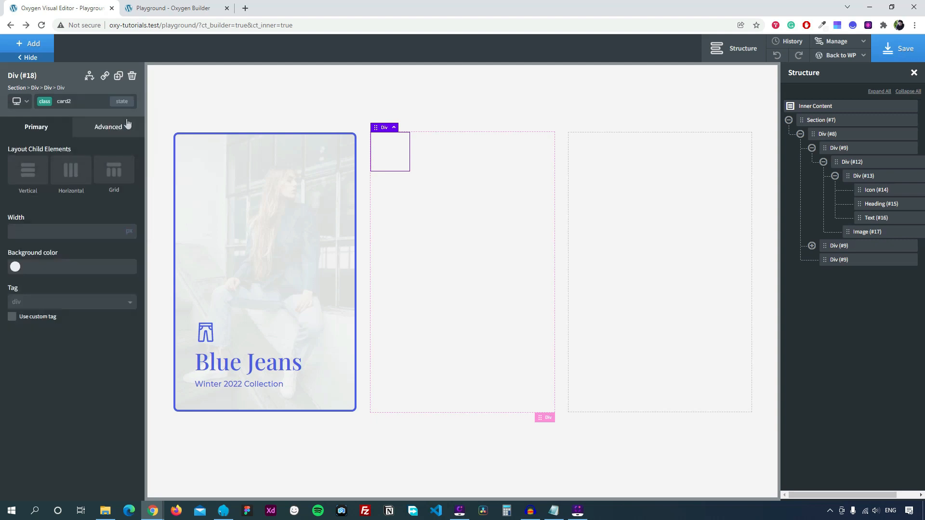
Size the card2 Div to 100% width and 100% height.
click(108, 127)
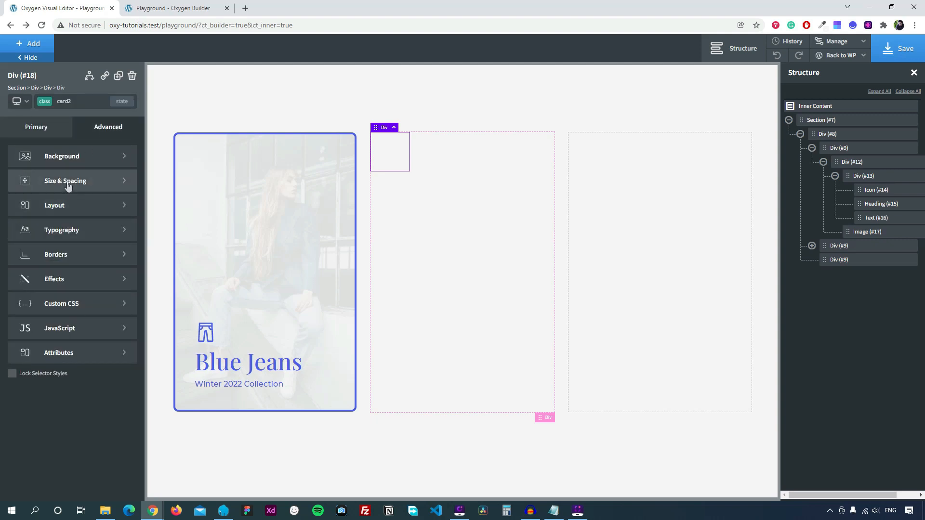
click(41, 183)
click(43, 260)
click(45, 253)
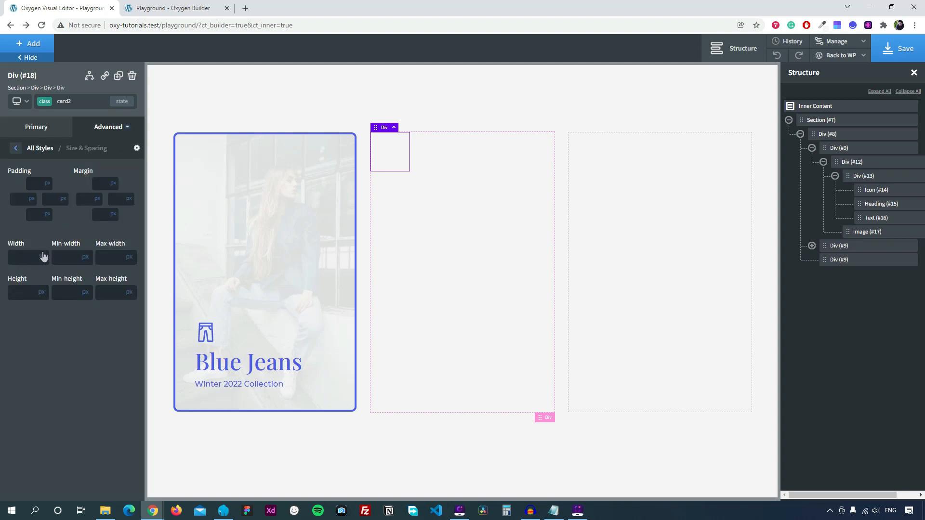
click(42, 292)
click(44, 287)
click(27, 252)
text(100)
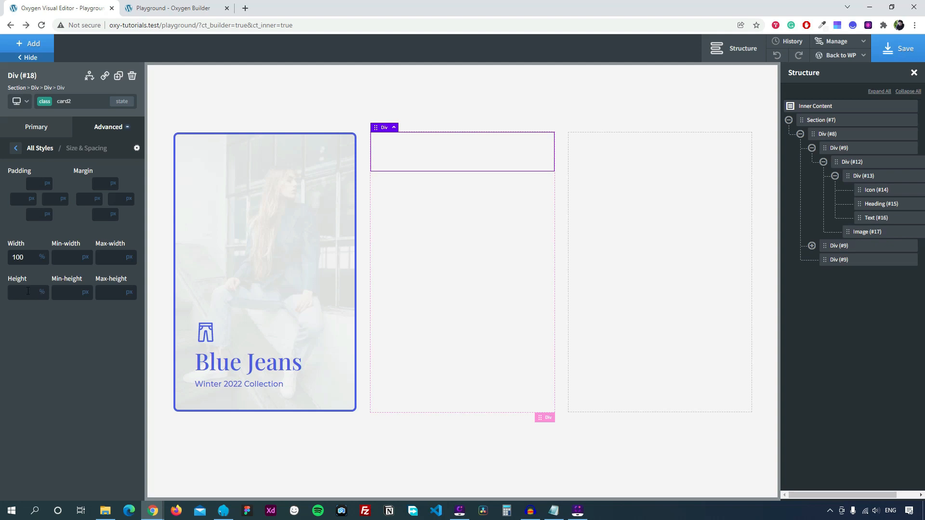
click(27, 291)
text(100)
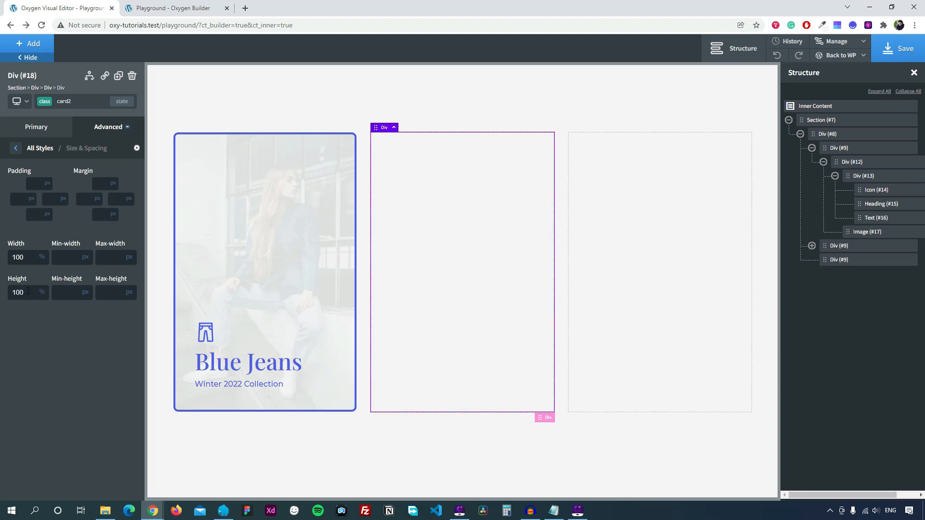
Set the card2 Div's overflow to hidden and its position to relative.
click(16, 147)
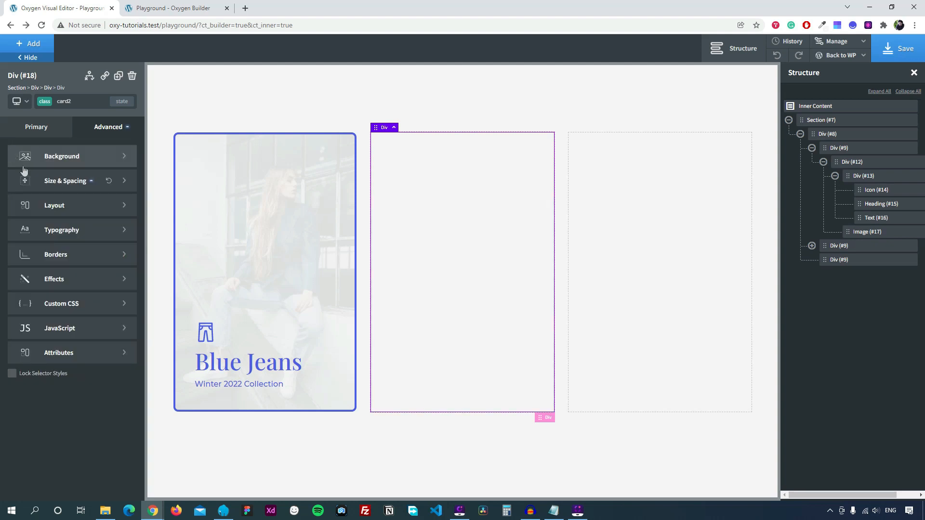
click(55, 207)
click(71, 273)
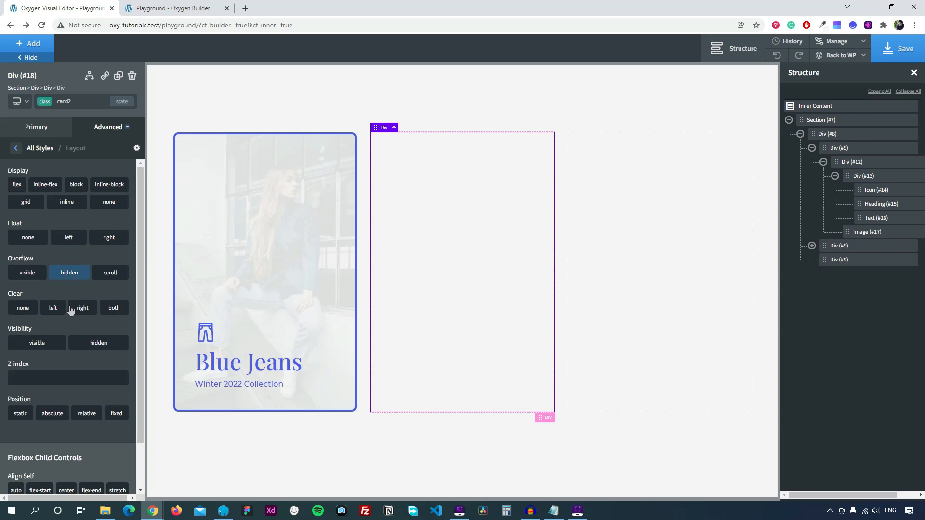
scroll(71, 381, down, 1)
click(93, 367)
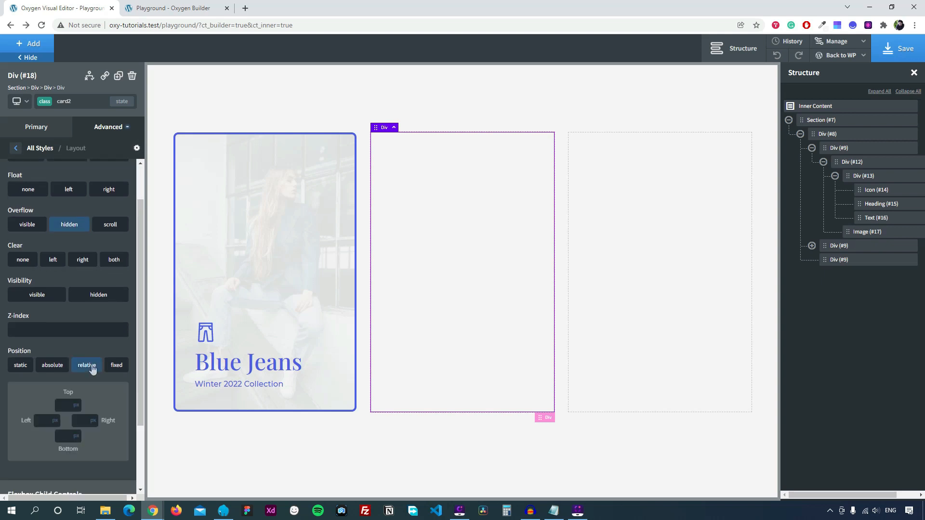
Give card2 a gradient background from transparent at 50% to the global dark blue.
click(16, 150)
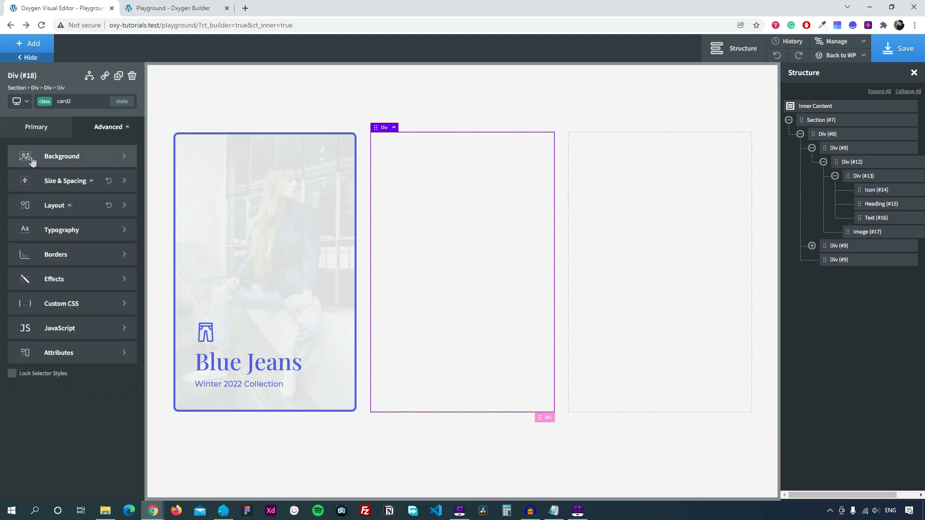
click(77, 158)
scroll(73, 270, down, 1)
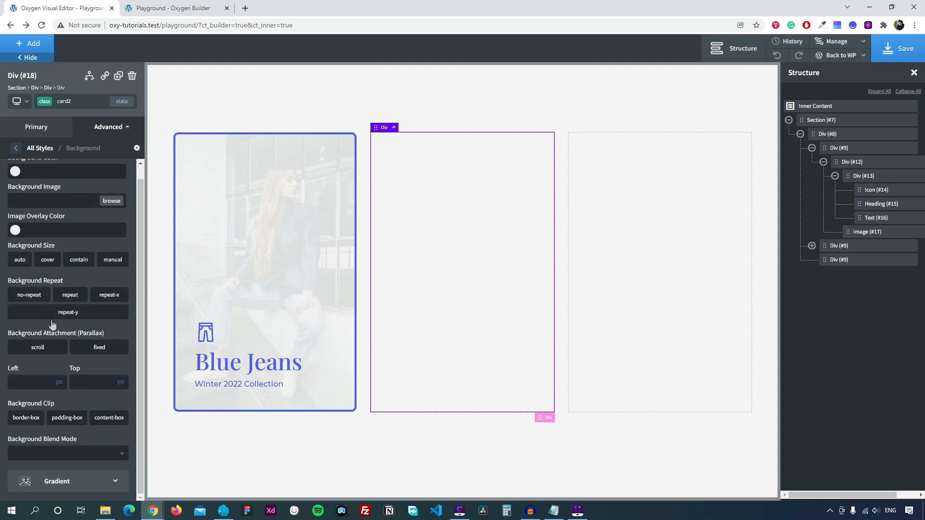
click(52, 482)
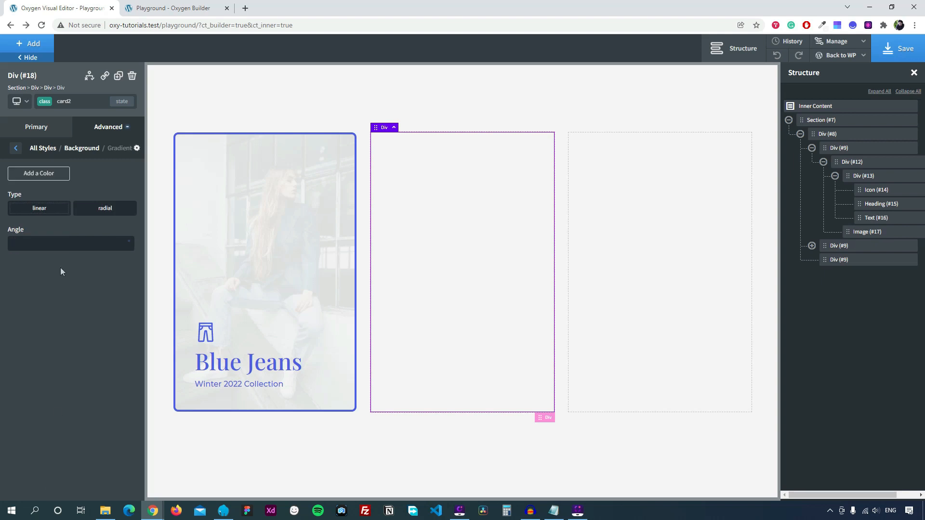
click(44, 174)
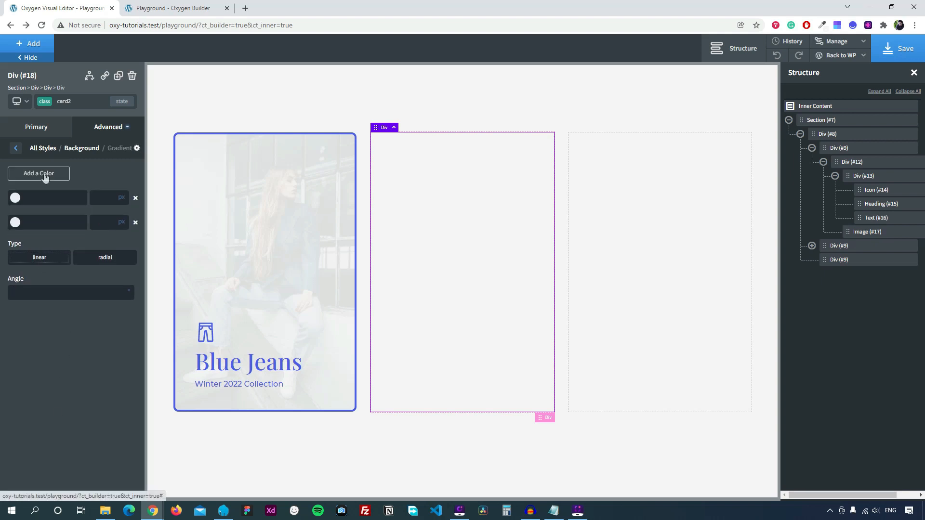
click(46, 201)
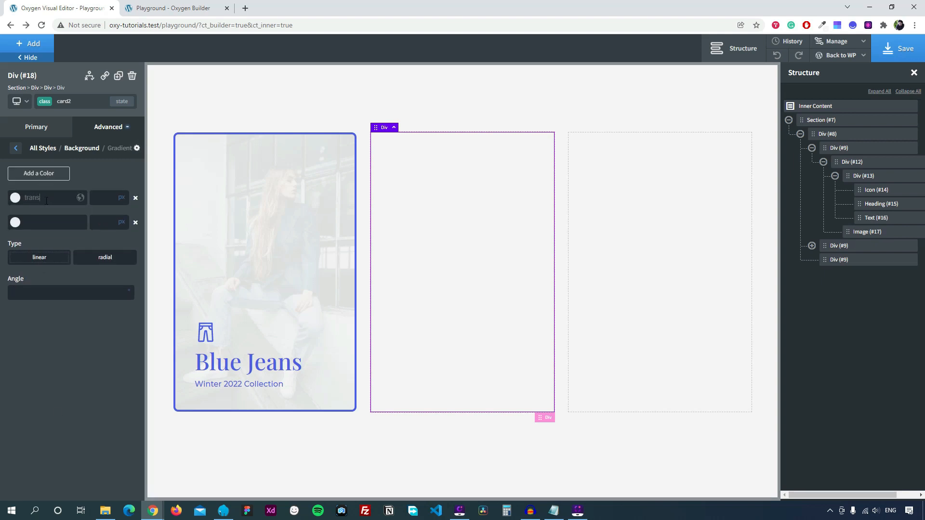
text(transparent)
click(15, 222)
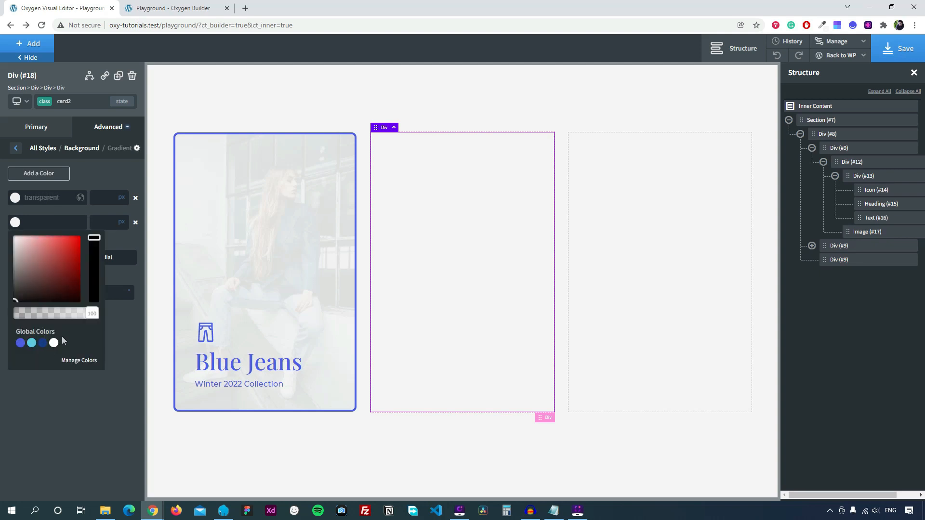
click(42, 342)
click(133, 199)
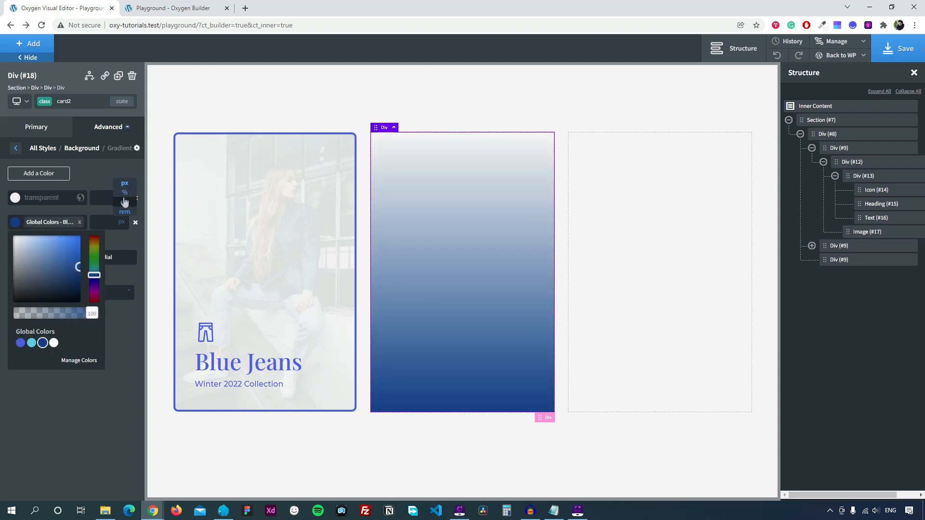
click(124, 191)
click(106, 197)
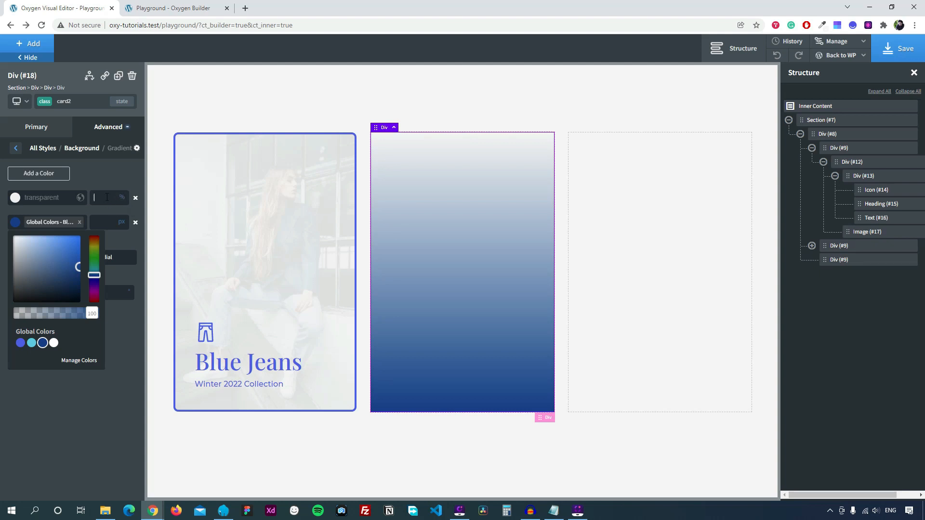
text(50)
click(106, 180)
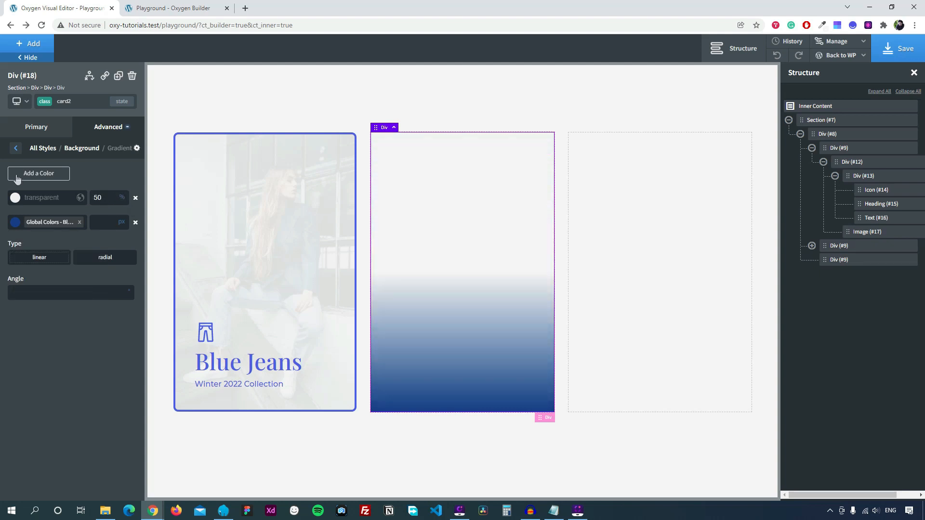
Set the card's typography colour to white.
click(16, 152)
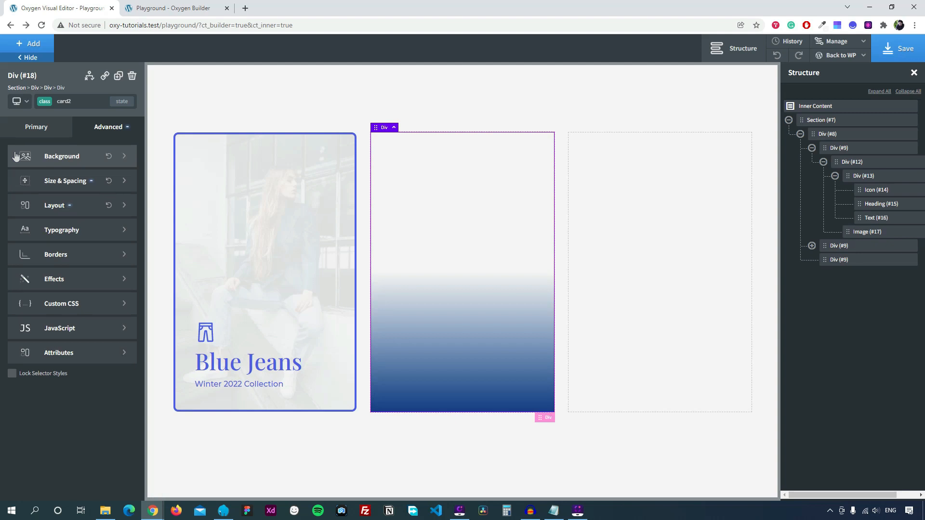
click(91, 231)
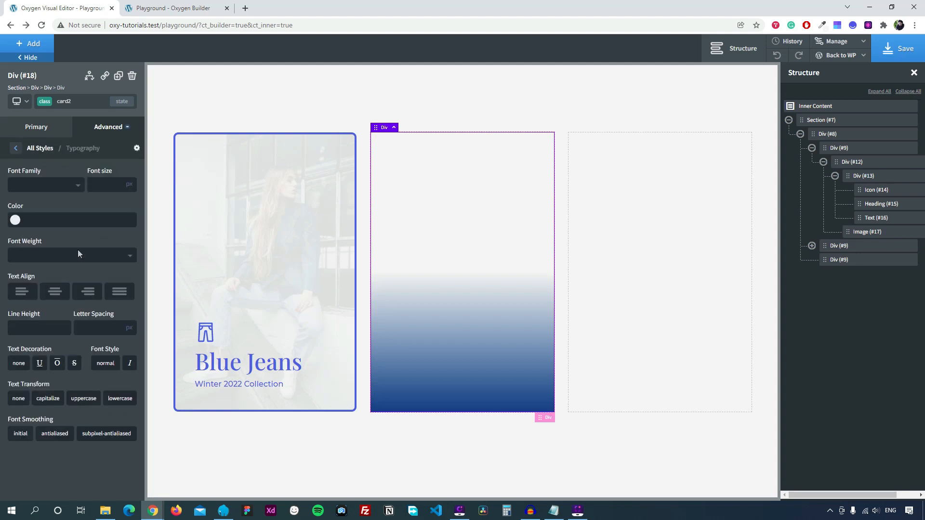
click(15, 220)
click(54, 340)
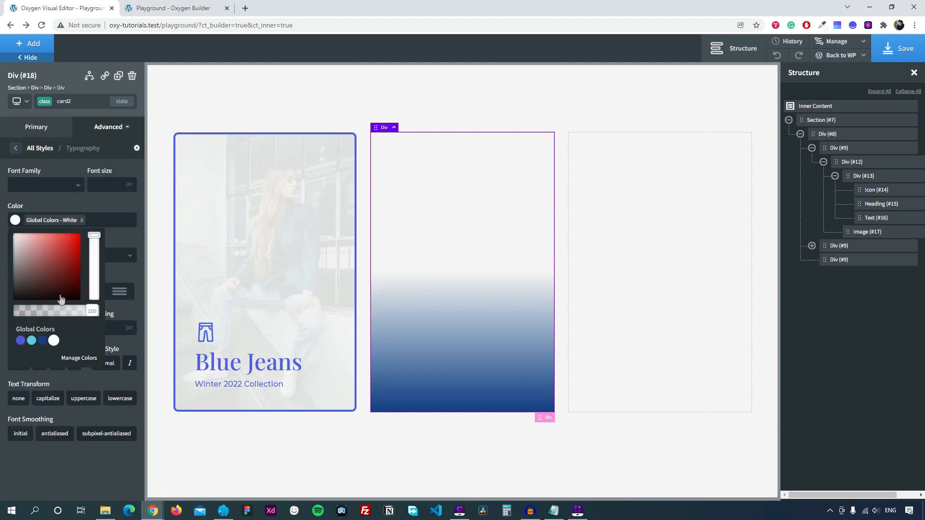
Give the card a 10px border radius.
click(15, 148)
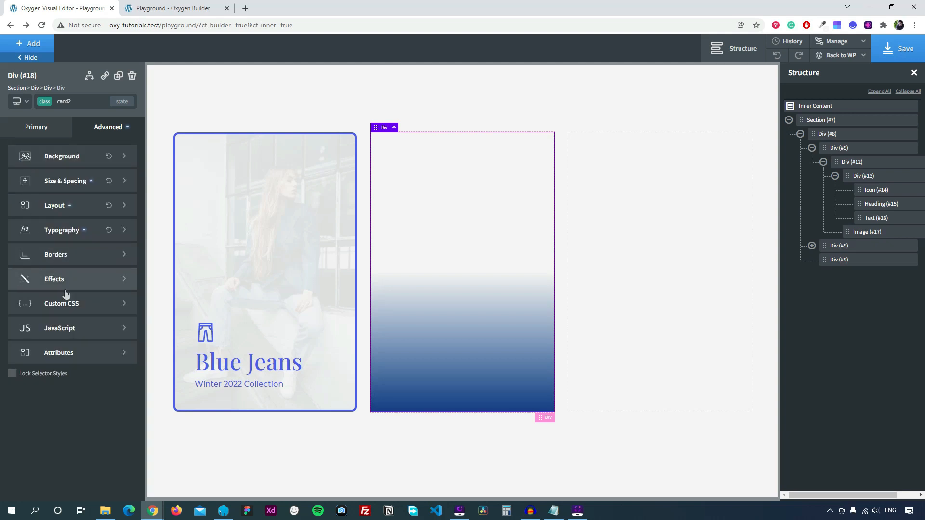
click(63, 259)
click(41, 318)
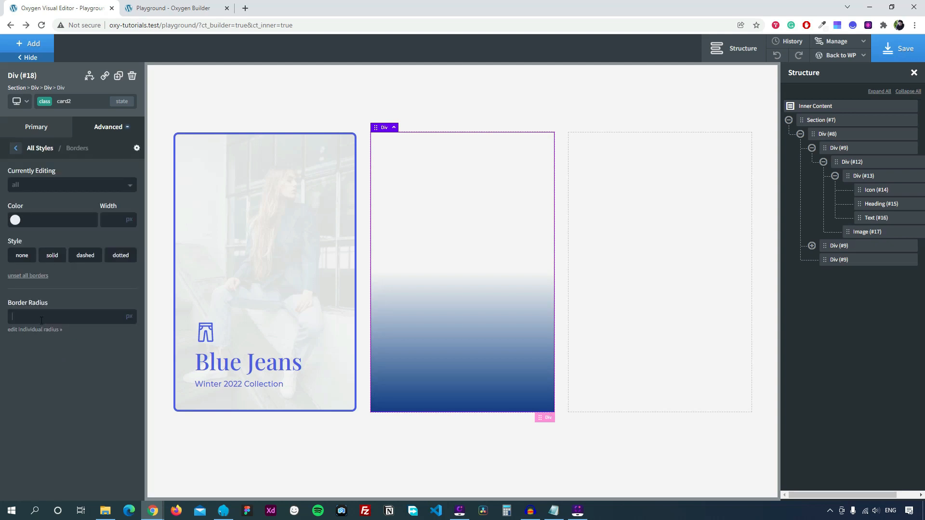
text(10)
click(15, 148)
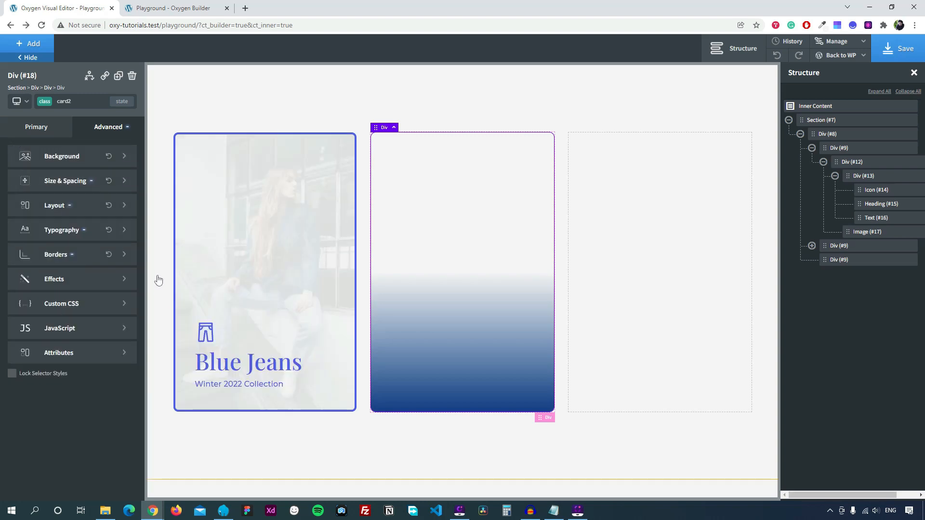
Copy the Blue Jeans card's icon, heading and caption group and paste it into the middle card.
click(290, 333)
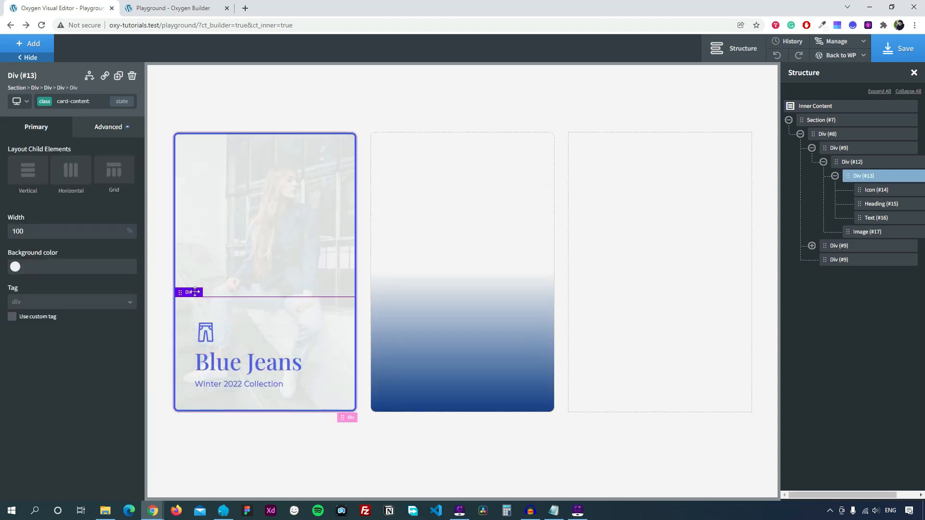
right_click(192, 293)
click(217, 312)
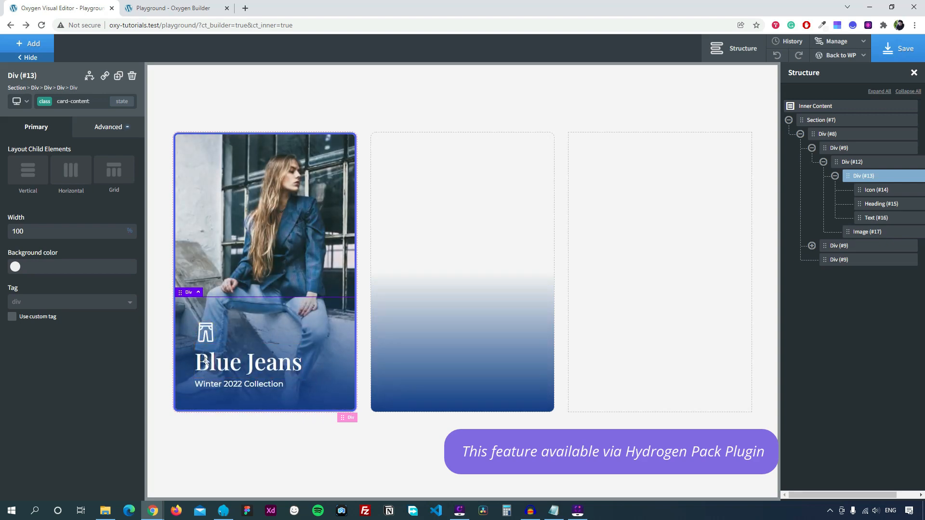
click(446, 309)
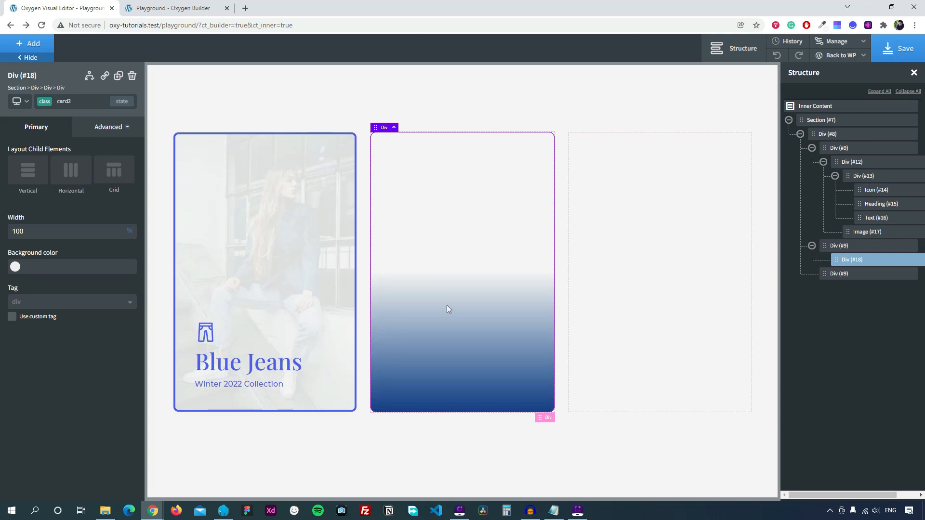
right_click(447, 306)
click(475, 382)
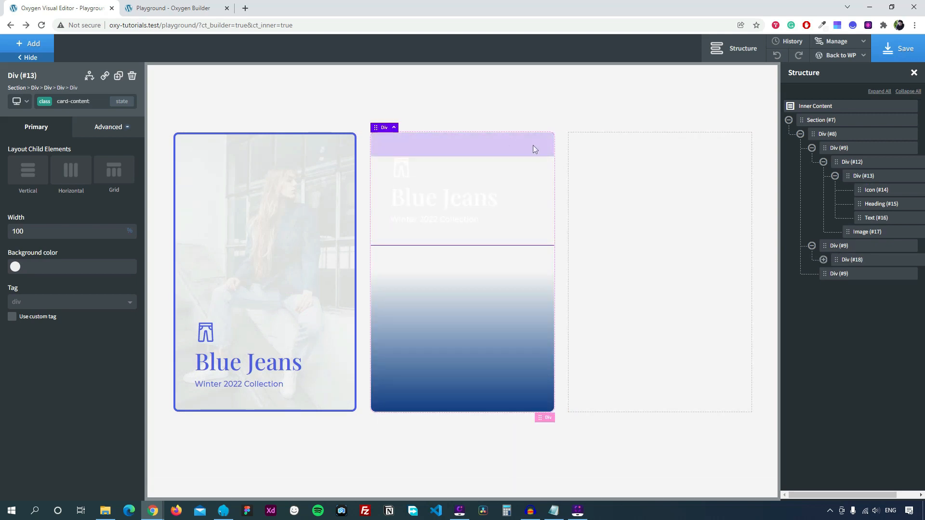
Set the middle card's layout to vertical with content aligned to the bottom.
click(459, 272)
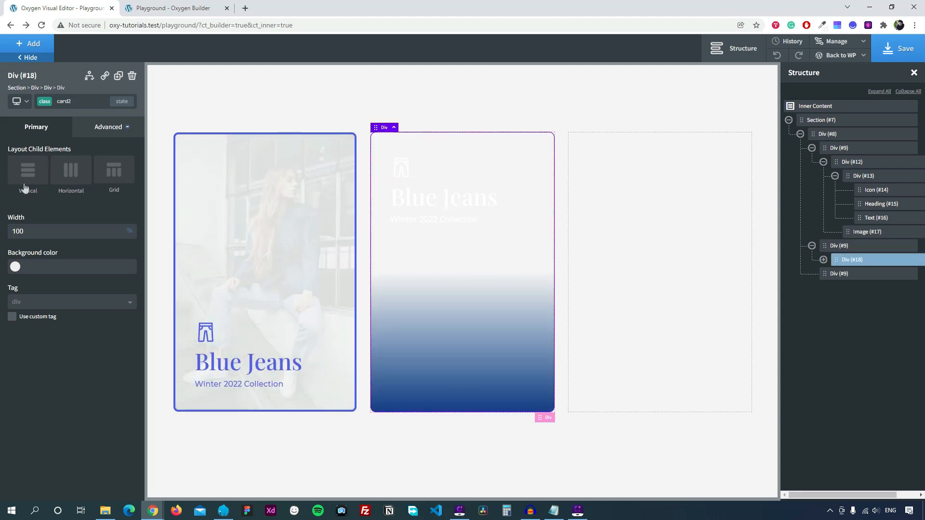
click(27, 176)
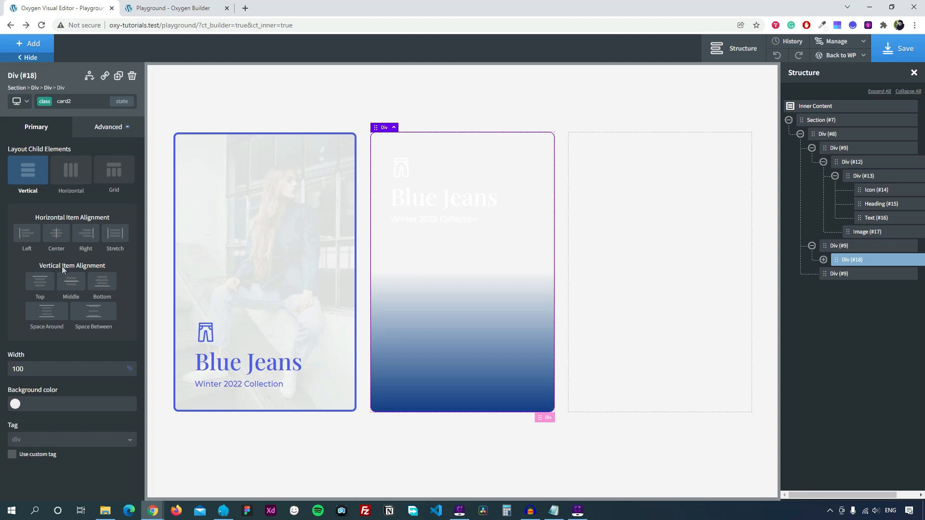
click(104, 284)
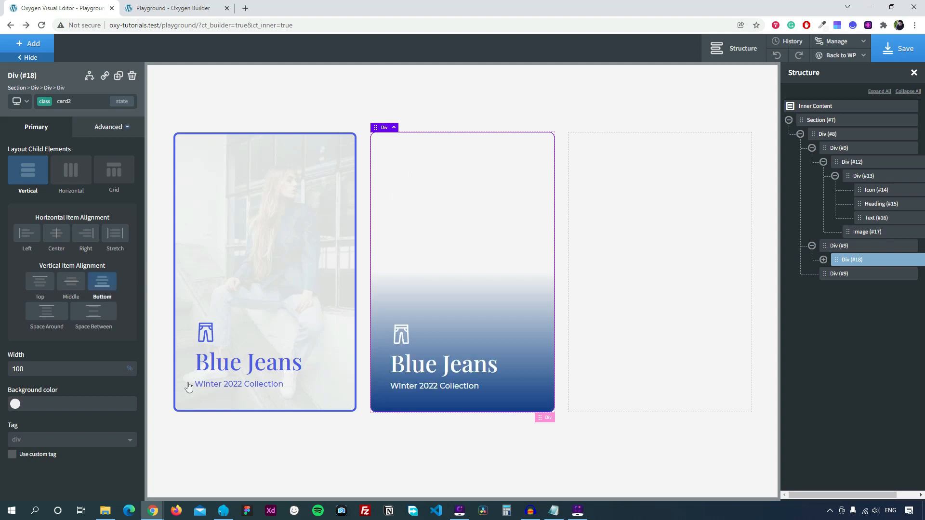
Change the middle card's heading text to 'Men Fashion'.
click(479, 371)
triple_click(101, 166)
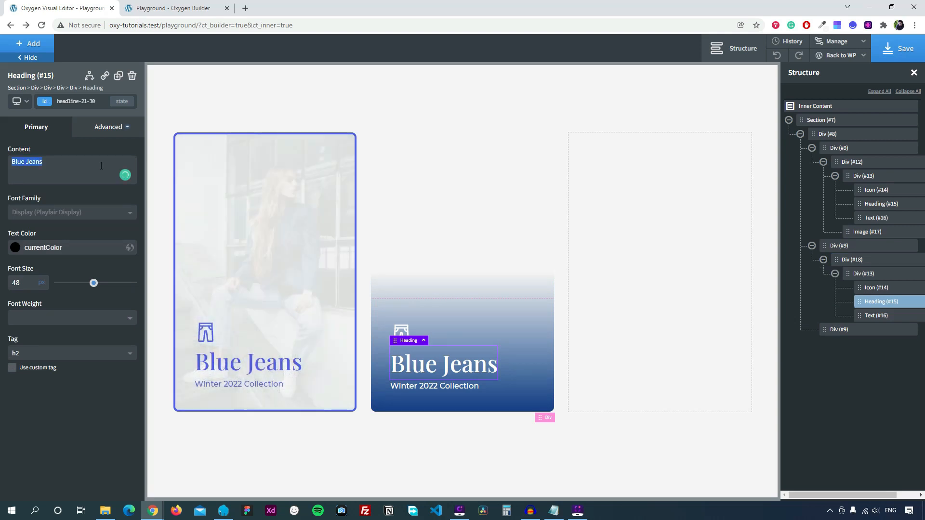
text(Men )
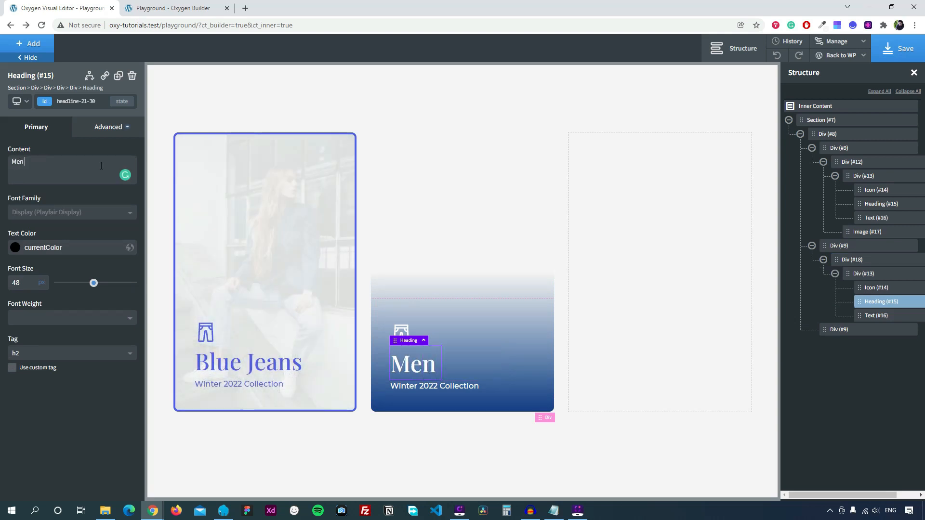
text(Fashio)
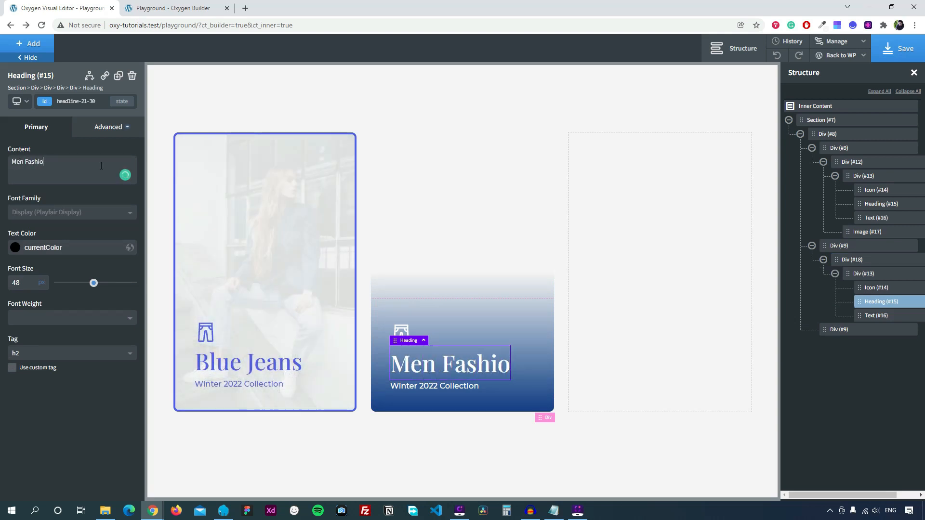
text(n)
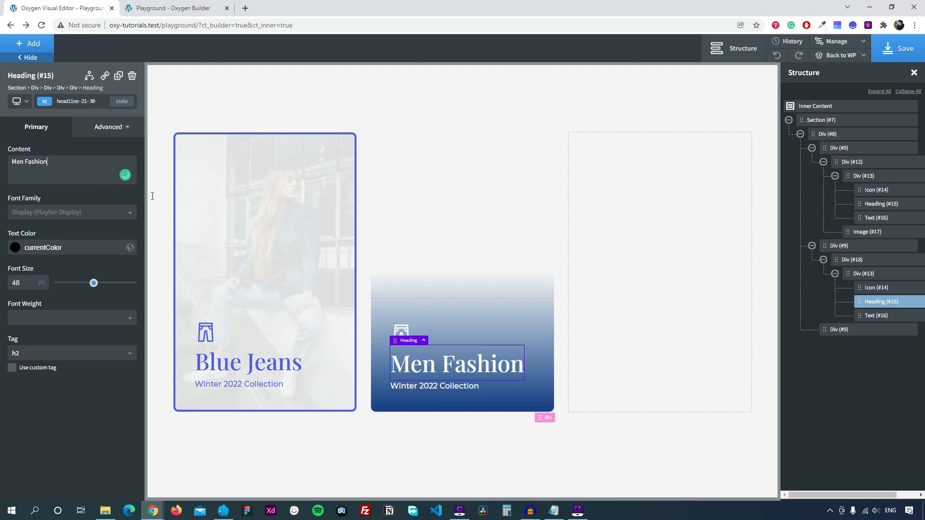
Swap the pants icon for the long-tshirt-pocket shirt icon and reselect the card Div.
click(401, 334)
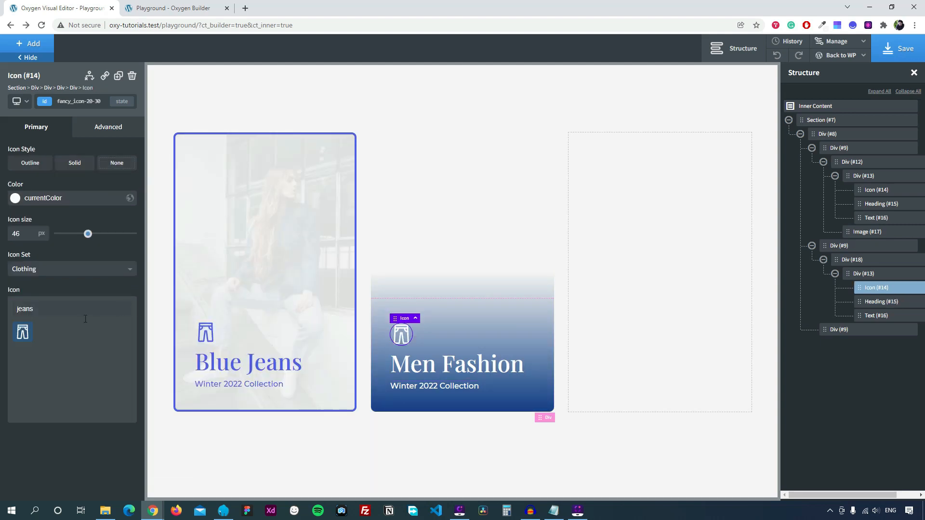
double_click(44, 311)
key(BackSpace)
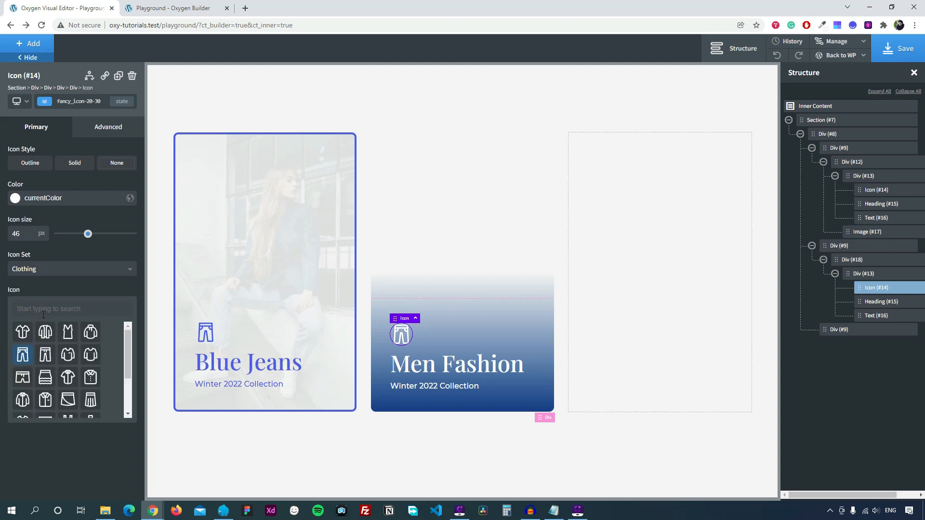
click(68, 354)
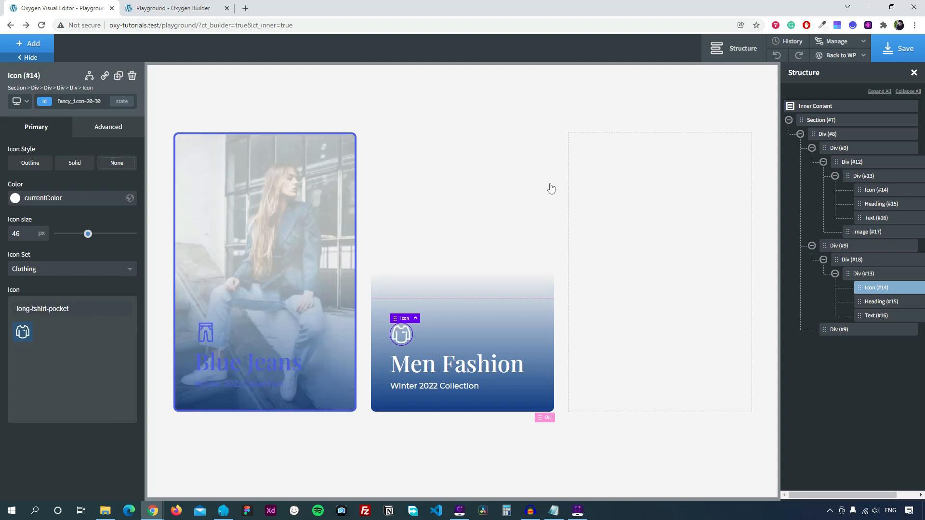
click(464, 214)
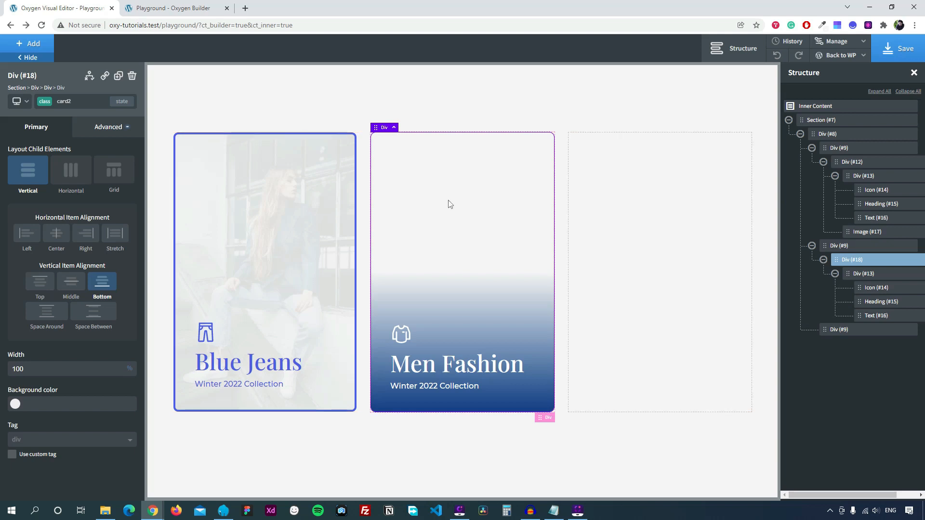
Add an Image inside the Men Fashion card showing the man in a striped shirt.
click(28, 43)
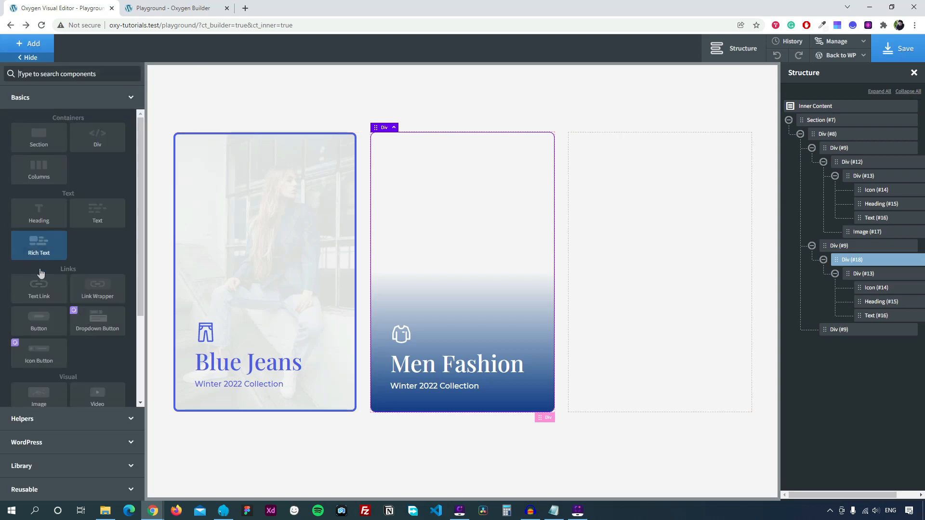
scroll(51, 319, down, 1)
click(45, 351)
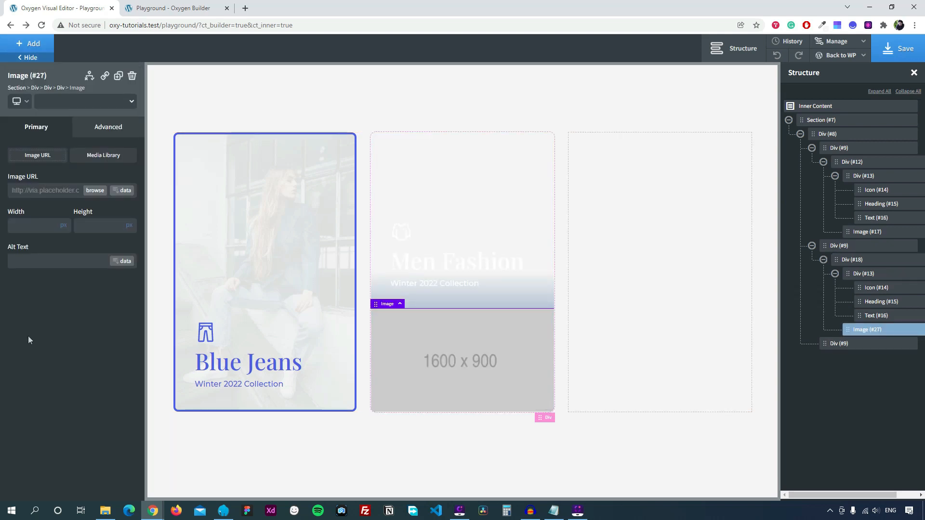
click(95, 190)
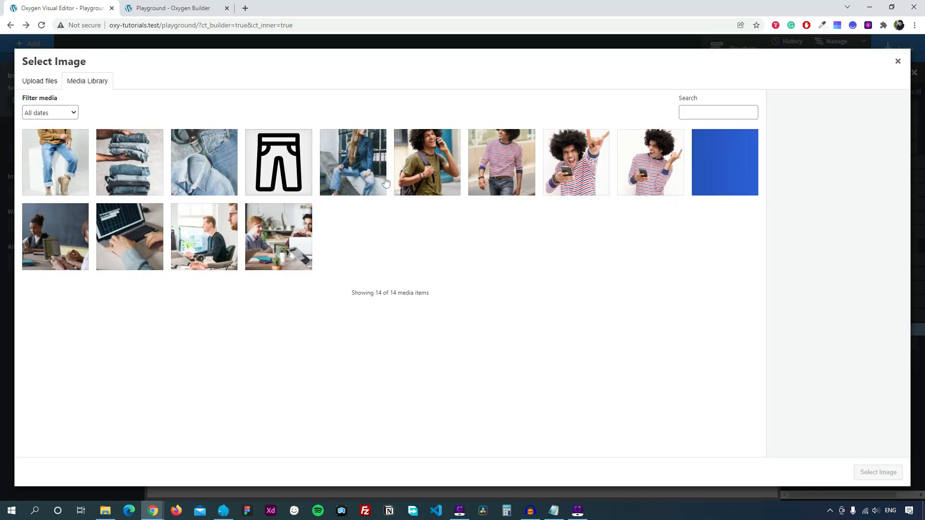
click(501, 162)
click(874, 474)
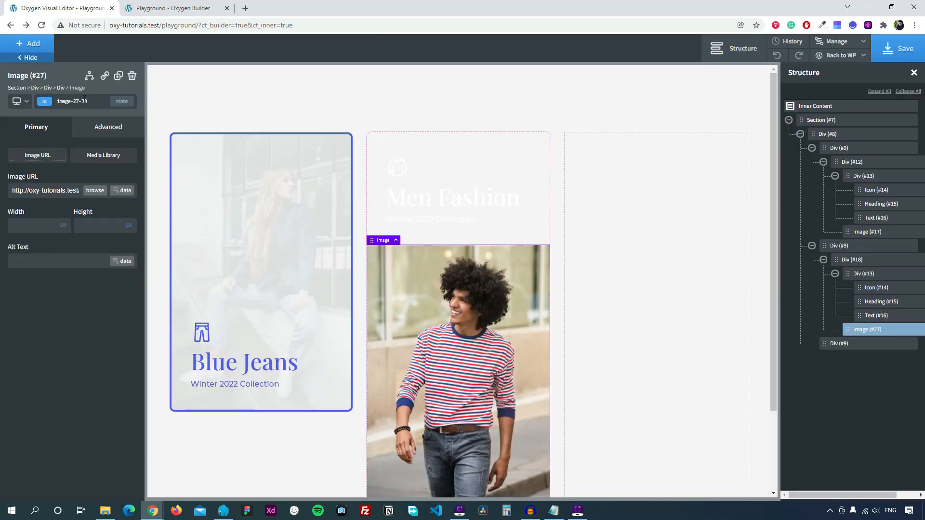
Give the image class card2-image with 100% width and 100% height.
click(77, 102)
text(card2)
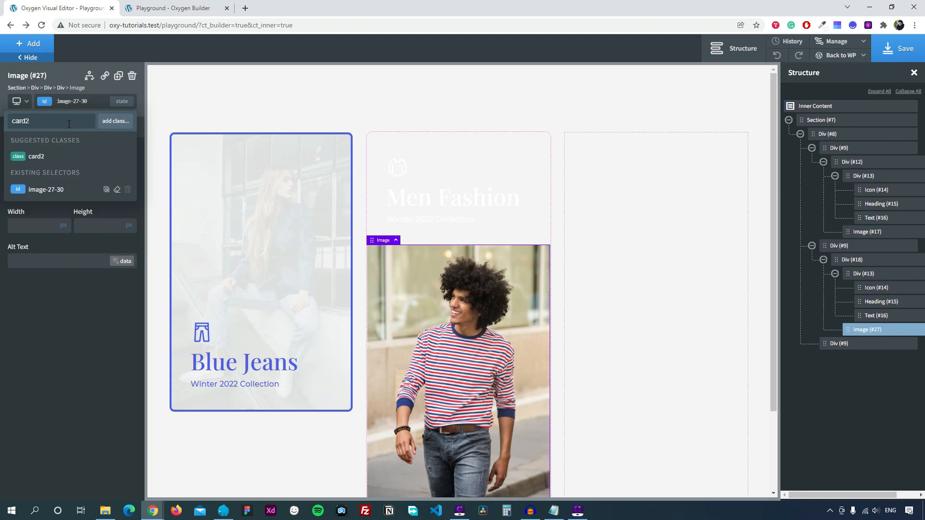
text(-image)
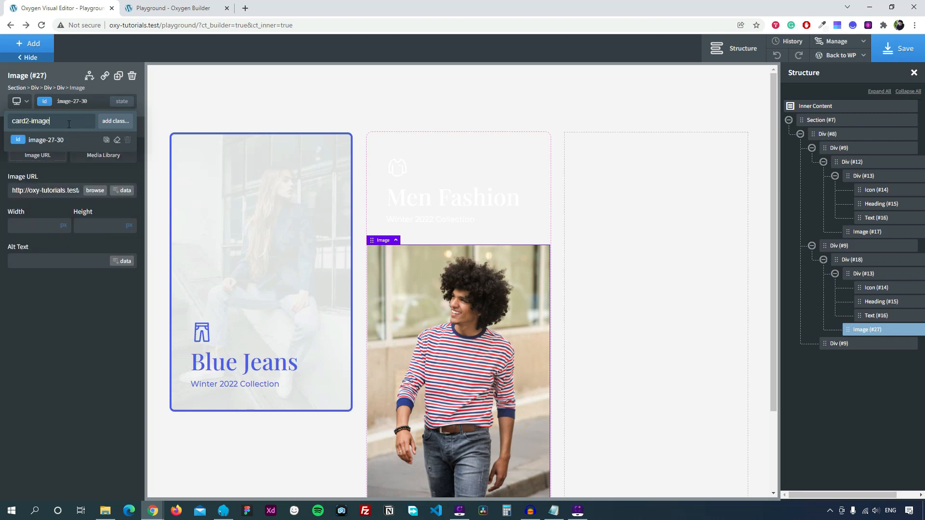
click(116, 121)
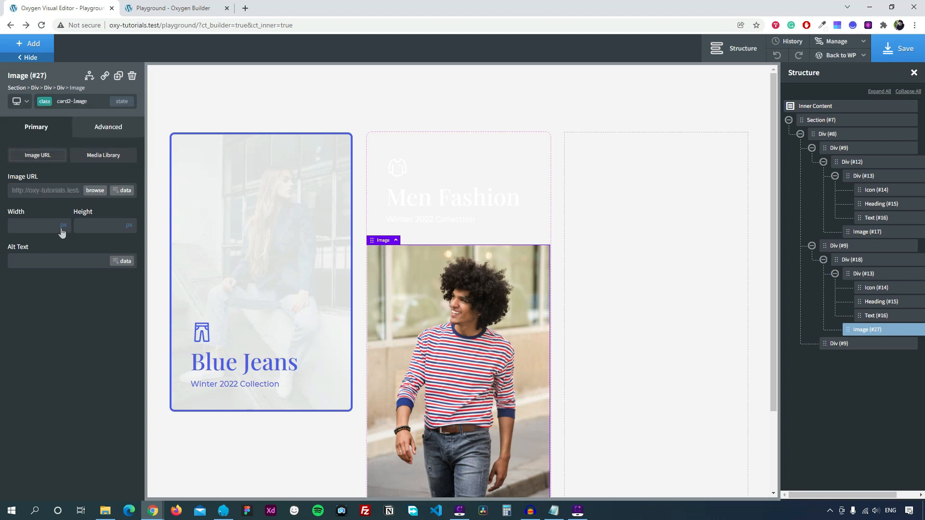
click(66, 220)
click(48, 226)
text(100)
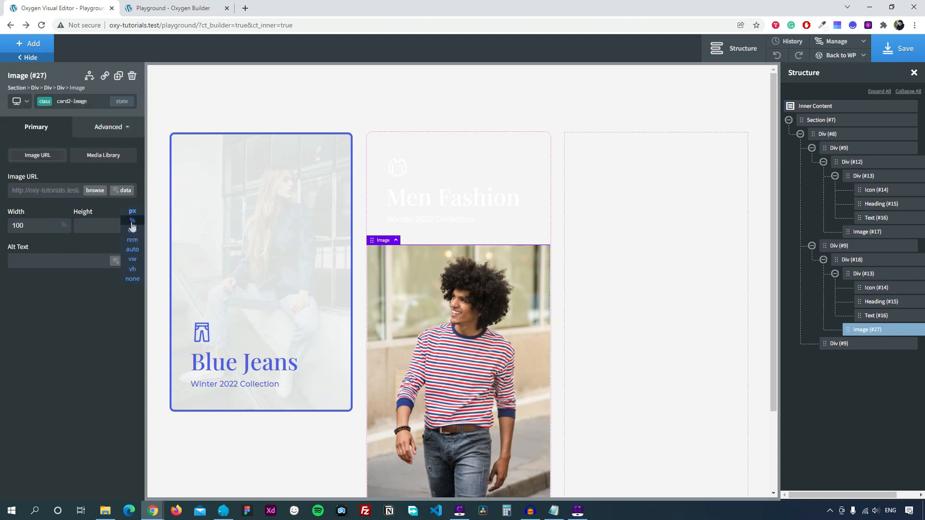
click(130, 215)
click(106, 227)
text(100)
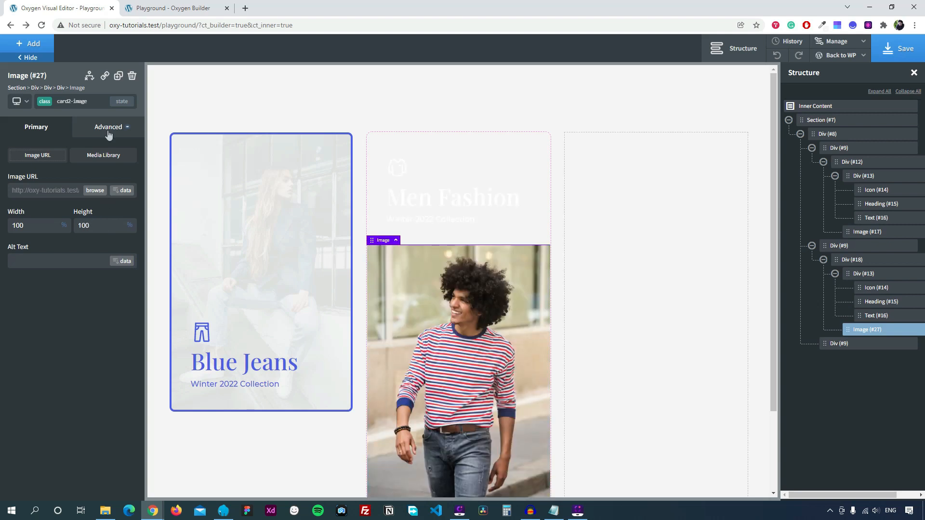
Position the image absolutely at top 0 with z-index -1 behind the card content.
click(109, 133)
click(76, 206)
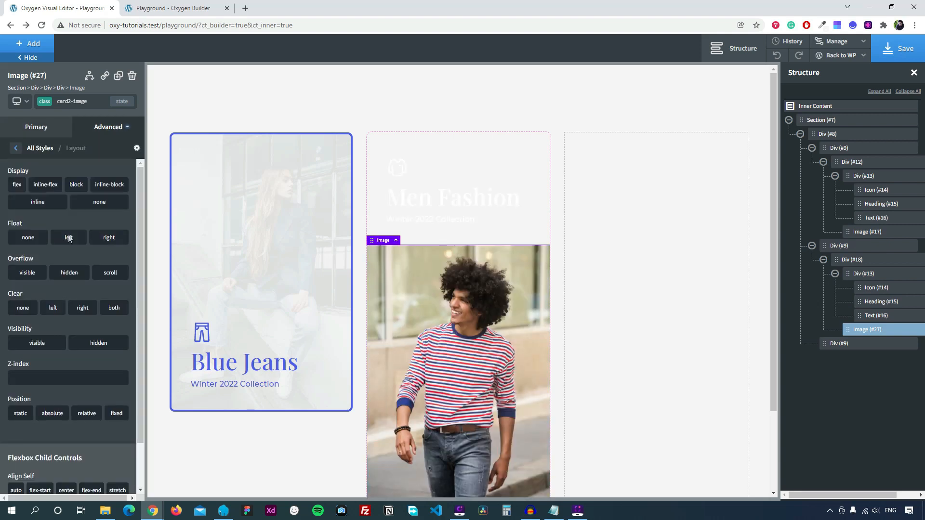
scroll(65, 260, down, 1)
click(52, 362)
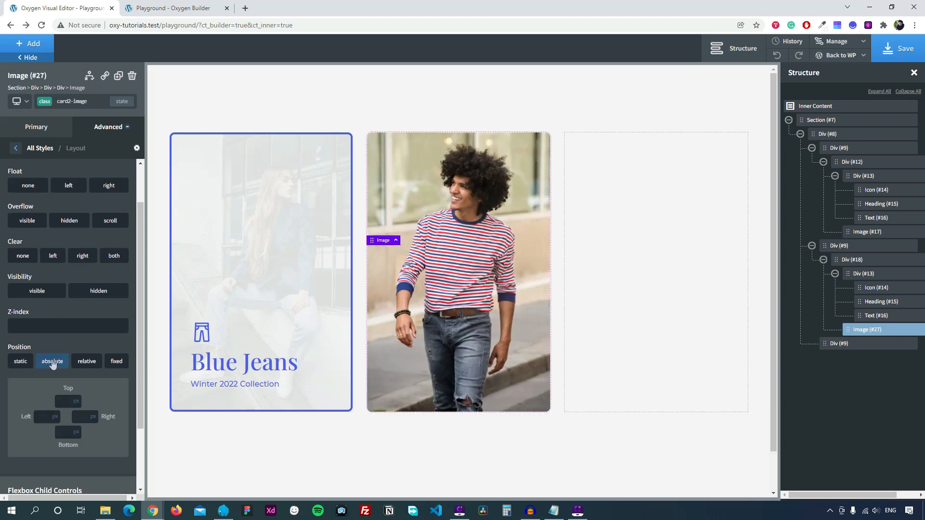
scroll(57, 366, down, 2)
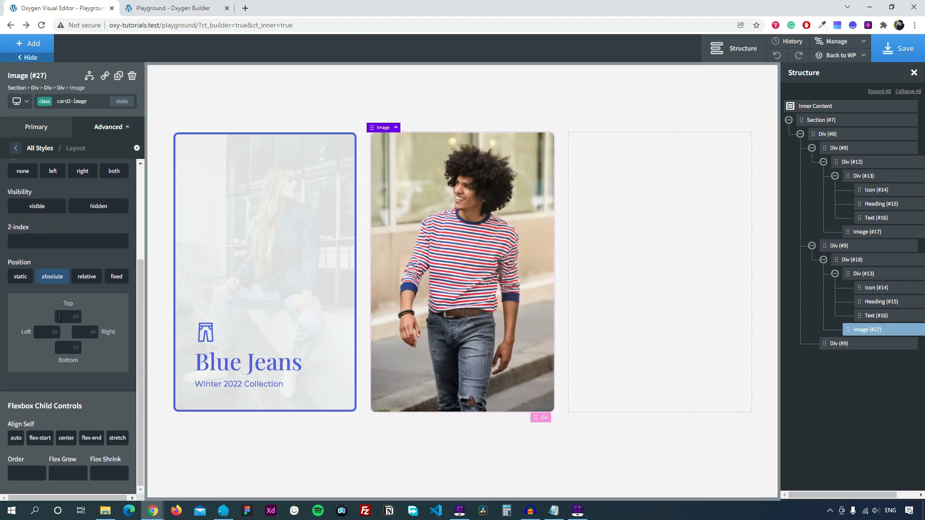
click(67, 321)
text(0)
scroll(46, 331, up, 1)
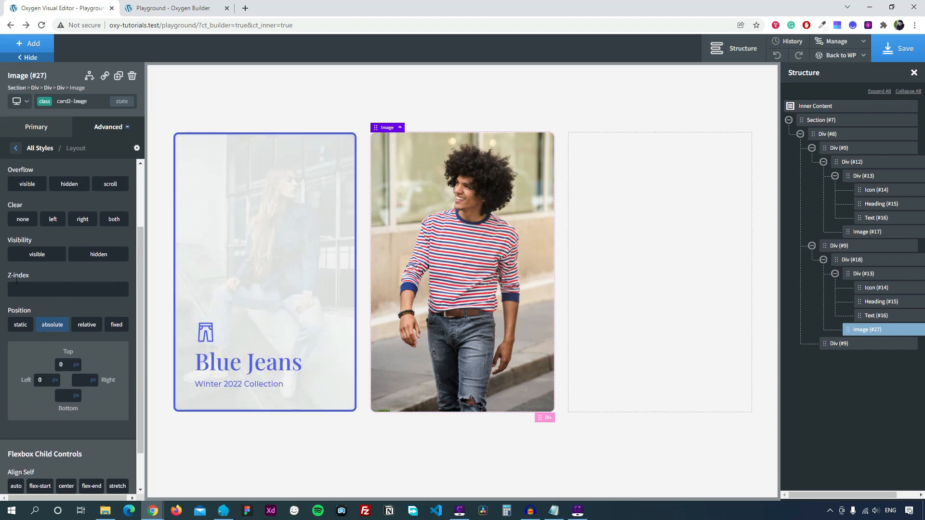
click(31, 290)
text(-1)
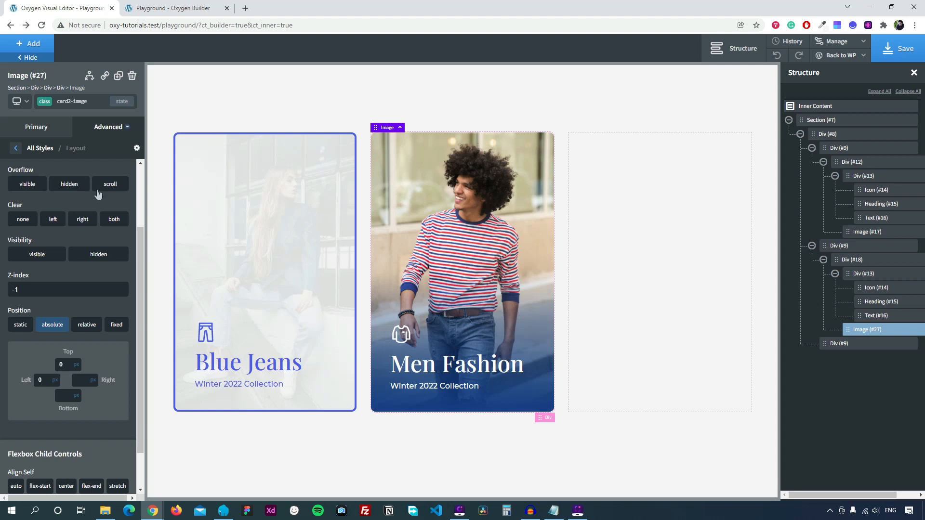
click(19, 150)
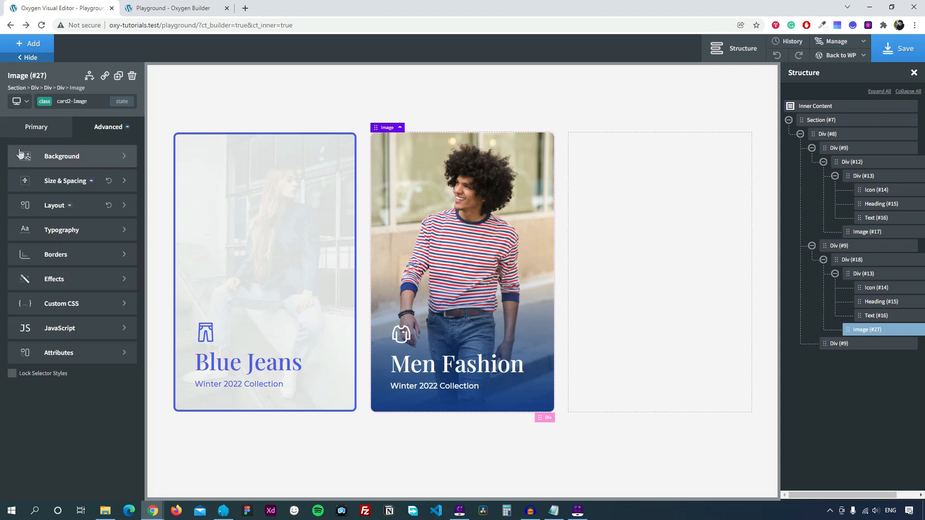
Add custom CSS 'object-fit: cover;' to the card2-image photo, then duplicate it.
click(62, 306)
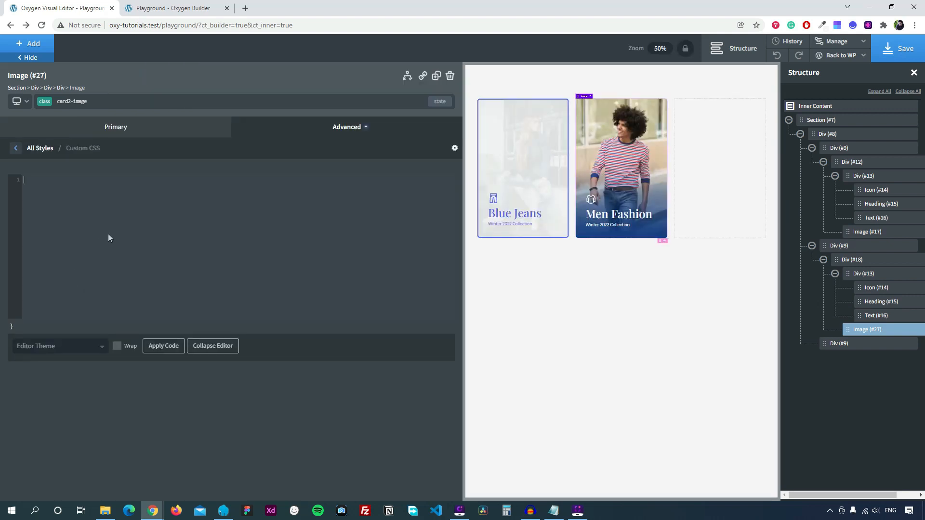
text(obj)
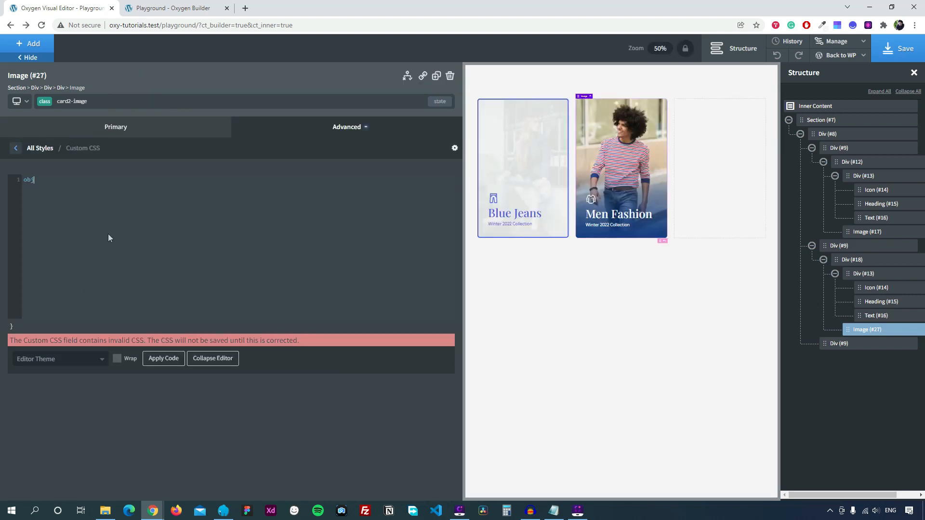
text(ect-)
text(image-)
key(BackSpace)
key(BackSpace)
key(BackSpace)
key(BackSpace)
key(BackSpace)
text(fit: cover;)
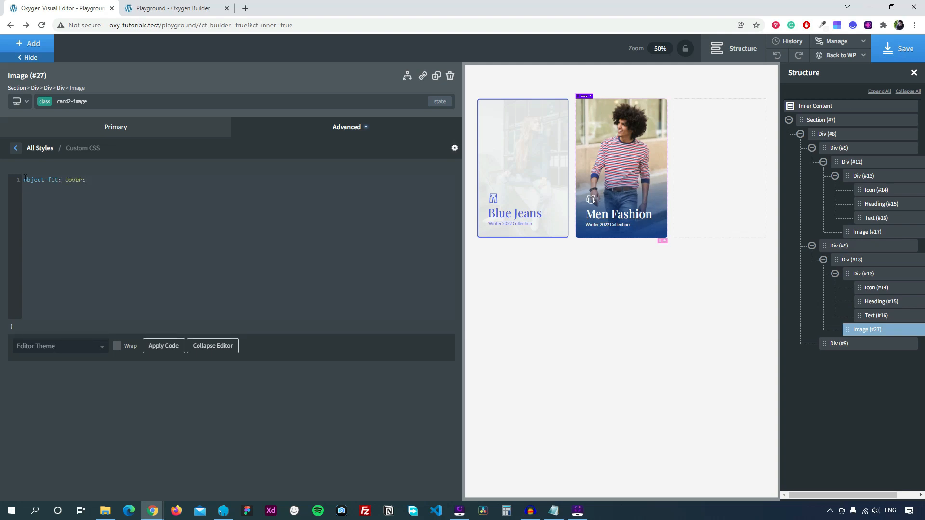
click(16, 148)
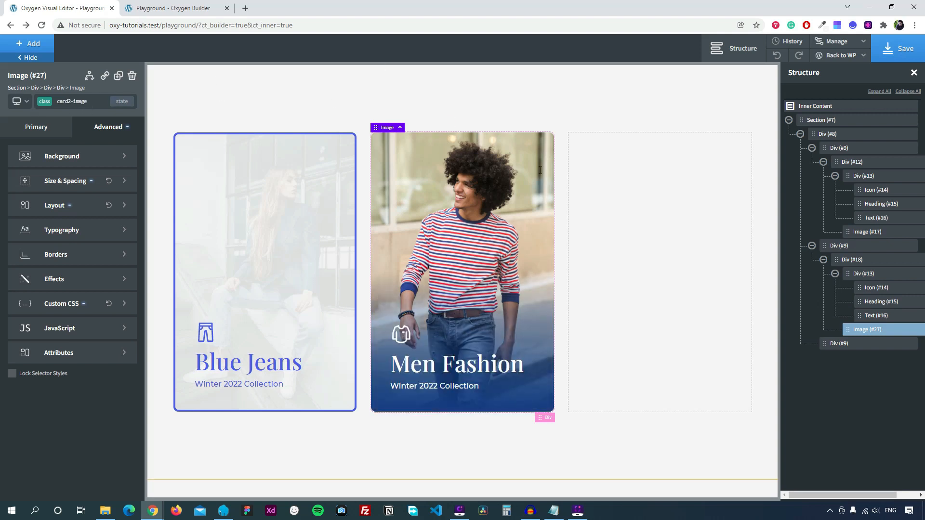
click(118, 76)
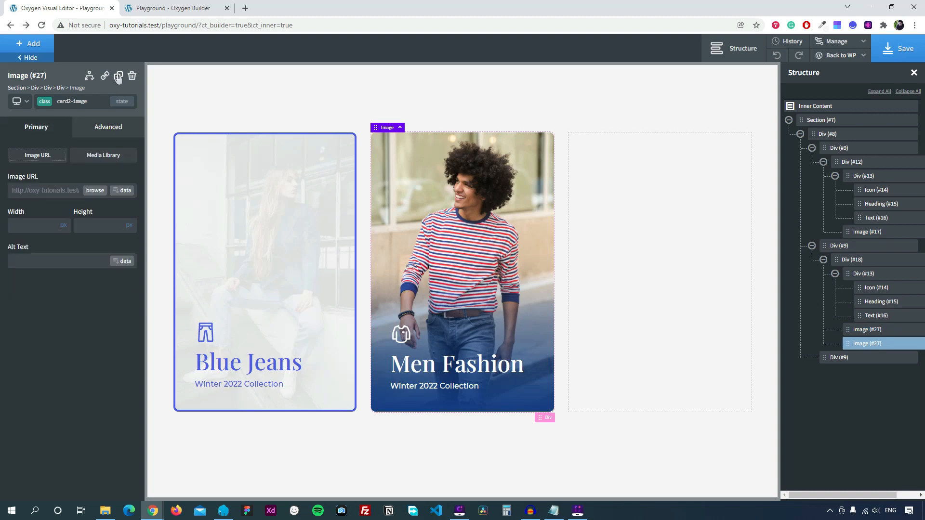
Replace the duplicate image's picture with the smiling man-on-the-phone photo.
click(95, 191)
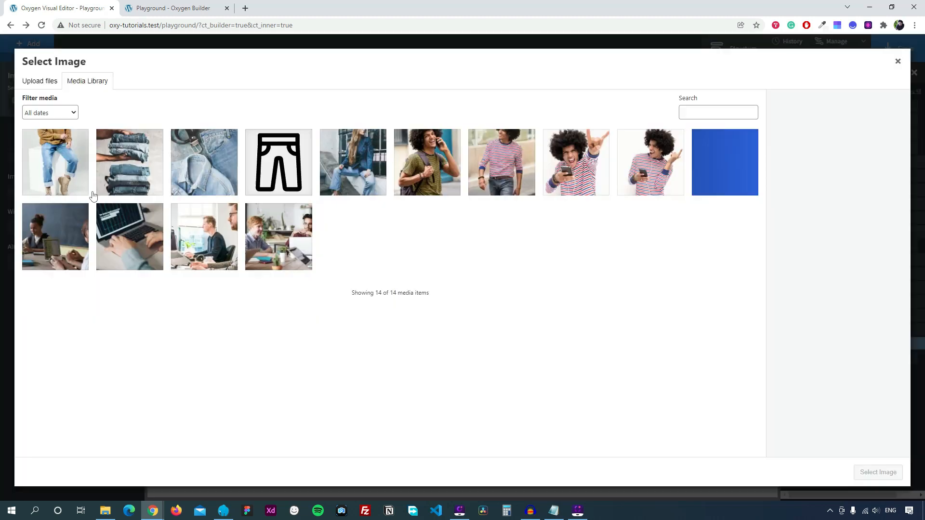
click(445, 162)
click(877, 472)
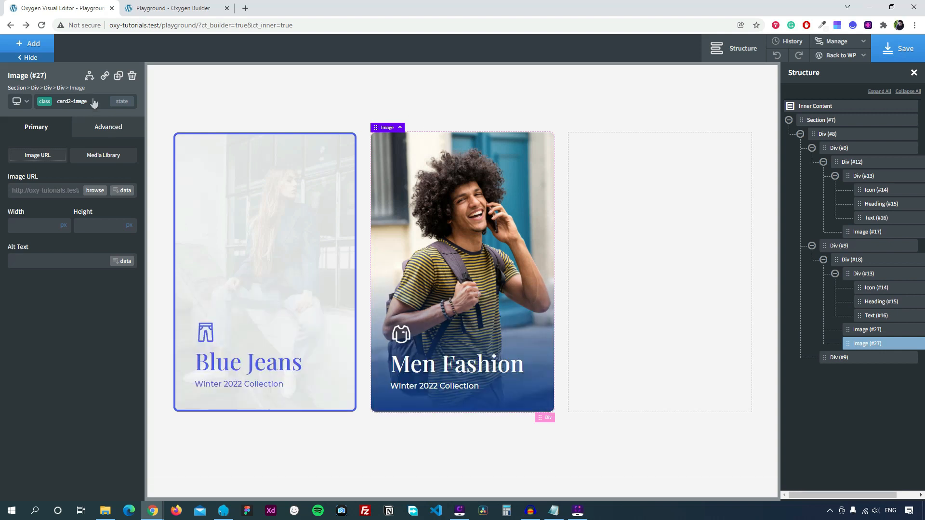
Create a custom ':nth-of-type(2)' state on the card2-image class.
click(123, 102)
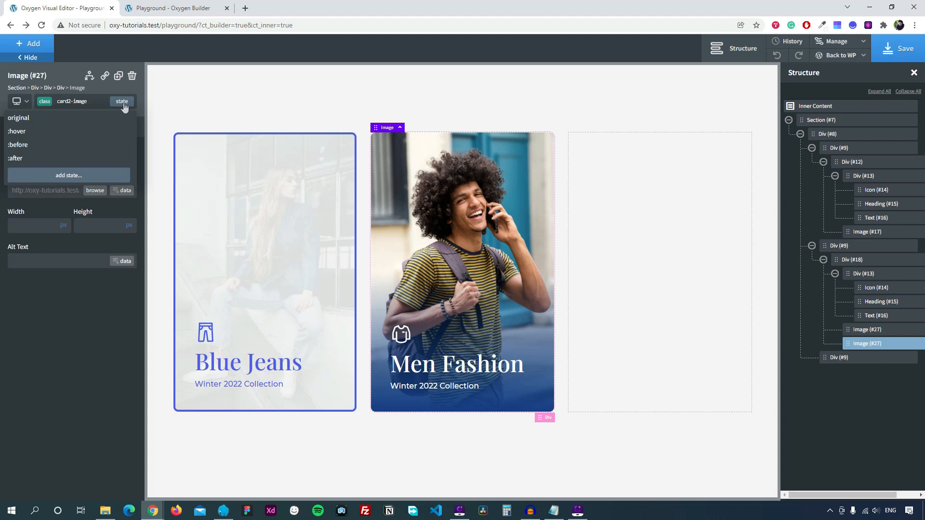
click(47, 176)
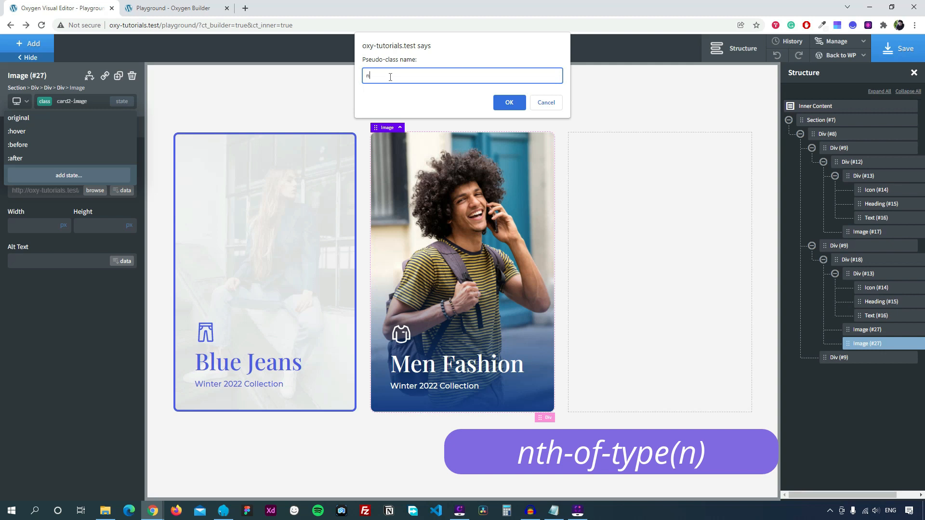
text(nth-of-type(2)
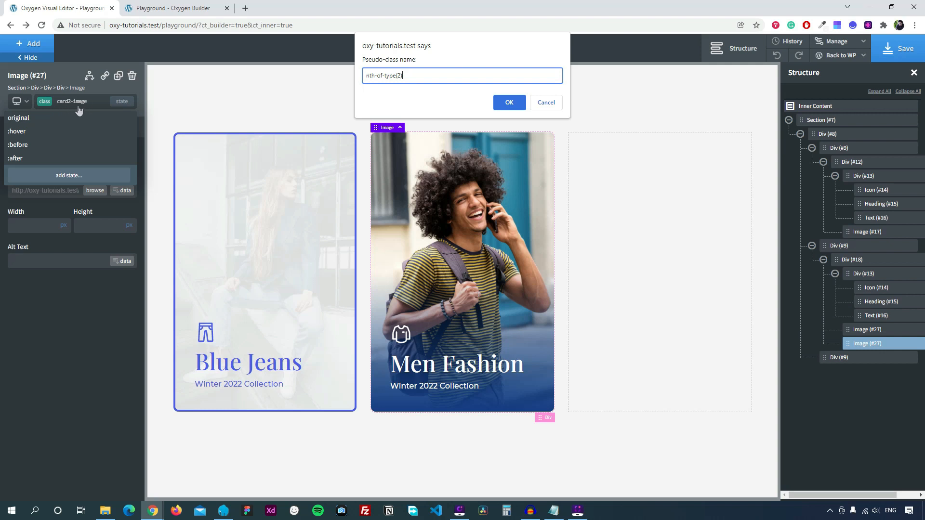
click(509, 103)
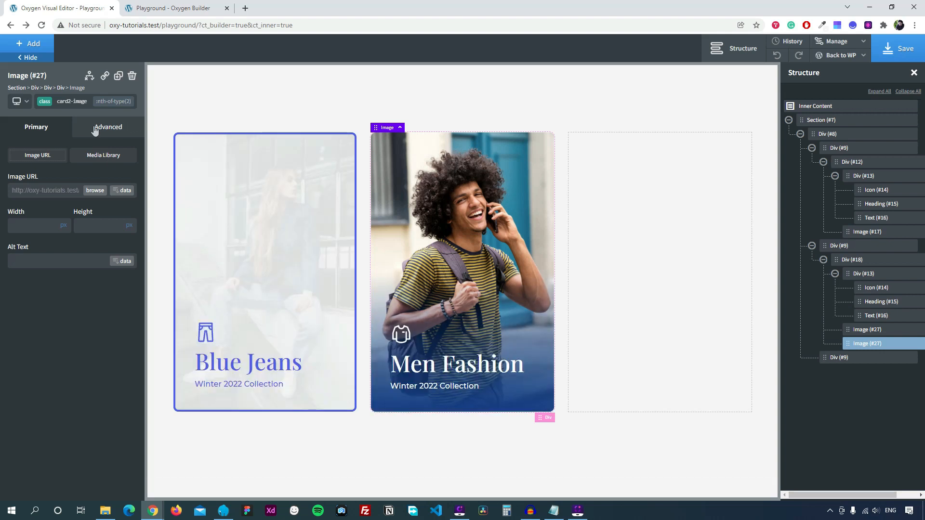
Set the second photo's opacity to fully transparent.
click(95, 129)
click(57, 279)
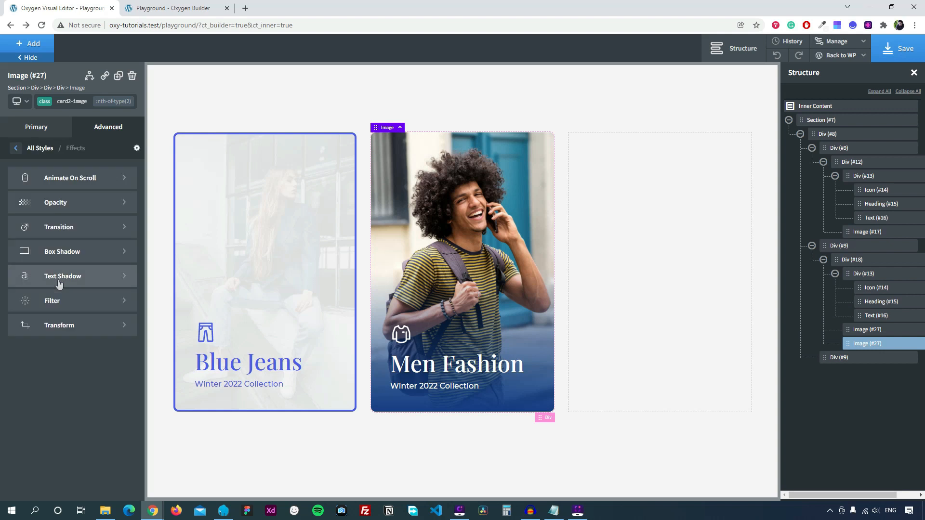
click(67, 206)
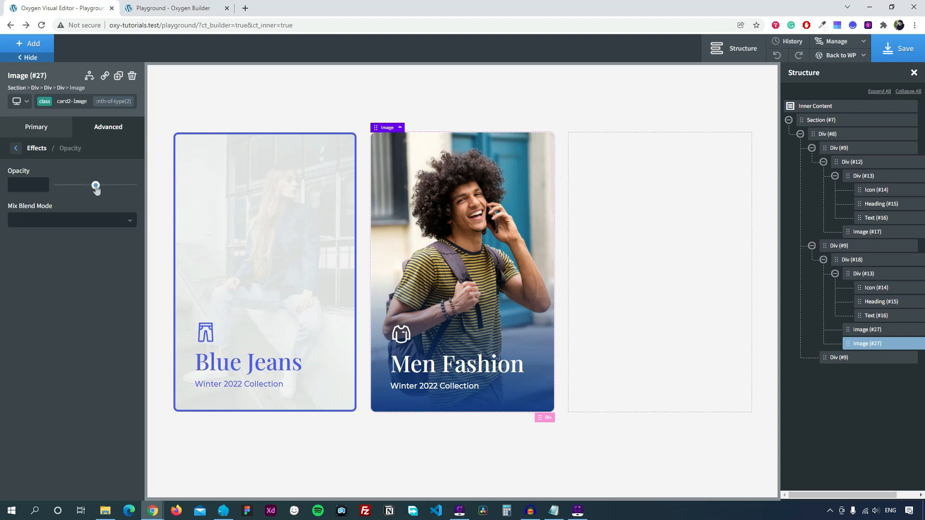
drag(95, 187, 58, 186)
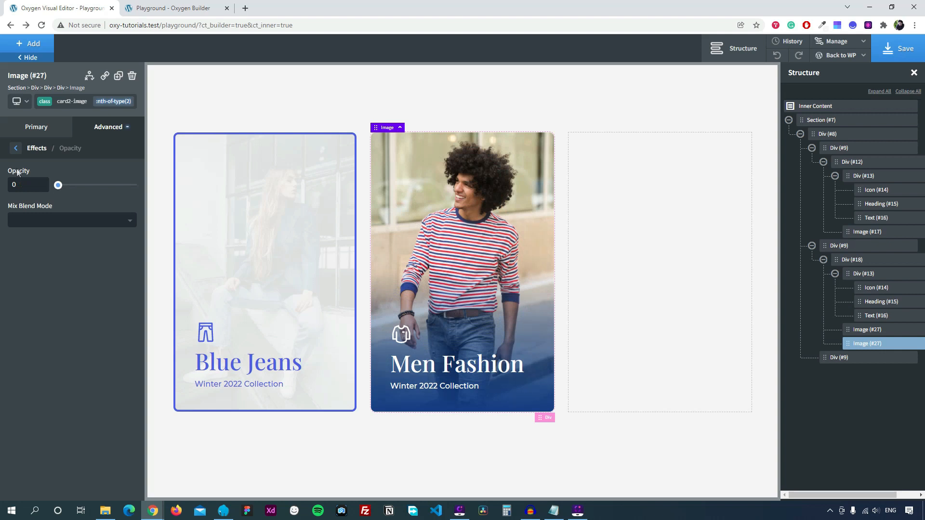
click(15, 148)
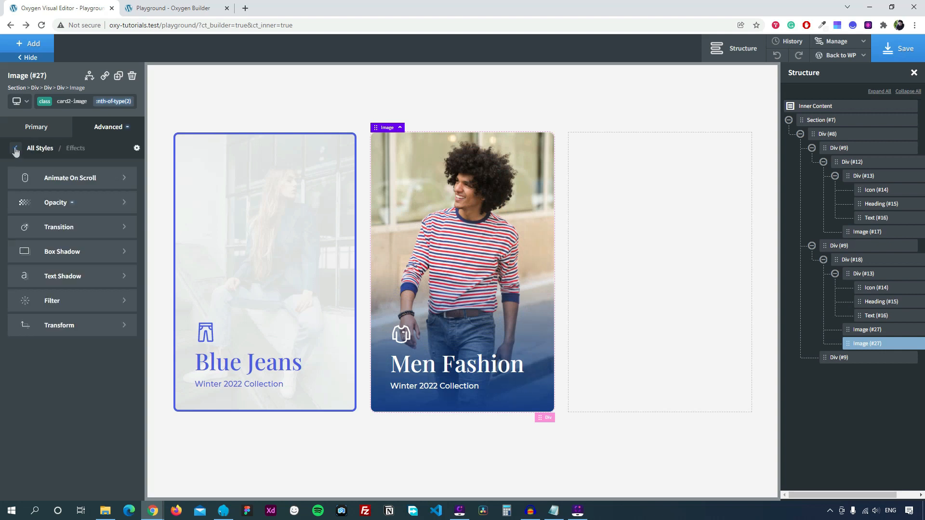
Add a scale transform of 1.2 on X and Y, then save the page.
click(53, 325)
click(64, 173)
click(46, 215)
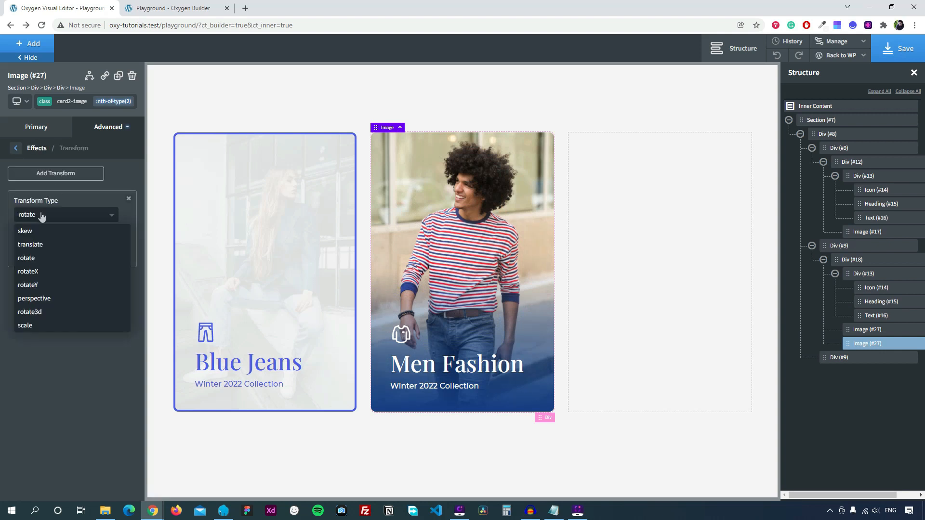
click(44, 326)
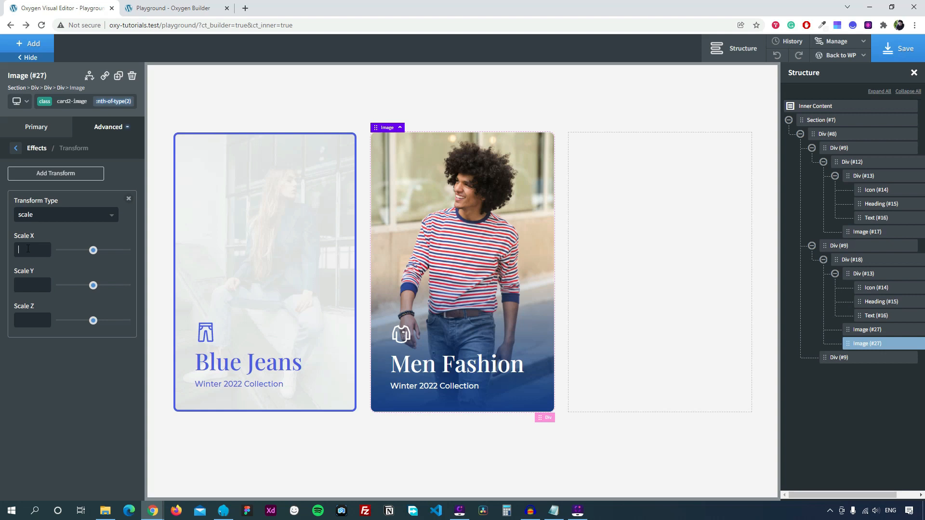
text(1.2)
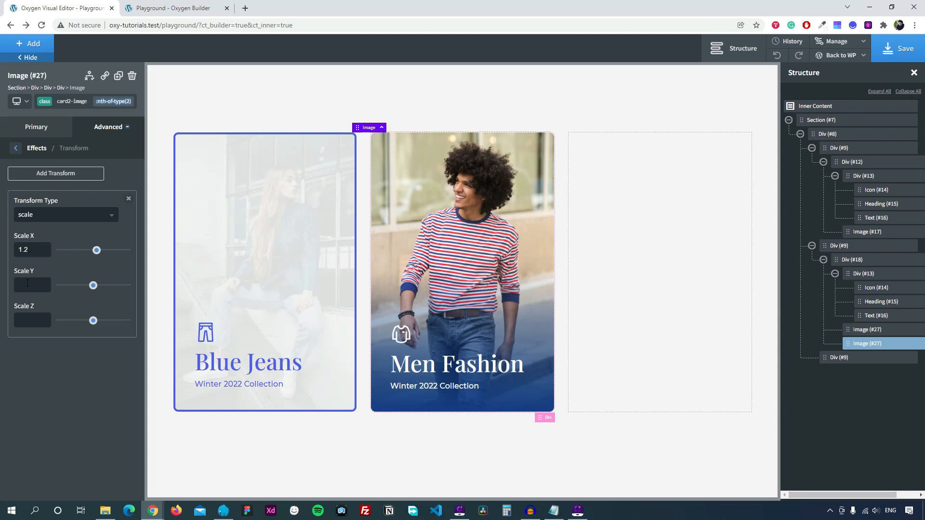
click(27, 283)
text(1.2)
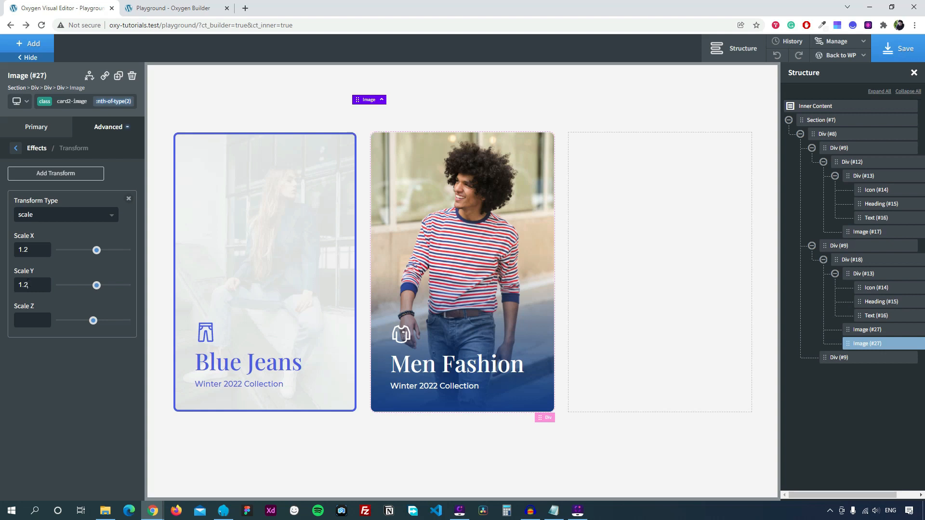
click(16, 150)
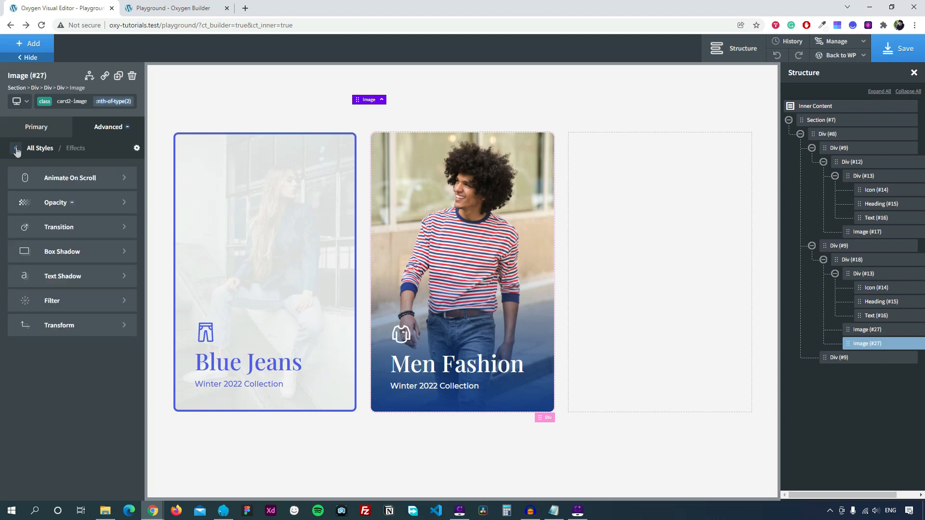
click(16, 149)
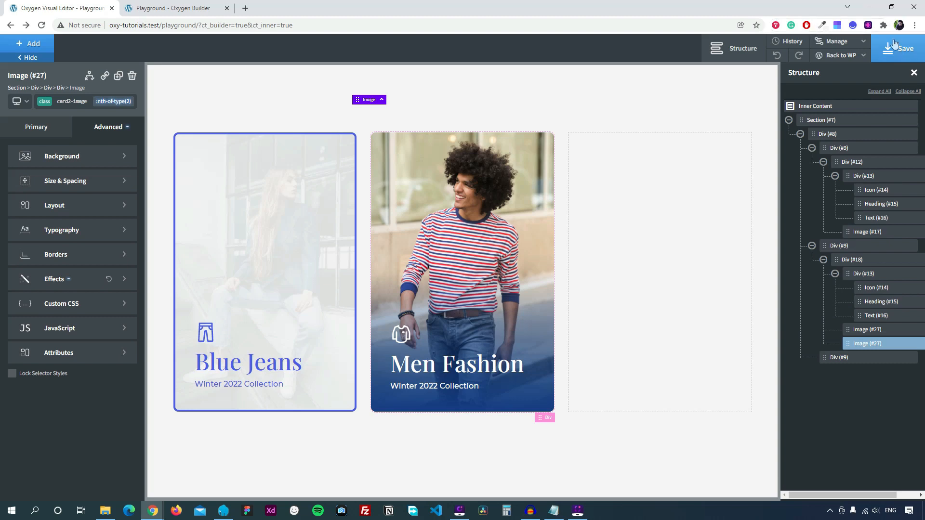
click(888, 58)
click(171, 8)
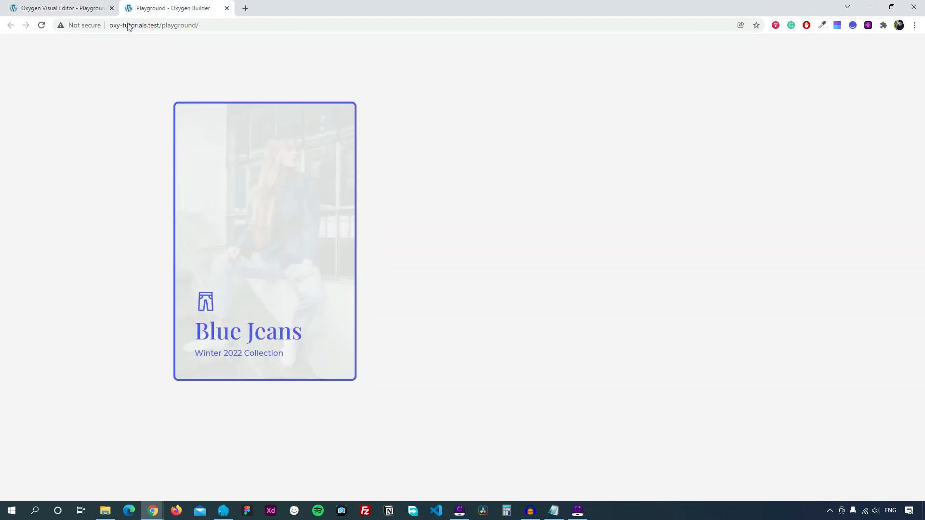
click(41, 25)
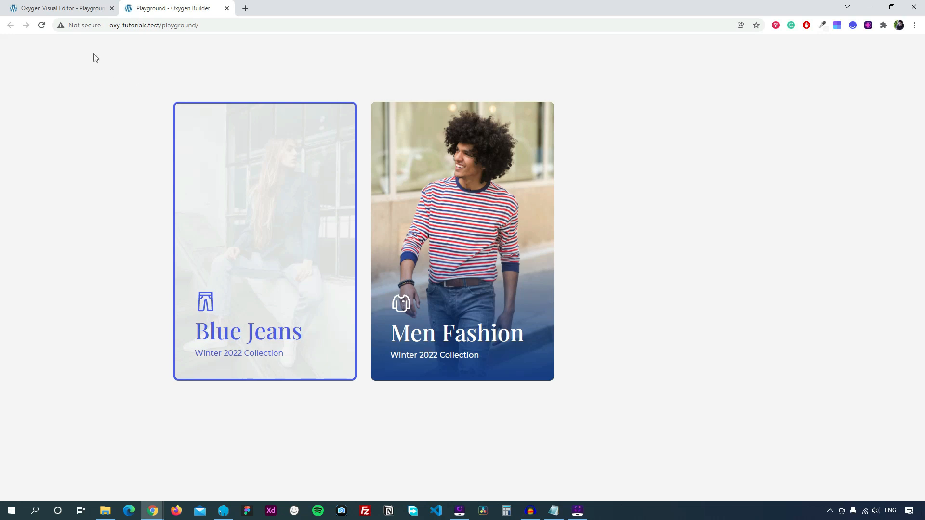
click(68, 8)
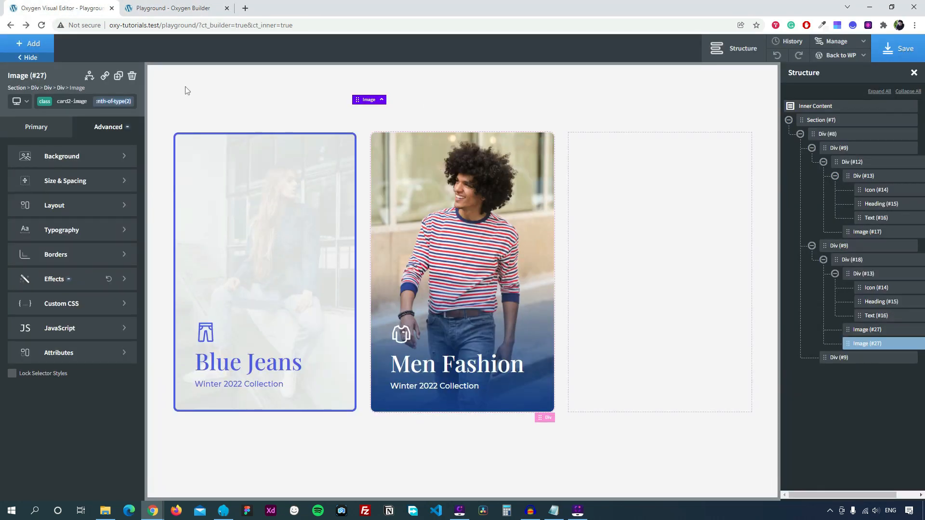
Select the card's container Div (#18) from the breadcrumb and choose 'add state...'.
click(60, 89)
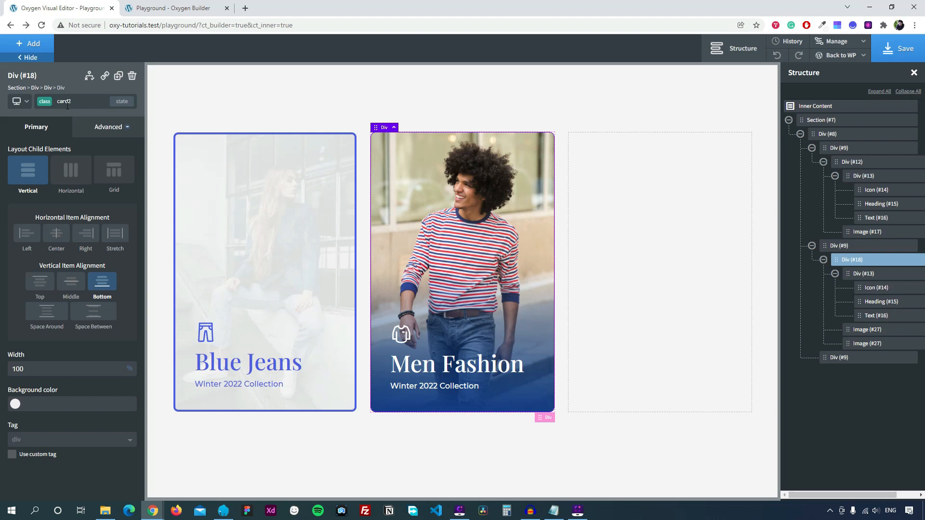
click(121, 101)
click(54, 176)
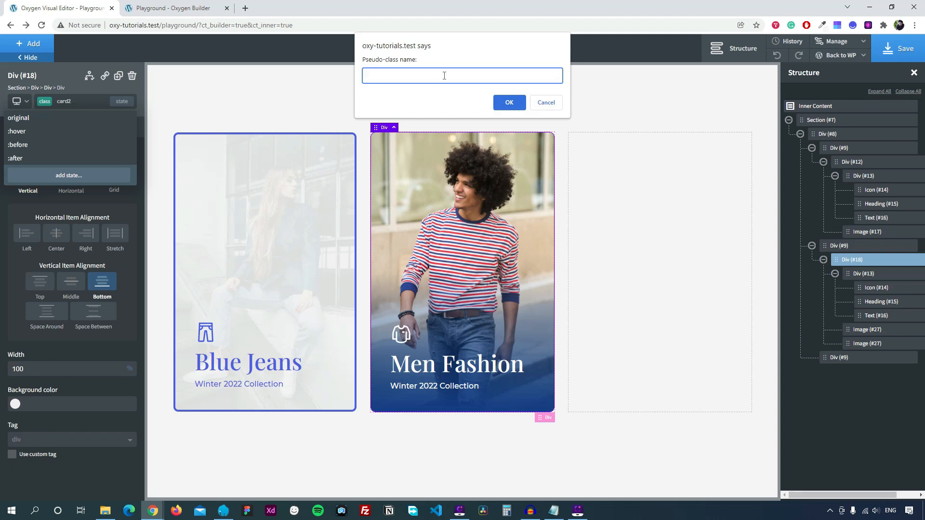
Enter 'hover img:nth-of-type(2)' as the new pseudo-class name and confirm it.
text(hover)
text(img)
click(397, 75)
drag(398, 77, 382, 78)
click(425, 80)
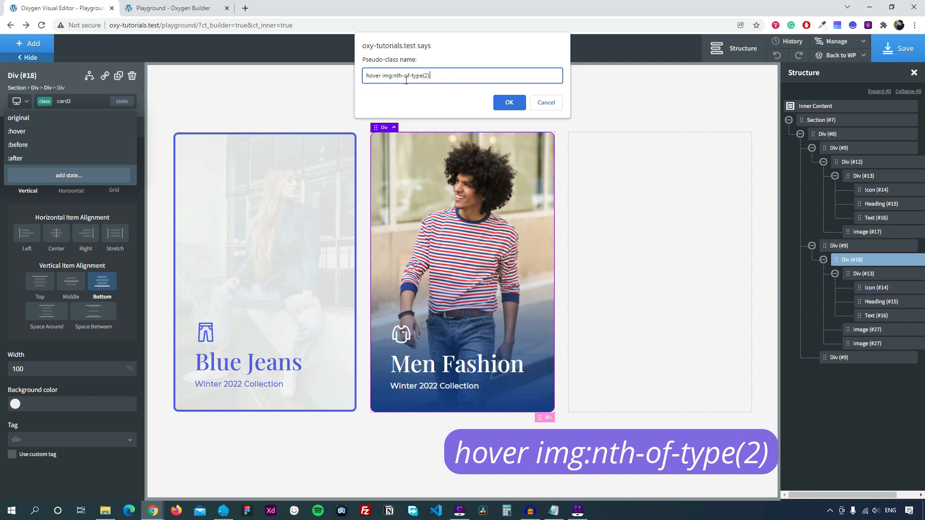
drag(439, 76, 416, 77)
click(431, 79)
drag(440, 76, 365, 76)
click(369, 78)
triple_click(371, 78)
click(378, 76)
drag(381, 76, 444, 75)
click(445, 76)
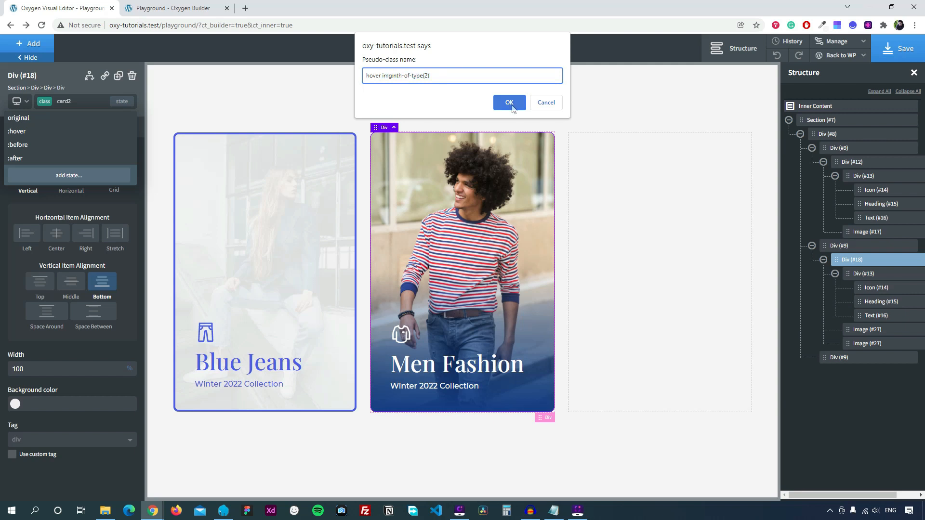
click(509, 102)
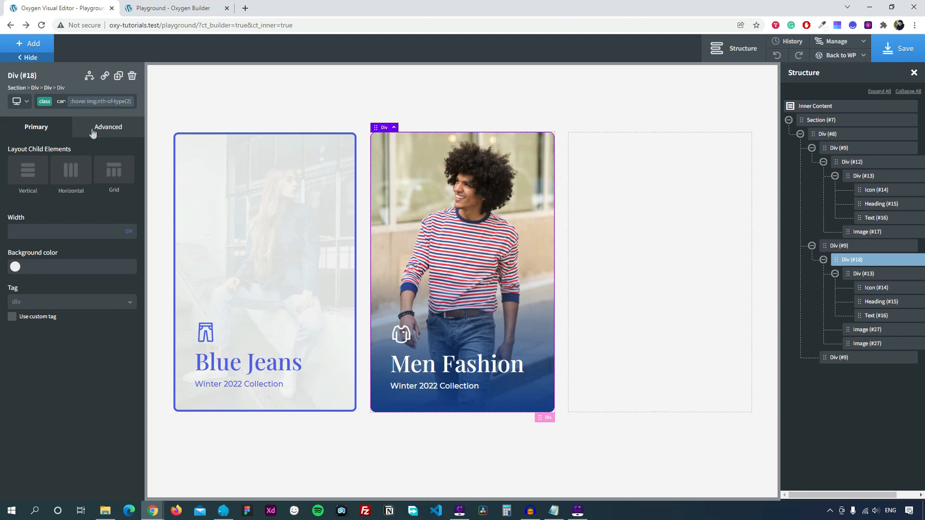
Set the second image's hover opacity to 1 so it is fully opaque.
click(107, 134)
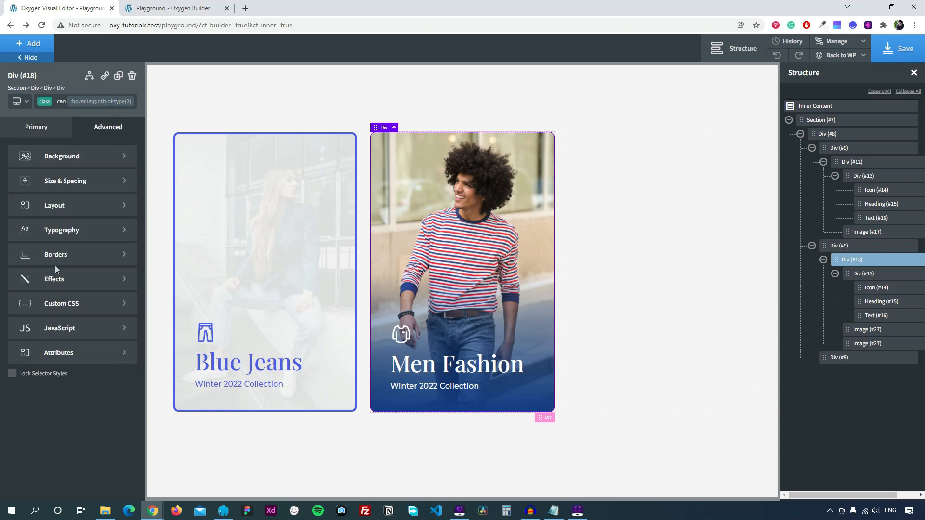
click(58, 282)
click(61, 205)
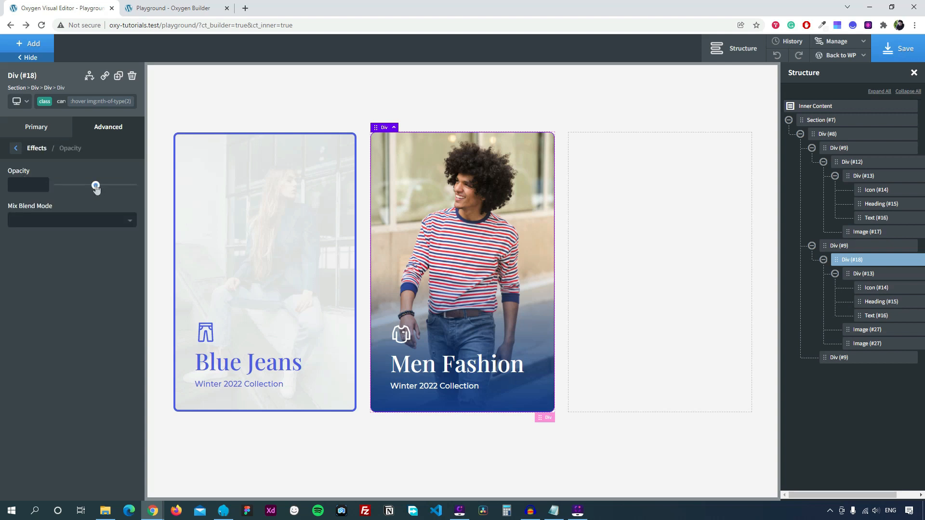
drag(96, 188, 133, 186)
click(18, 150)
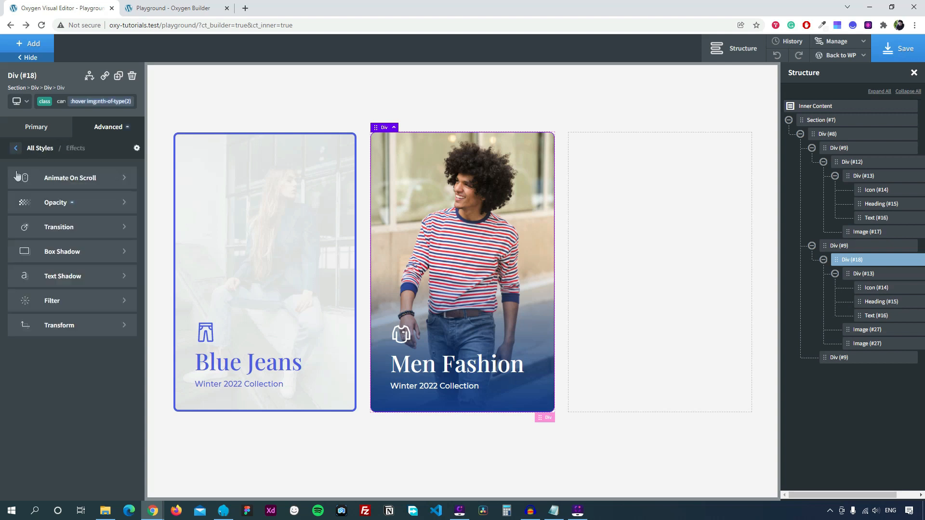
Add a scale transform with Scale X 1 to the hover state, save, and view the live page.
click(70, 324)
click(68, 174)
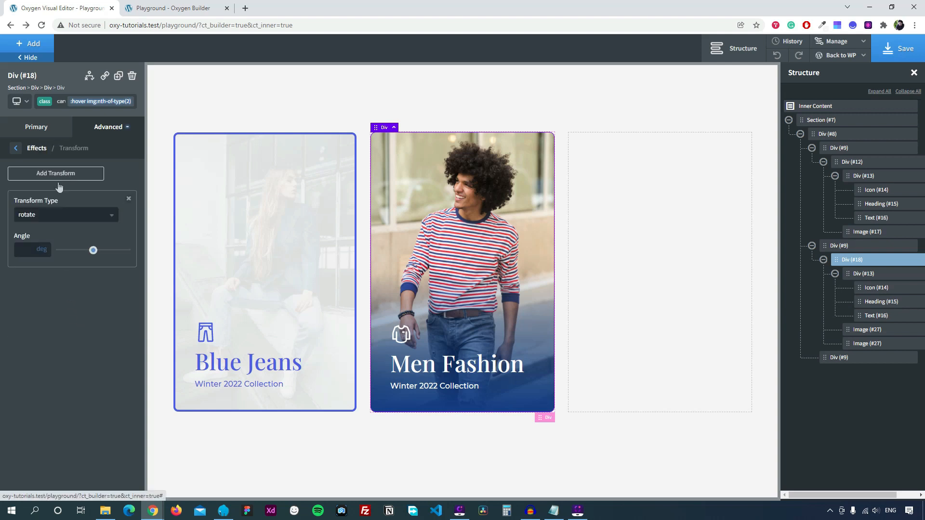
click(50, 217)
click(51, 327)
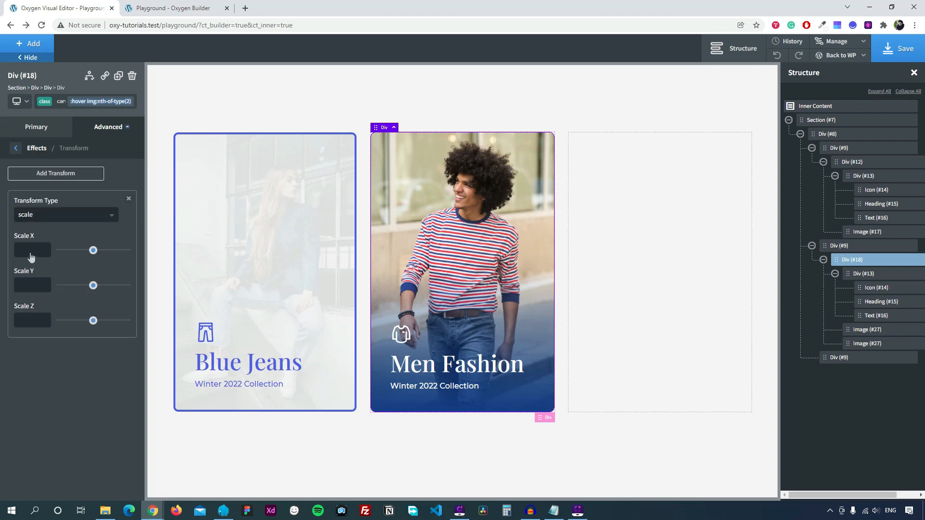
click(31, 250)
text(11)
click(879, 54)
click(163, 8)
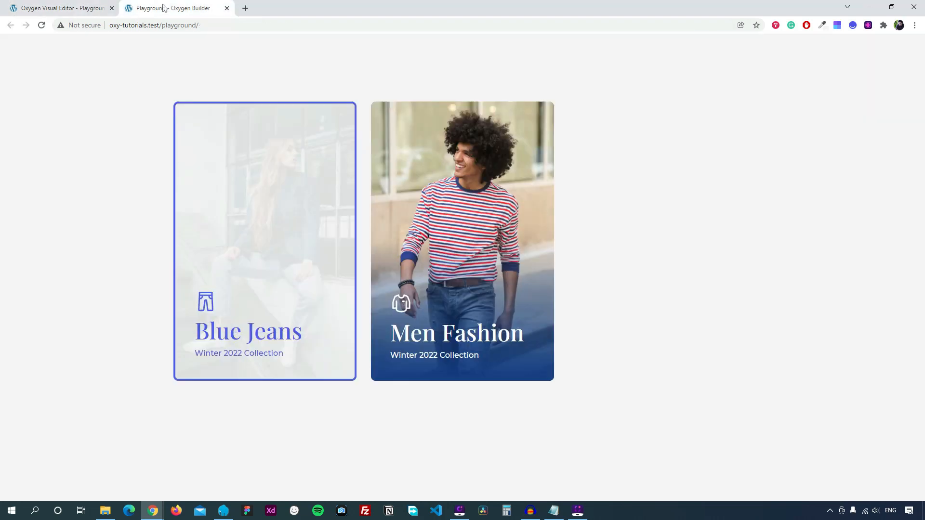
Reload the live page to confirm the Men Fashion photo swap on hover, then return to the editor.
click(42, 25)
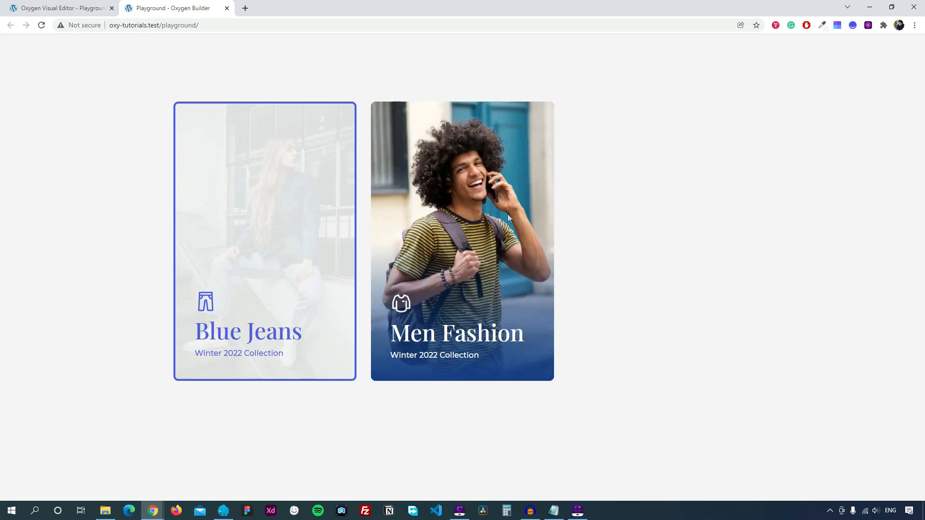
click(82, 5)
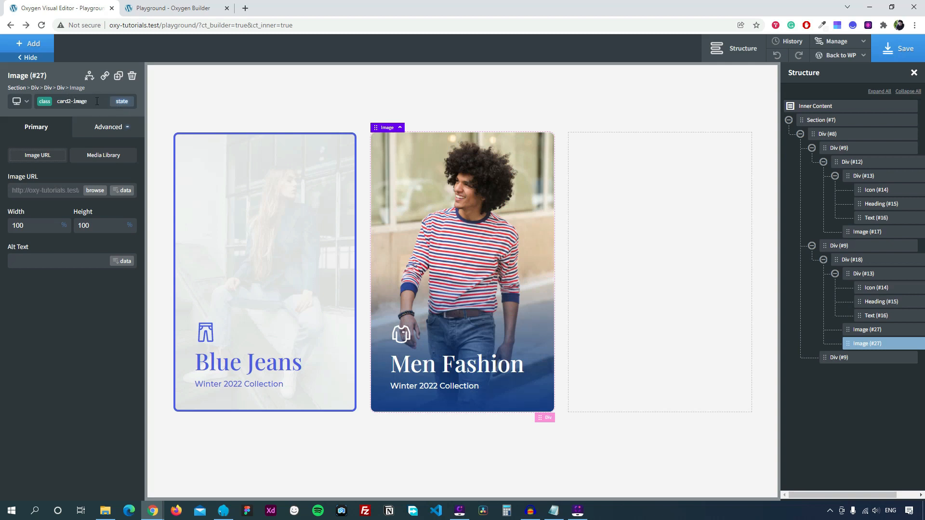
Give the card2-image class a 0.4-second transition, save, and reload the live playground page.
click(106, 128)
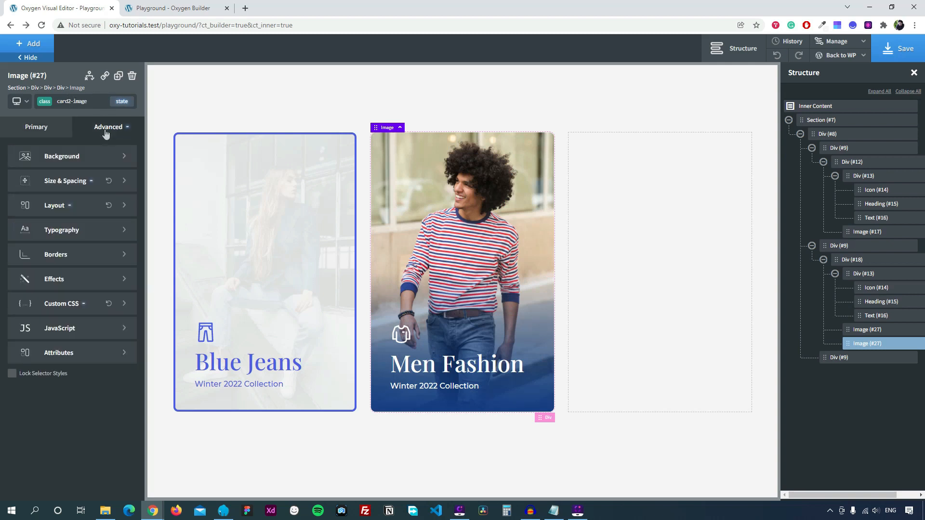
click(68, 279)
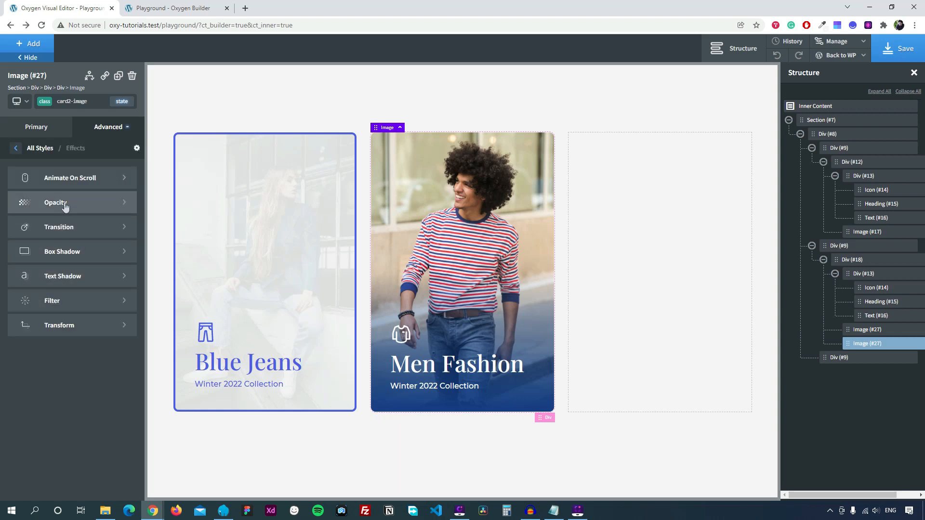
click(67, 226)
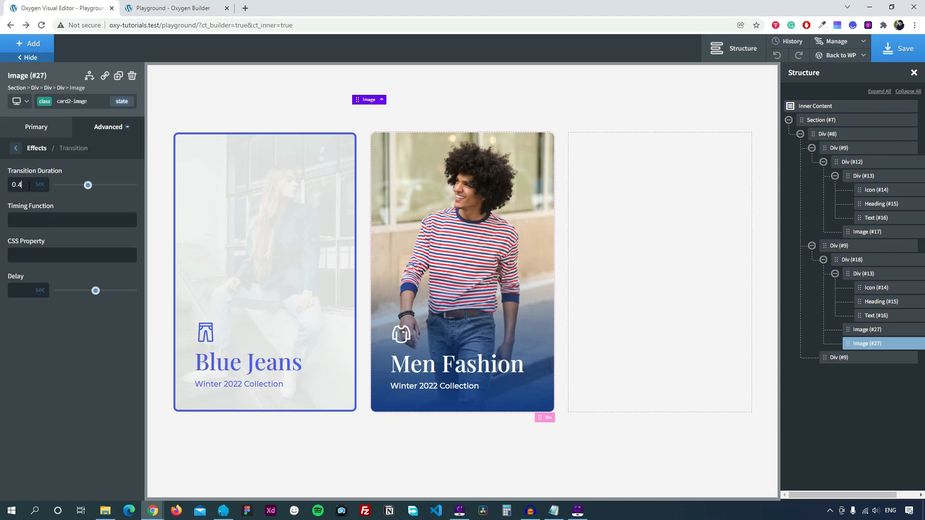
click(895, 58)
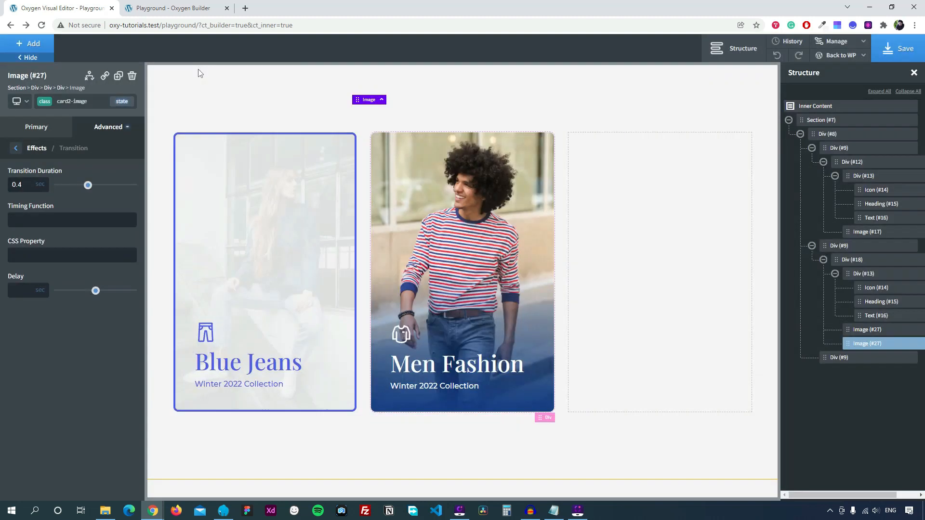
click(181, 5)
click(41, 25)
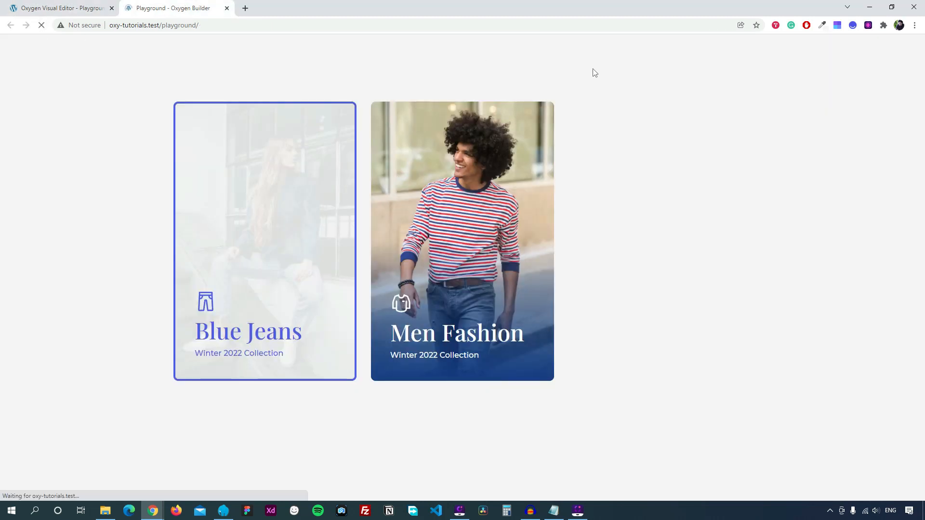
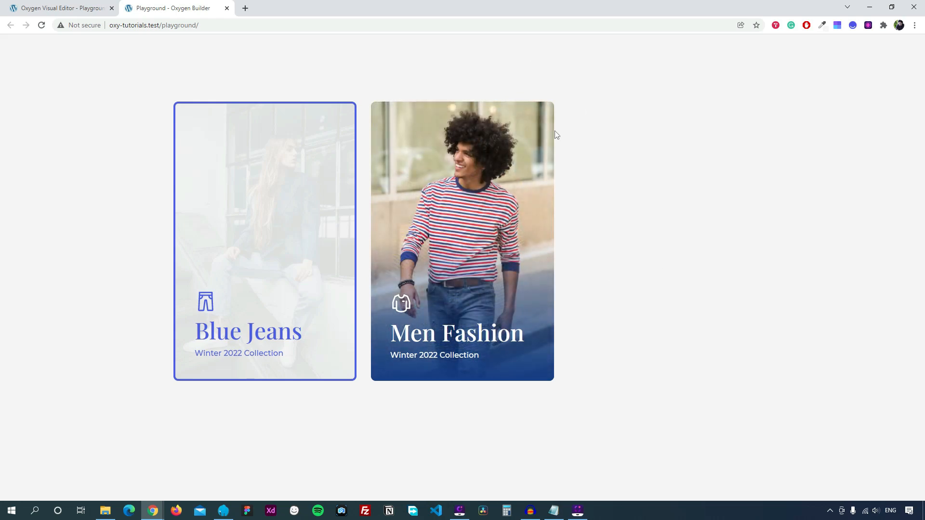
Return to the builder and select the second card's container Div (#18).
click(60, 9)
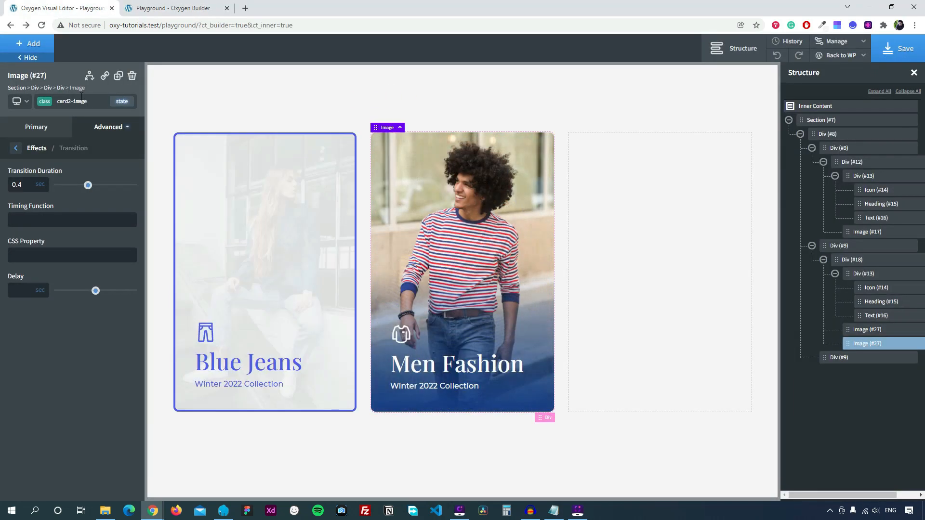
click(61, 88)
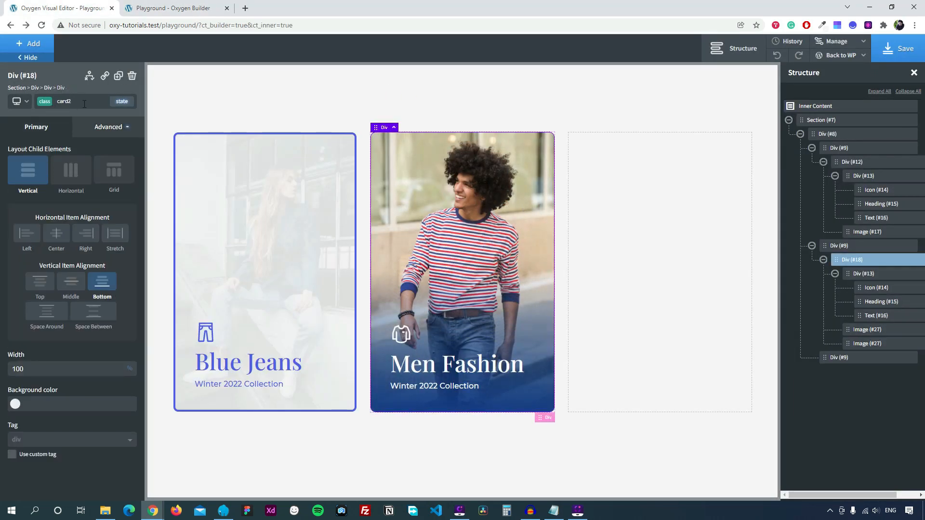
Create a custom ':hover img' state on the card2 class.
click(126, 102)
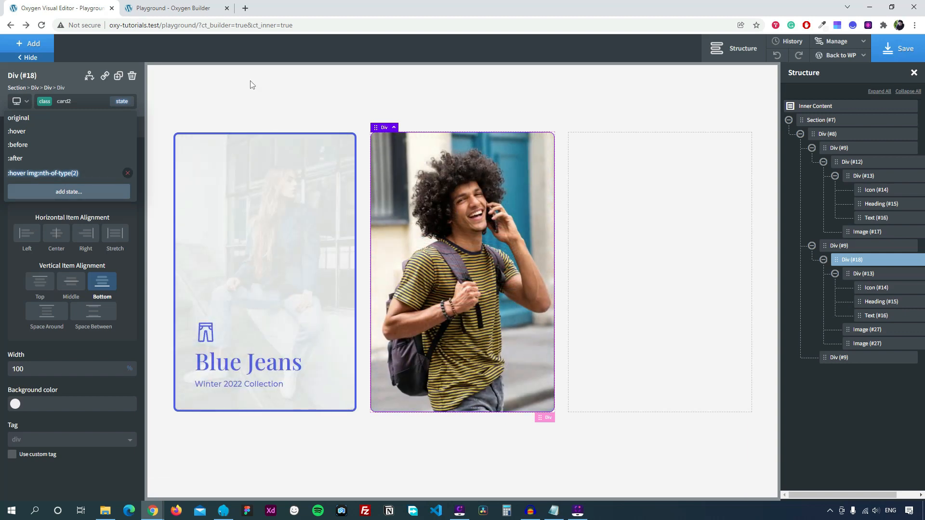
click(67, 193)
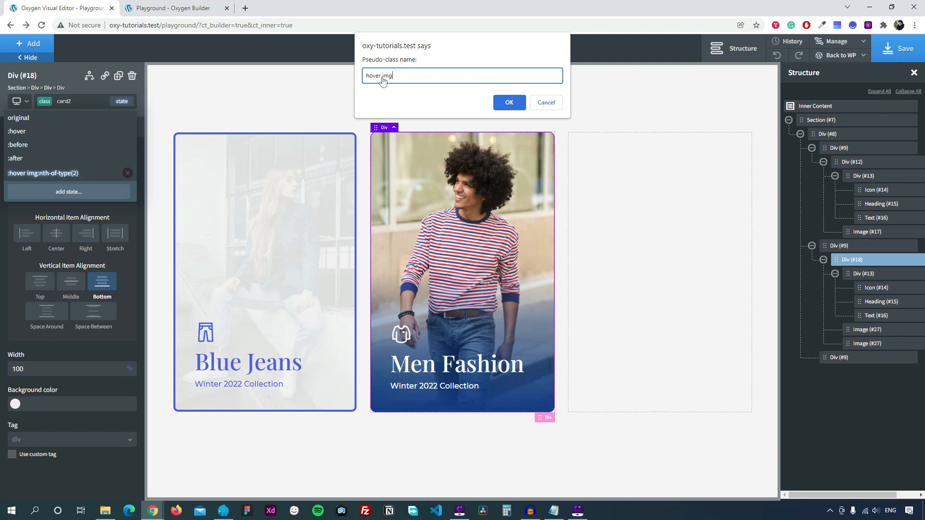
drag(395, 76, 364, 77)
click(436, 81)
click(510, 104)
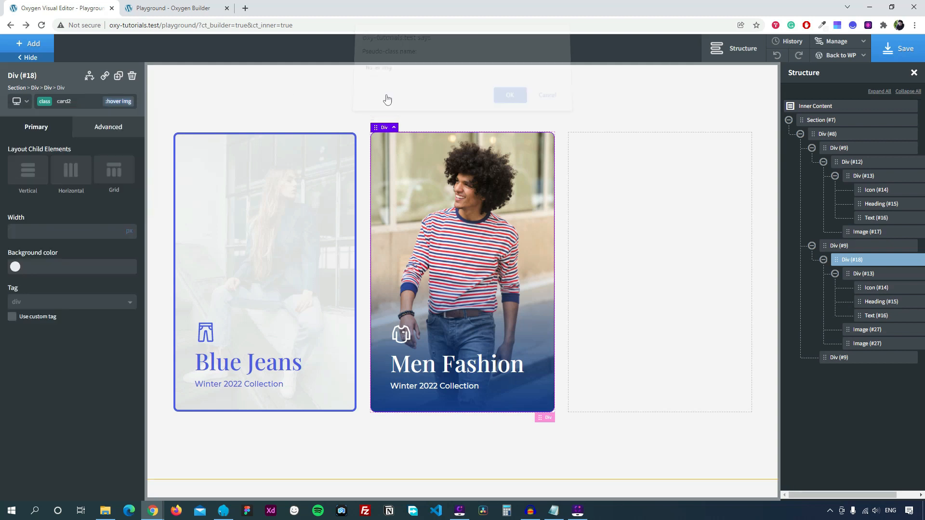
Set the hovered image's opacity to 0.
click(110, 132)
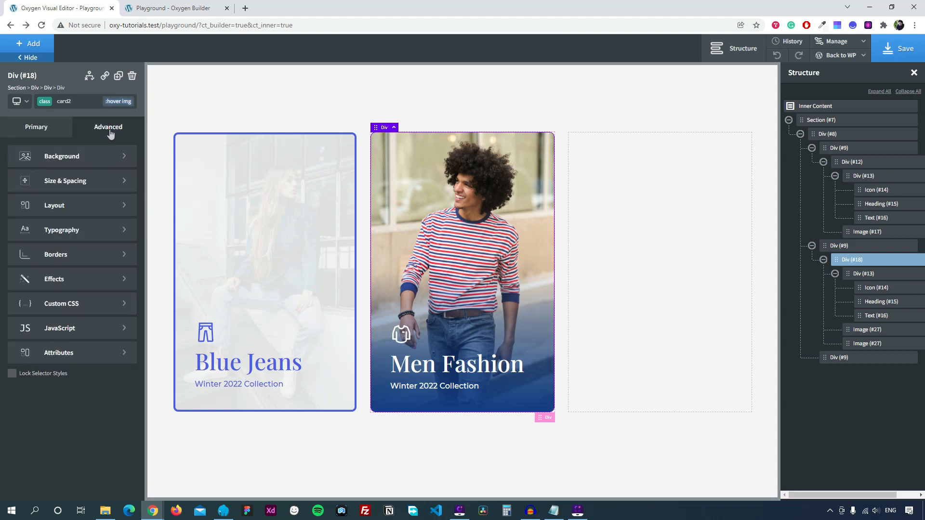
click(60, 282)
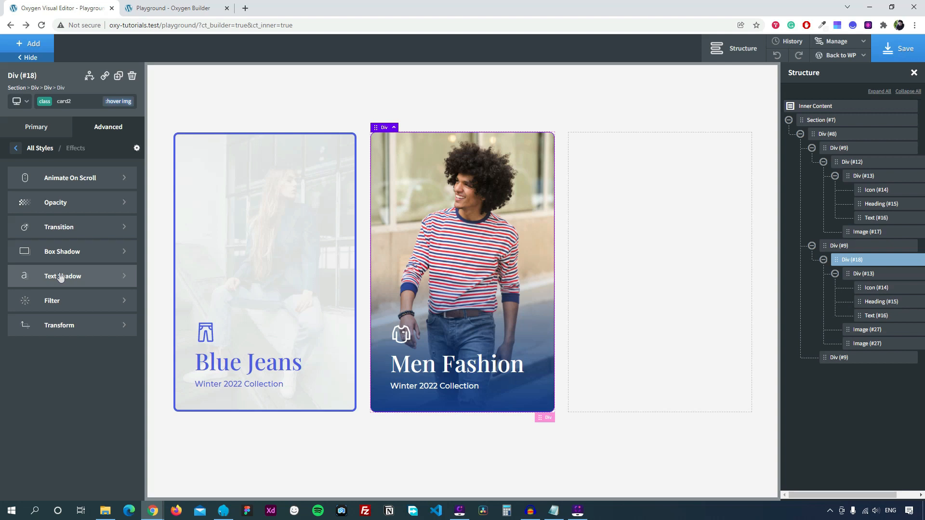
click(52, 212)
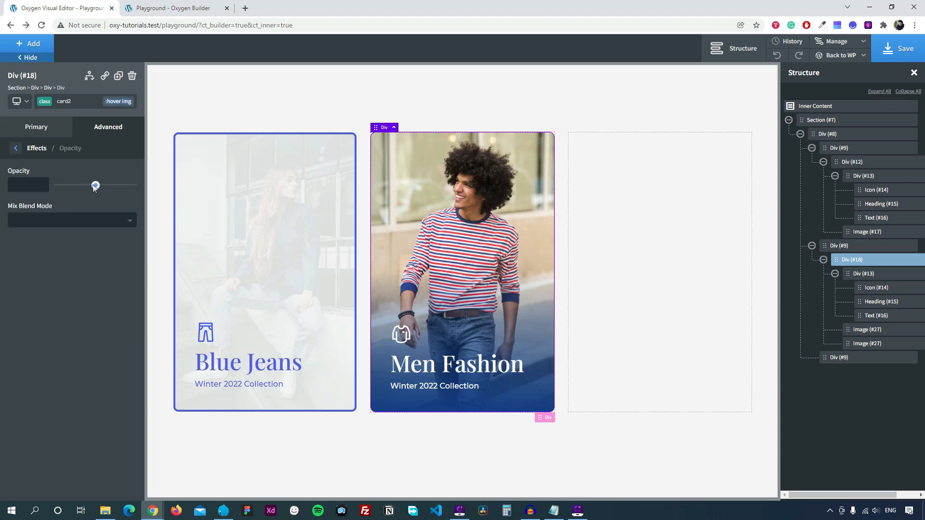
drag(97, 187, 53, 193)
click(15, 147)
Add a scale transform of 1.2 on X and Y, save, and view the live page.
click(58, 326)
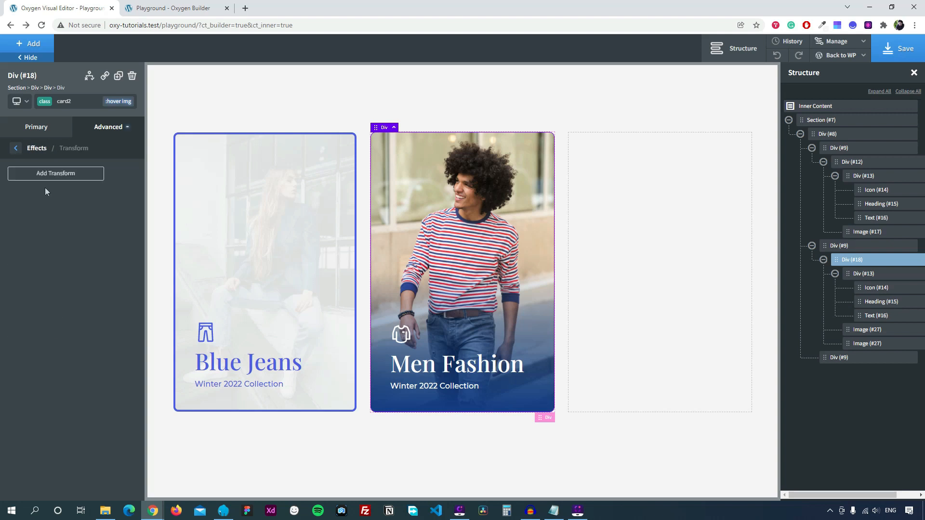
click(46, 174)
click(29, 325)
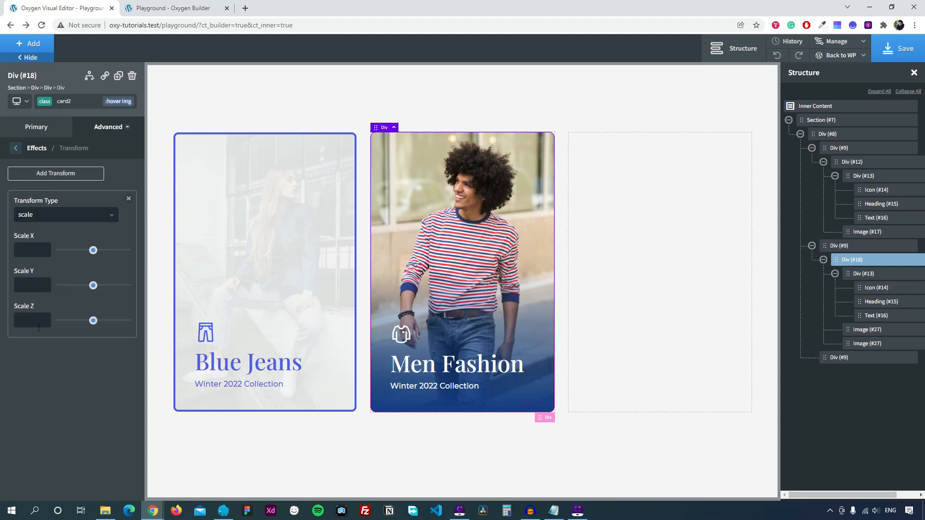
click(37, 248)
text(1.2)
click(34, 287)
text(1.2)
click(903, 59)
key(ctrl+Tab)
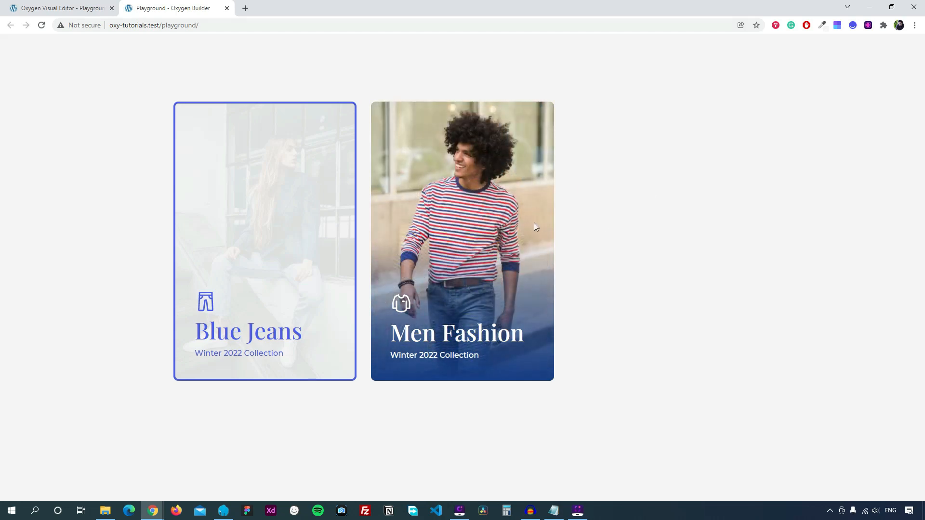
Reload the live Playground page to check the second card's hover effect.
click(41, 25)
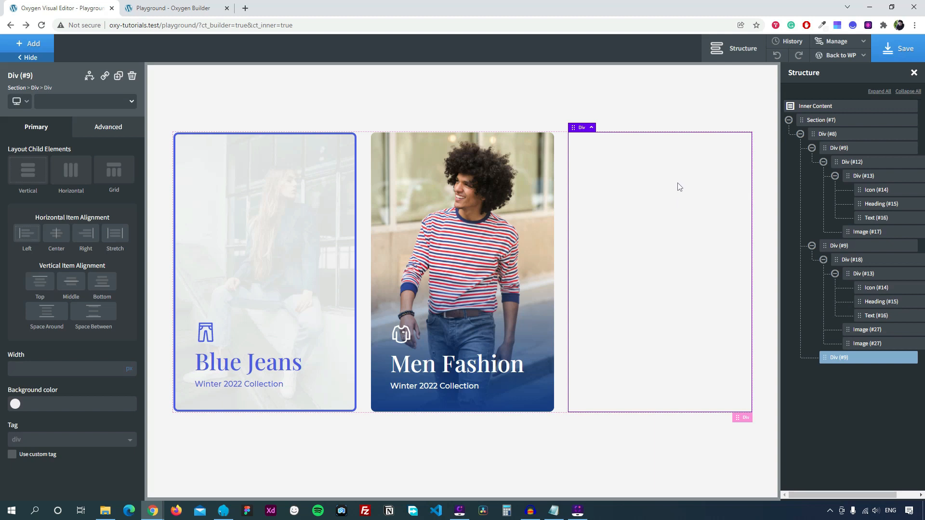
Add a new div in the third column with the class card3.
click(34, 46)
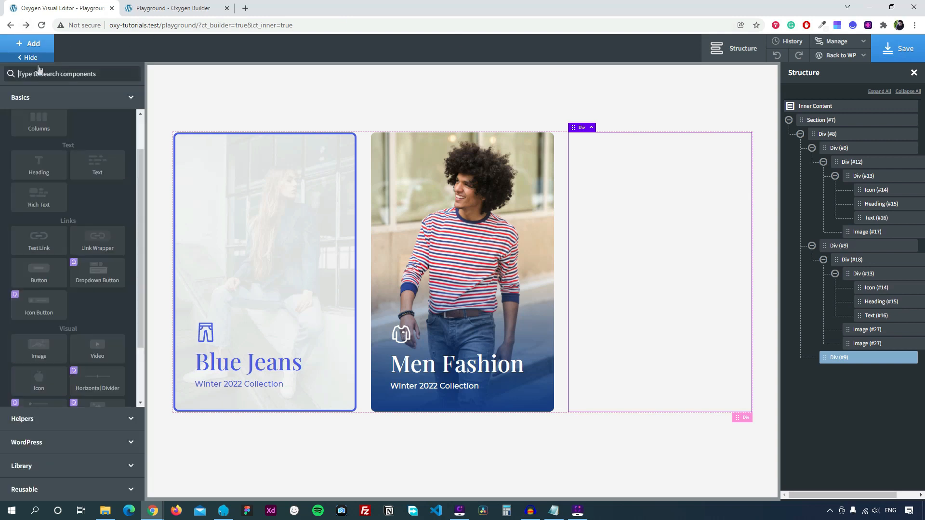
scroll(85, 146, up, 3)
click(97, 133)
click(94, 107)
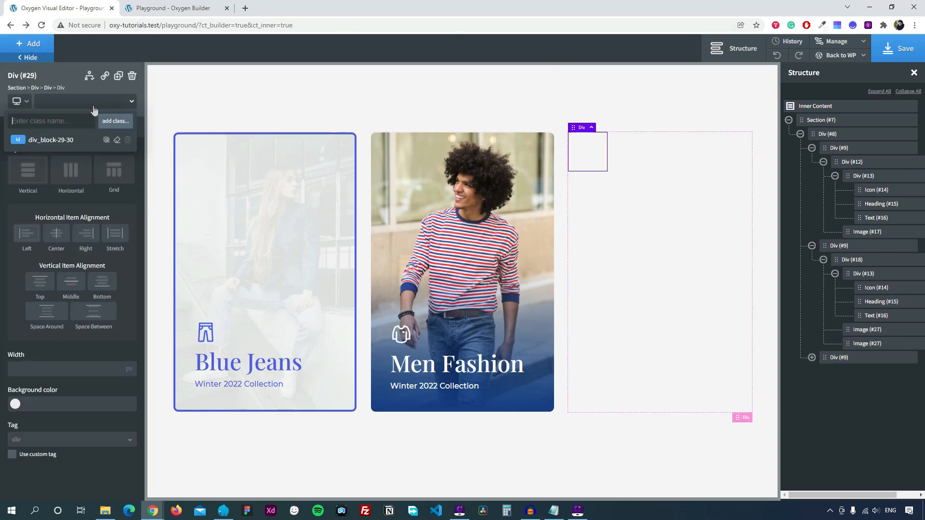
text(card3)
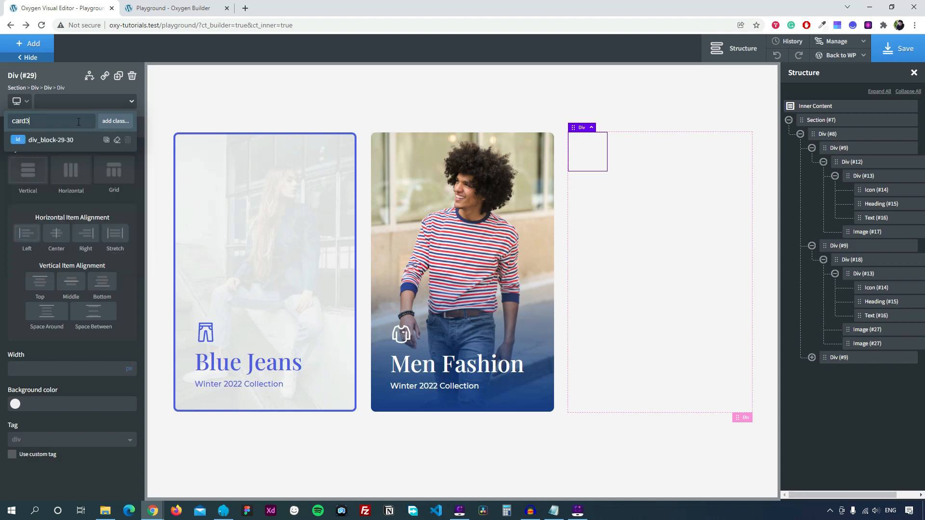
click(115, 121)
Set card3's width and height to 100%.
click(104, 129)
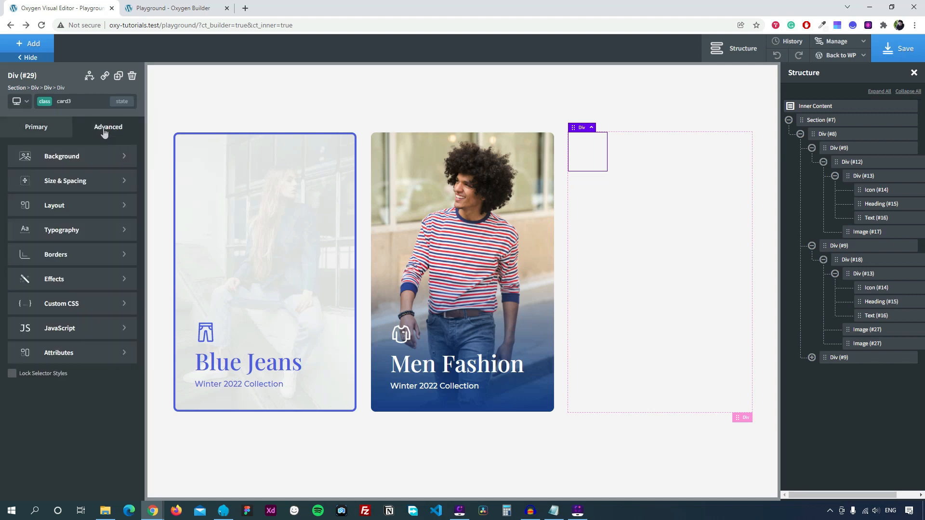
click(73, 180)
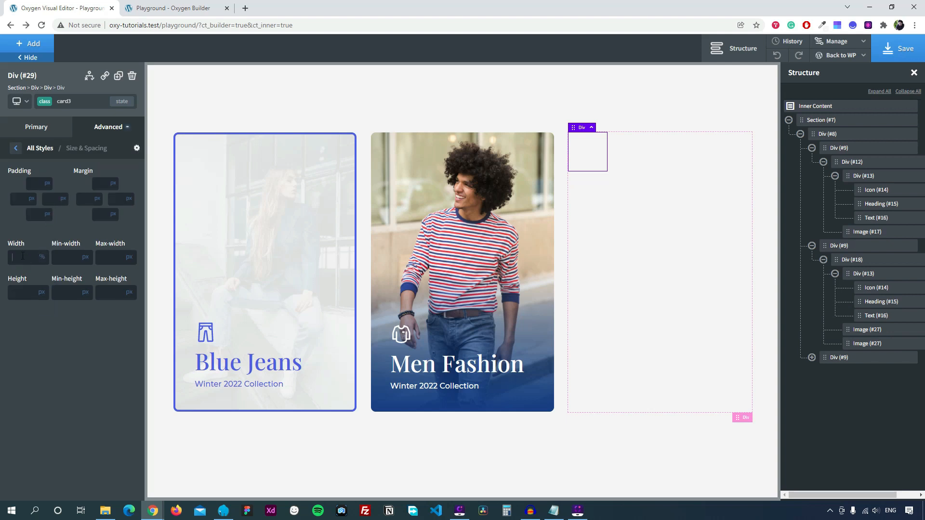
click(23, 255)
text(100)
click(42, 293)
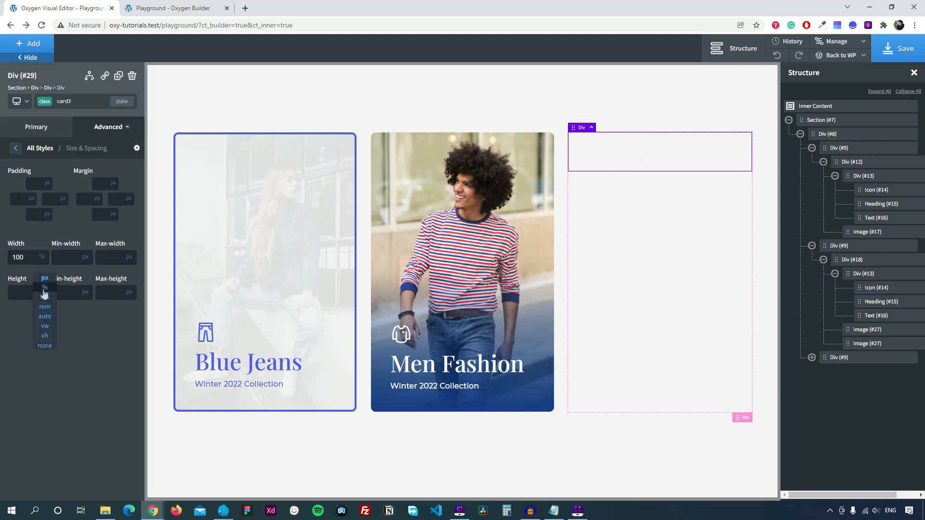
click(44, 292)
text(100)
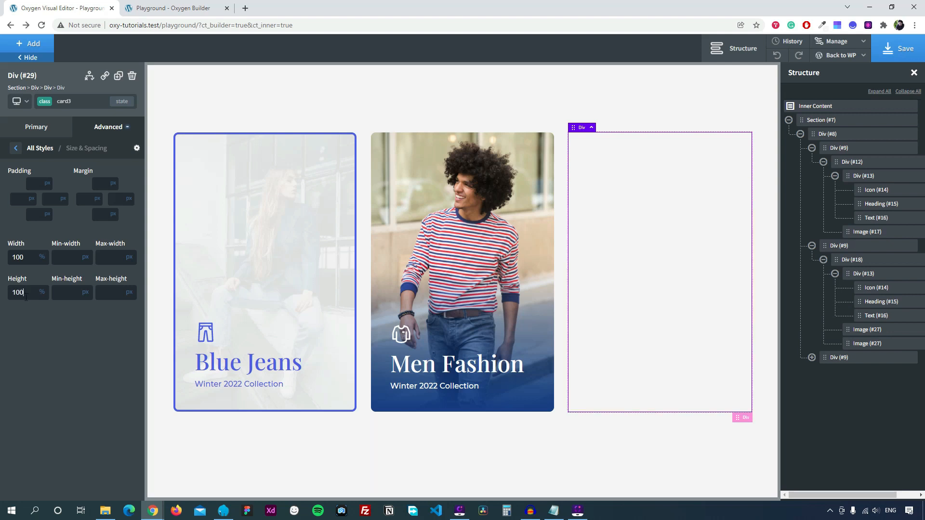
Set card3's position to relative.
click(15, 150)
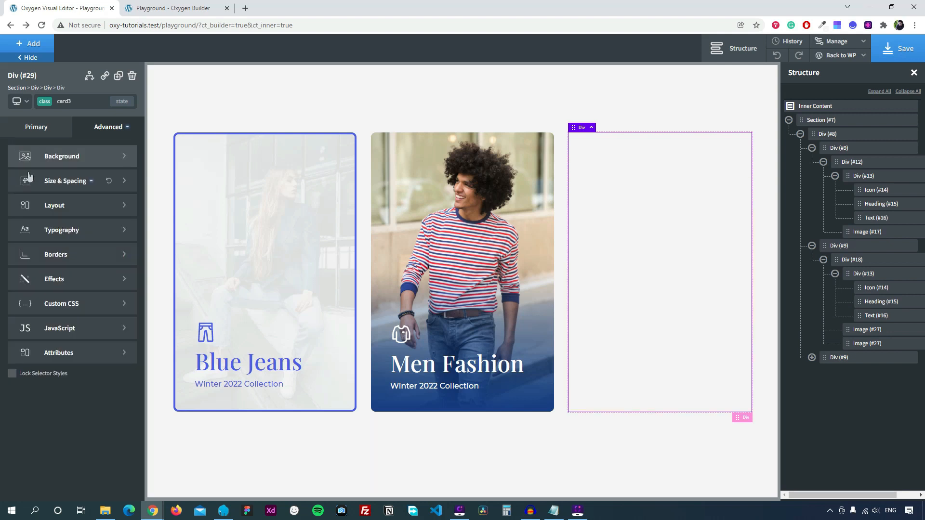
click(49, 202)
scroll(55, 413, down, 1)
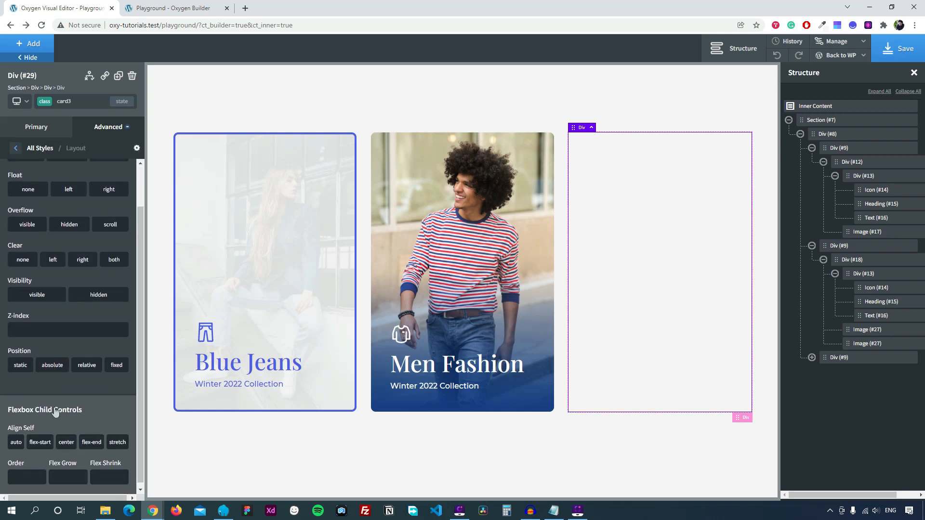
click(85, 370)
scroll(74, 351, up, 1)
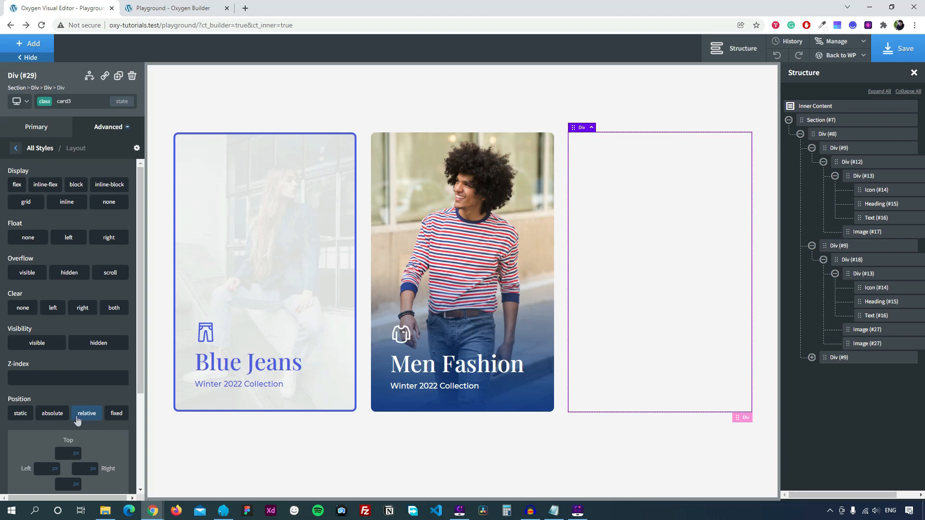
click(17, 148)
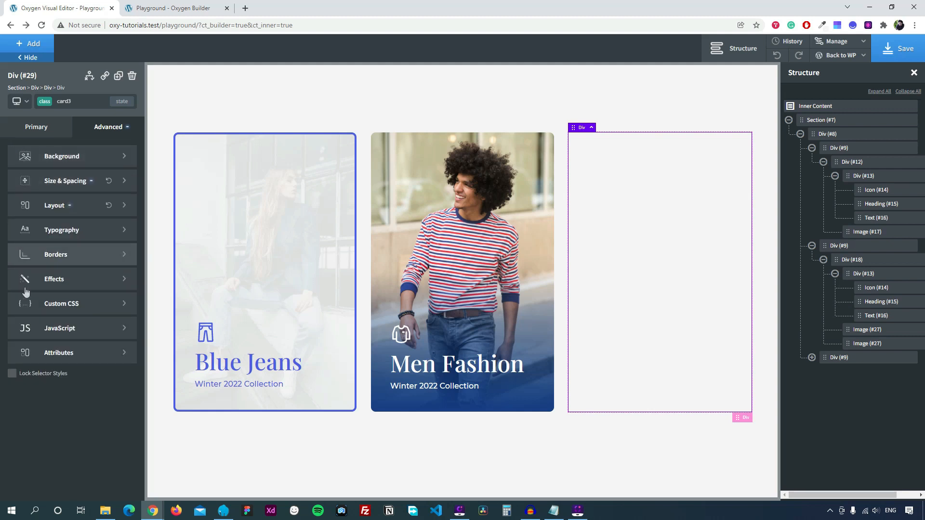
click(77, 306)
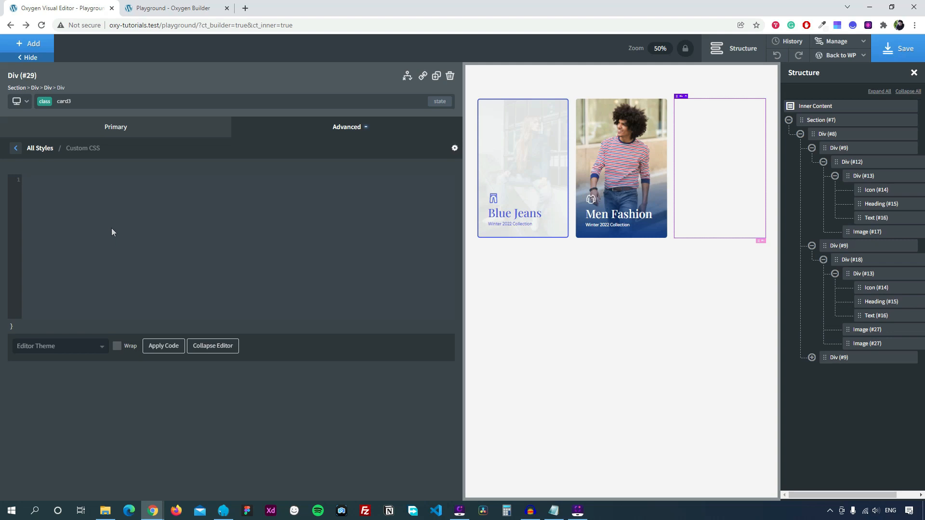
Add 'perspective: 1000' to card3's custom CSS and apply it.
text(pe)
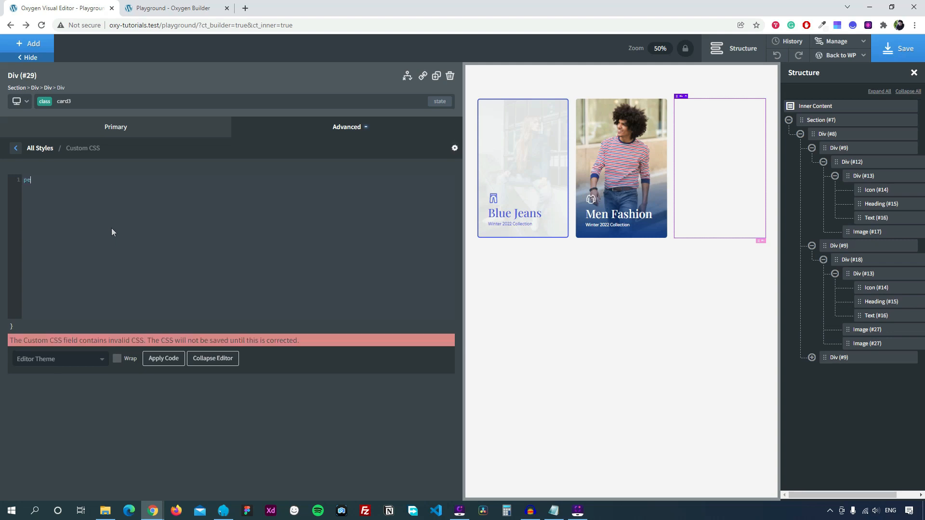
text(rspective:)
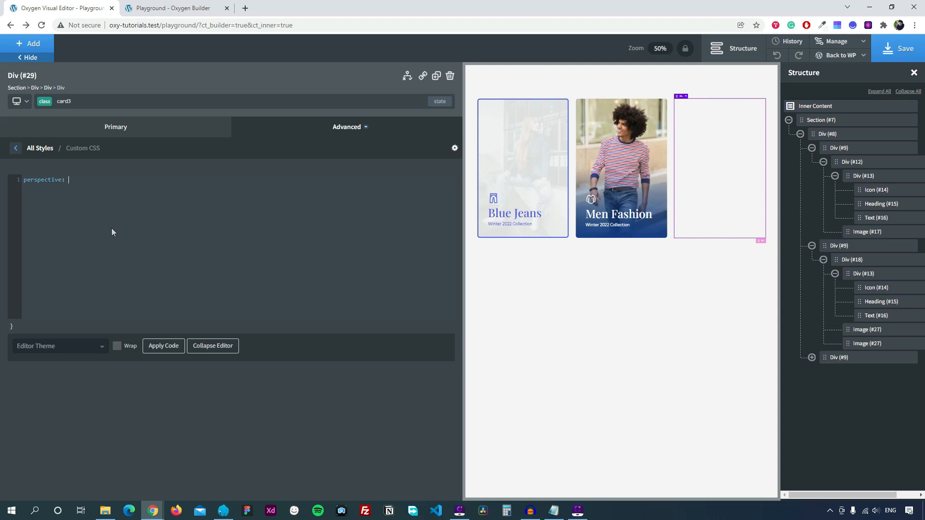
text( 1000px;)
click(15, 150)
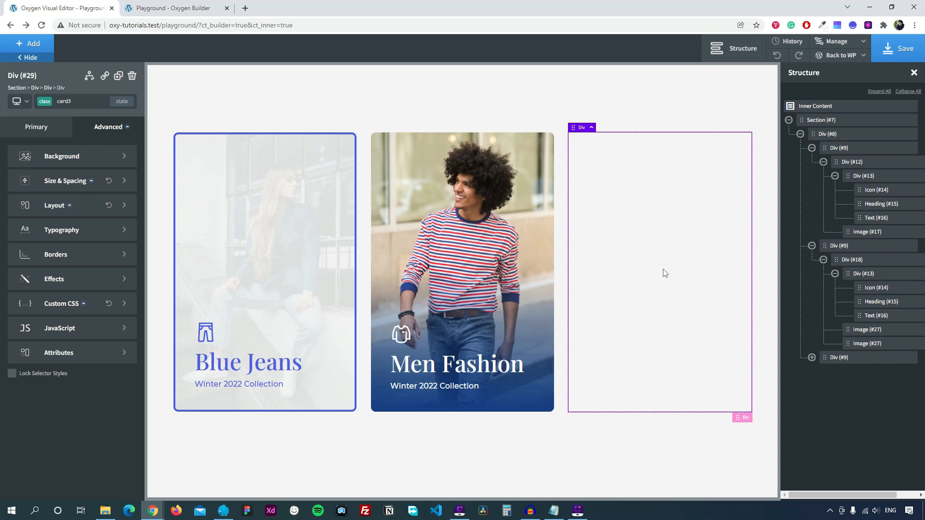
Add a new div inside card3 with the class card3-cover.
key(ctrl+a)
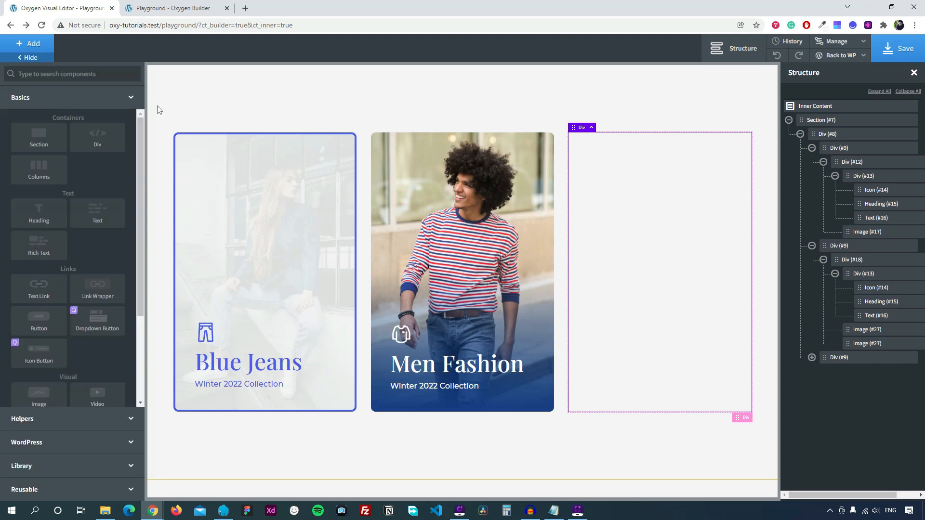
click(82, 142)
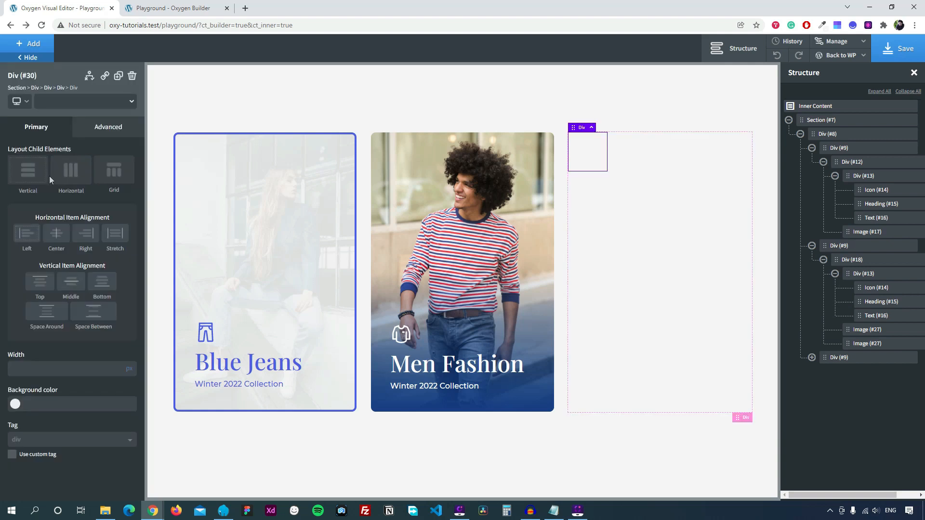
click(83, 102)
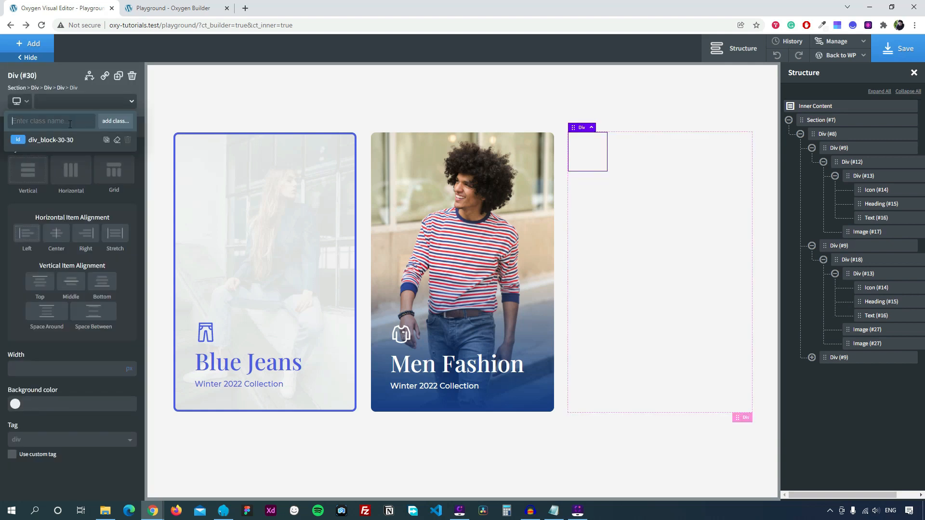
text(car)
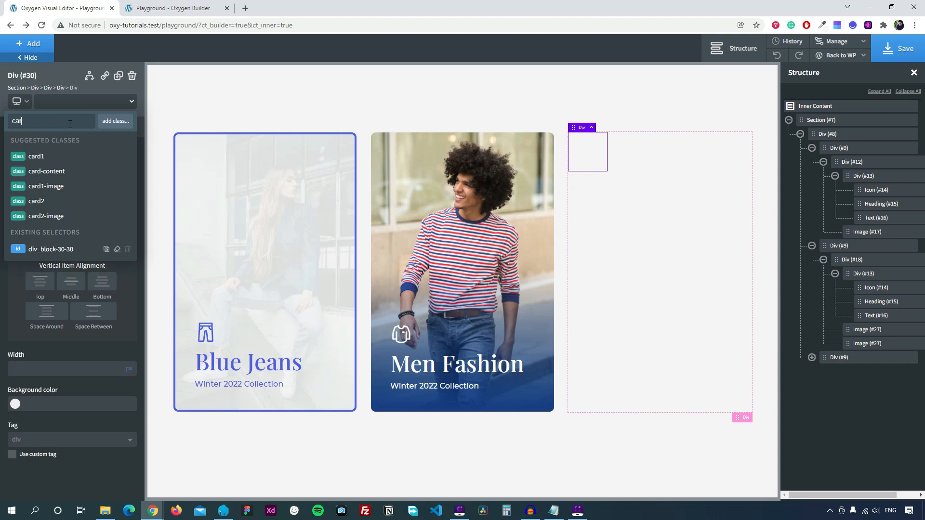
text(d3-c)
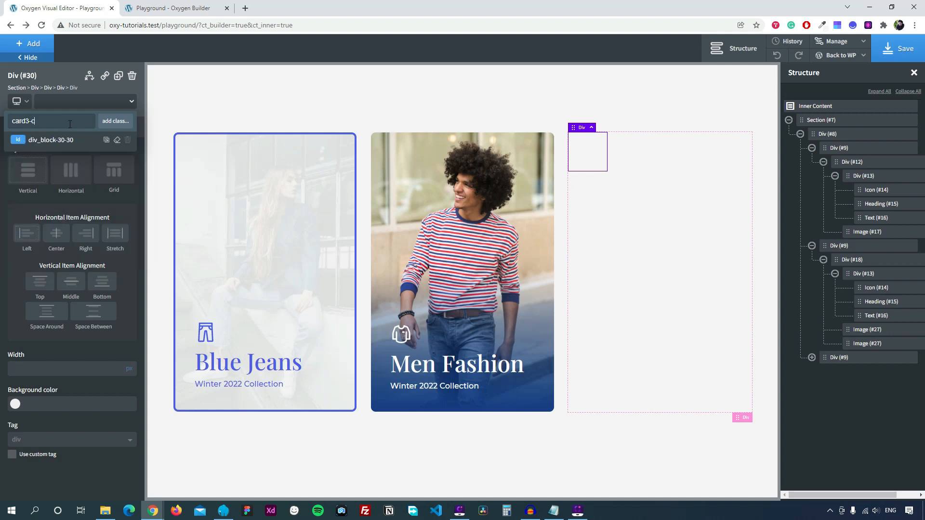
text(over)
click(108, 124)
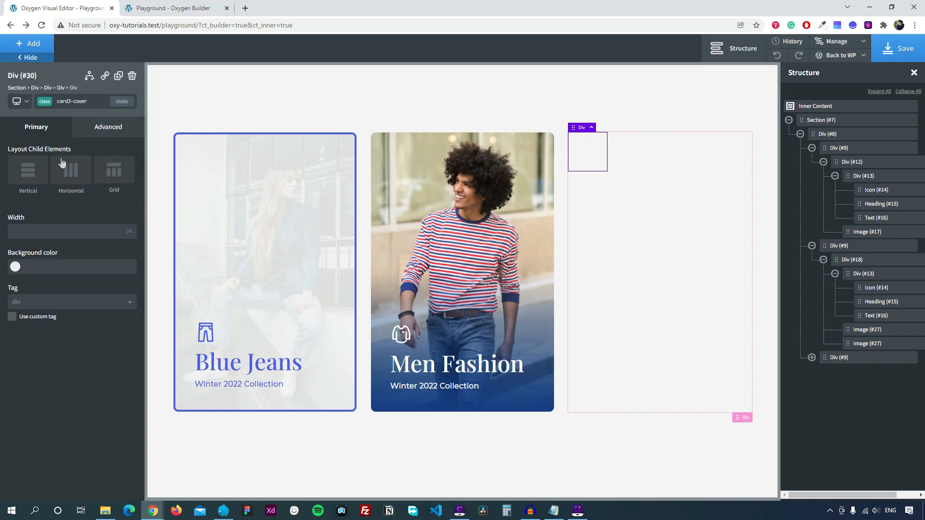
Position card3-cover absolutely with all offsets set to 0.
click(100, 135)
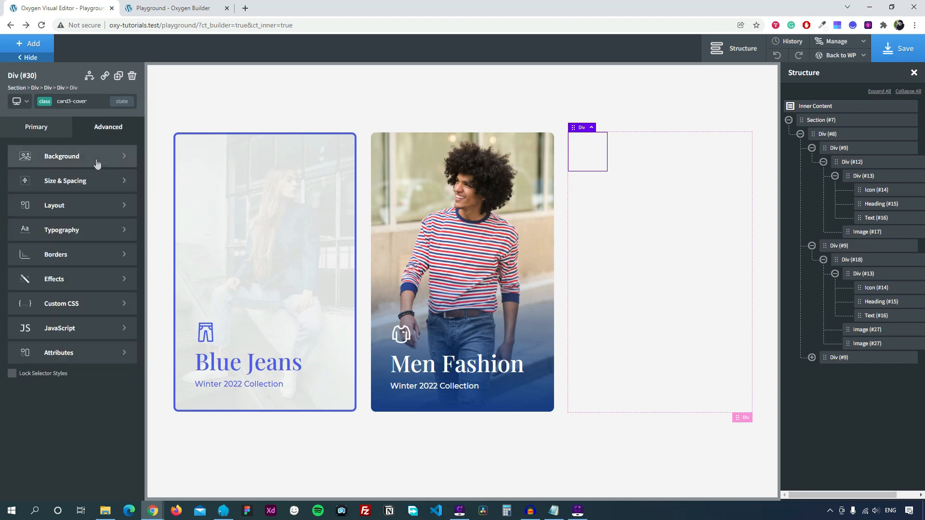
click(86, 209)
click(56, 413)
scroll(61, 424, down, 1)
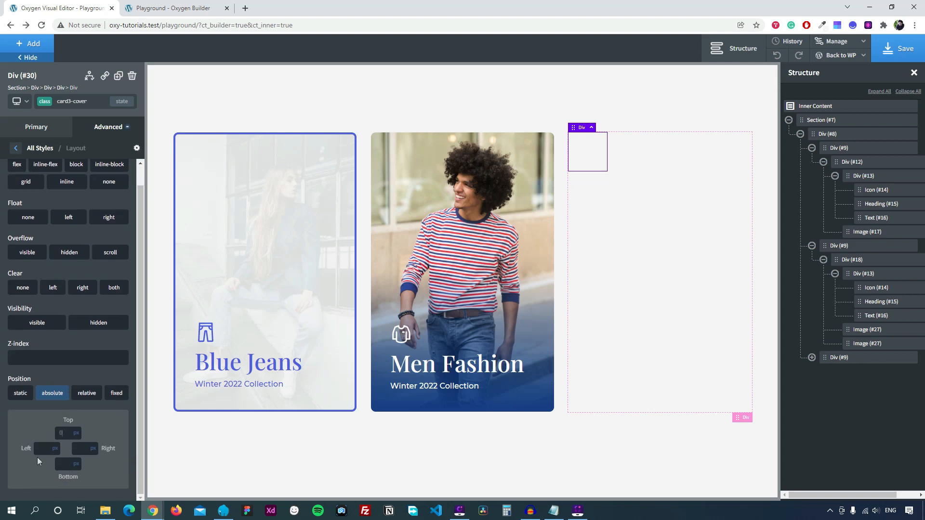
text(0)
click(85, 452)
text(0)
click(65, 463)
text(0)
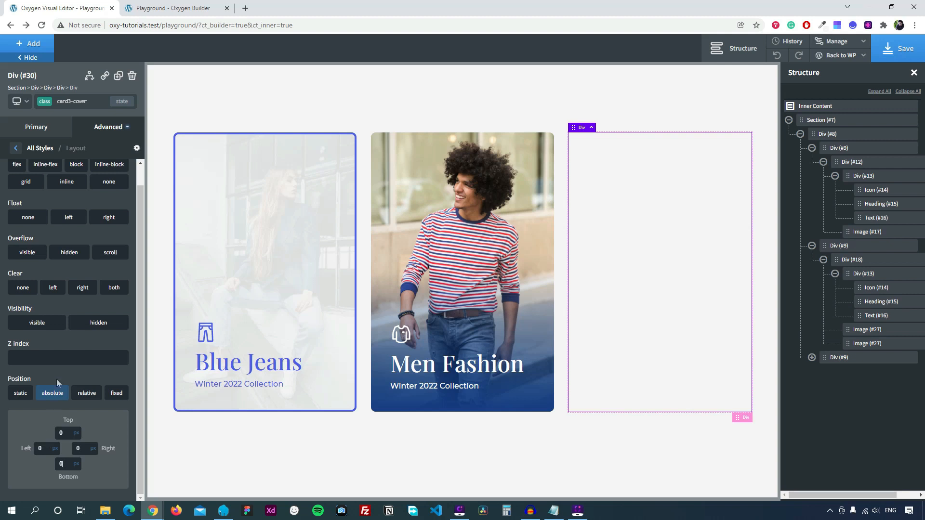
scroll(40, 209, up, 2)
click(16, 148)
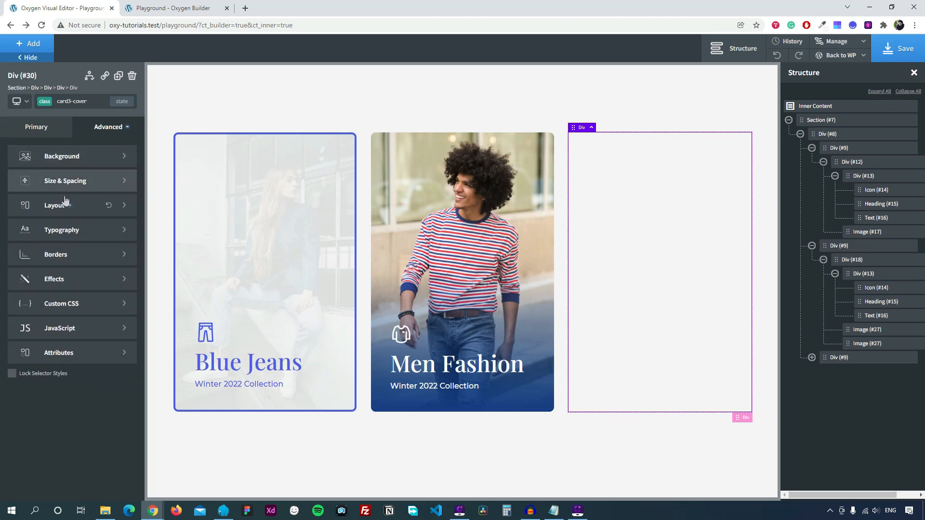
Give card3-cover white text and a 10px border radius.
click(67, 231)
click(37, 225)
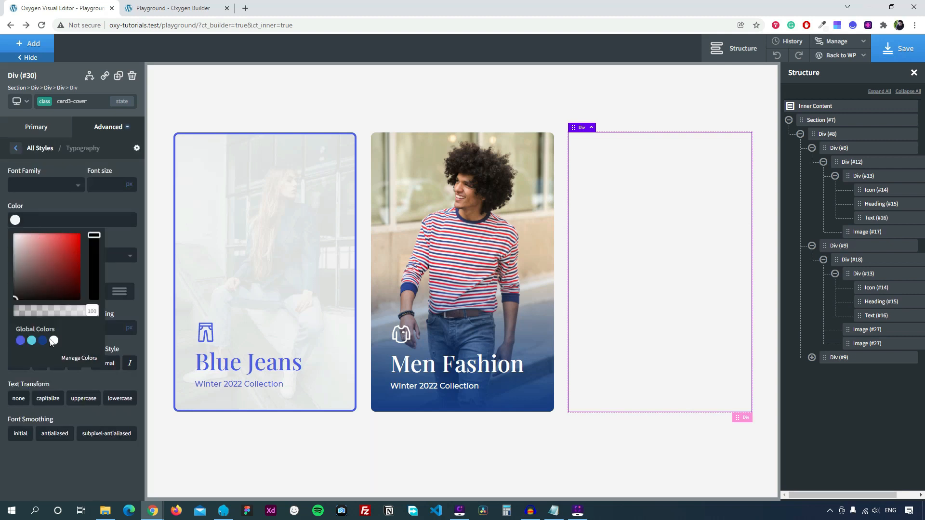
click(54, 341)
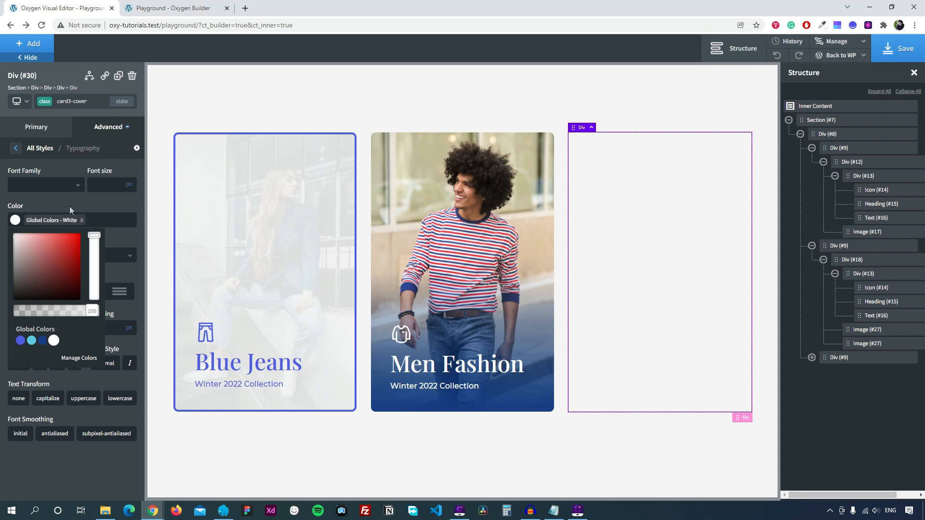
click(16, 148)
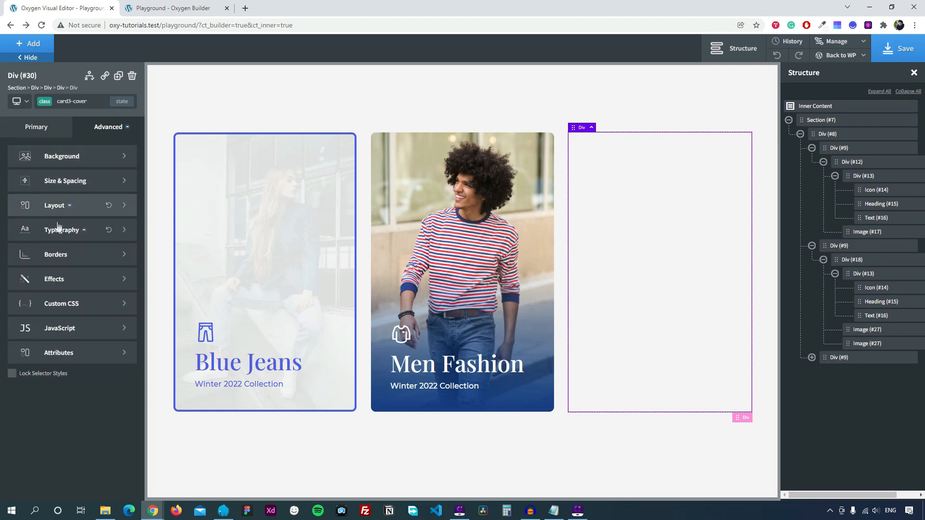
click(65, 256)
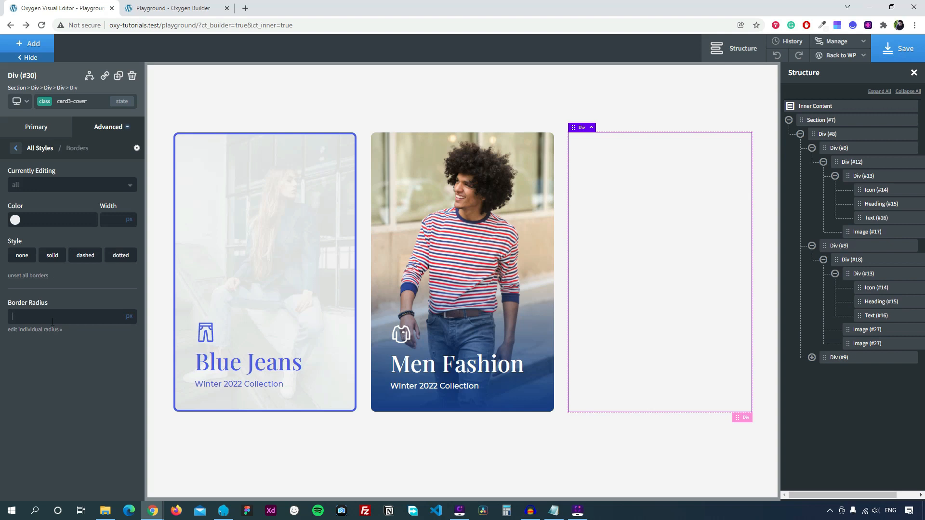
text(10)
click(14, 148)
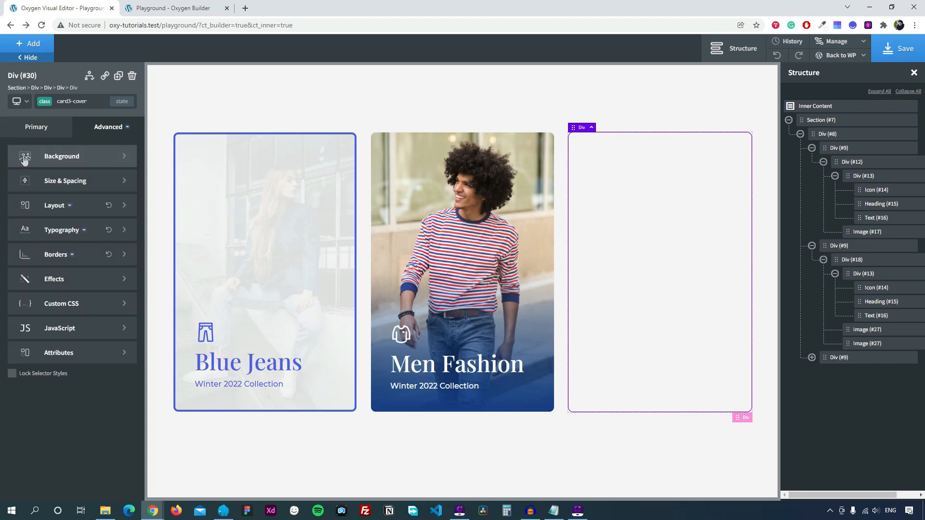
Set card3-cover's transition duration to 0.6 seconds.
click(73, 284)
click(61, 229)
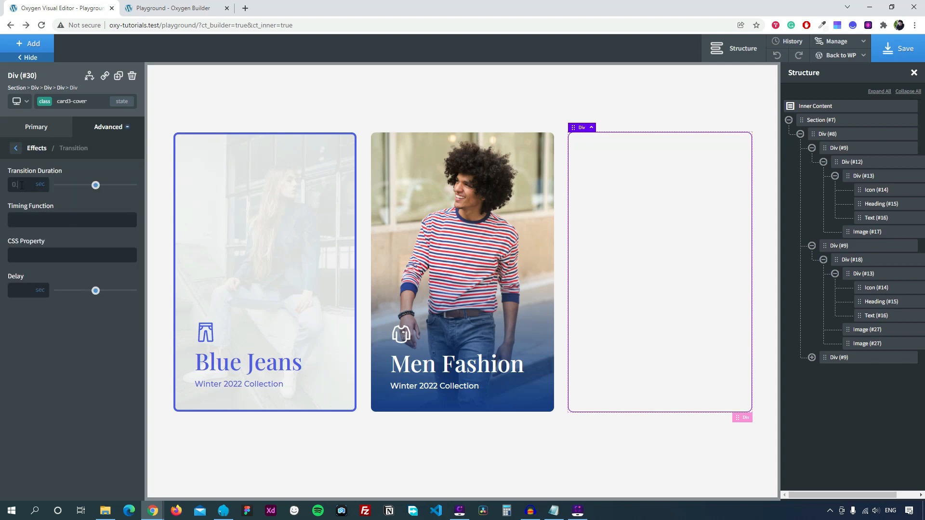
text(6)
click(17, 149)
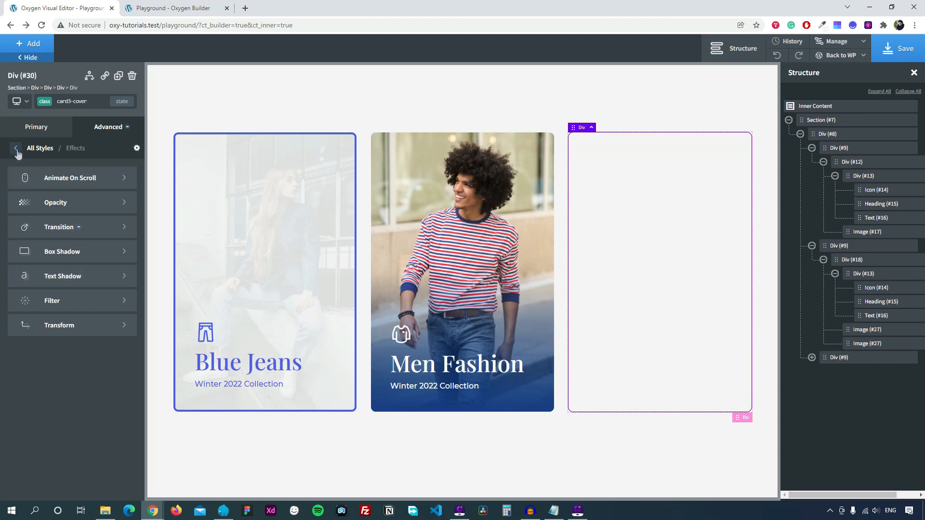
click(17, 150)
Add 'backface-visibility: hidden;' to card3-cover's custom CSS.
click(57, 306)
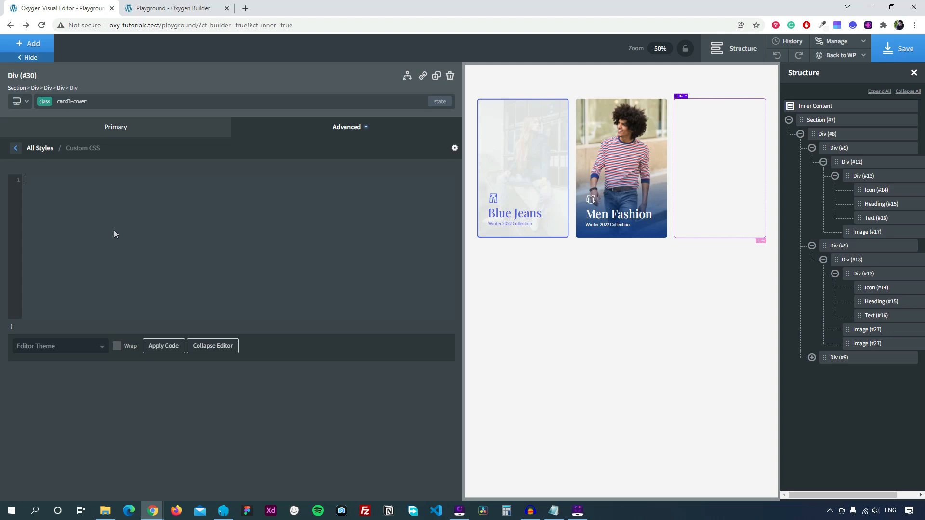
text(back)
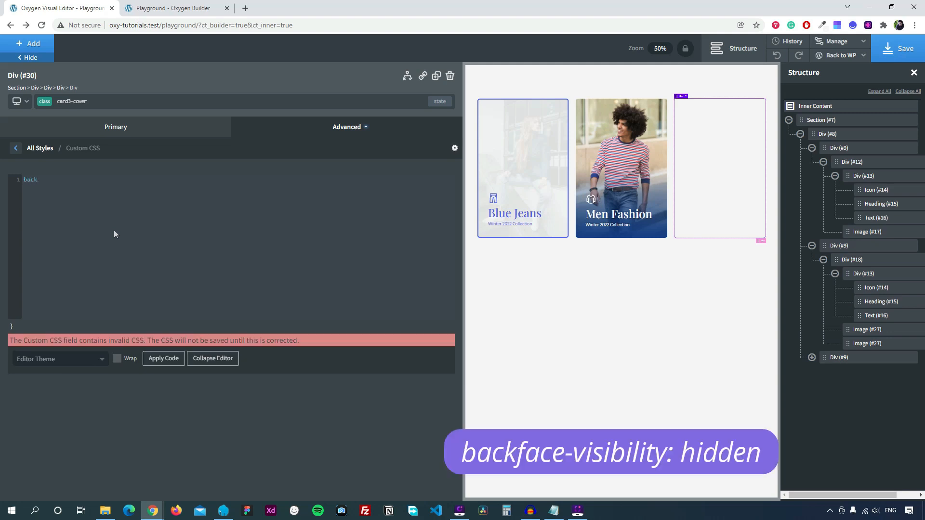
text(face-visibility: )
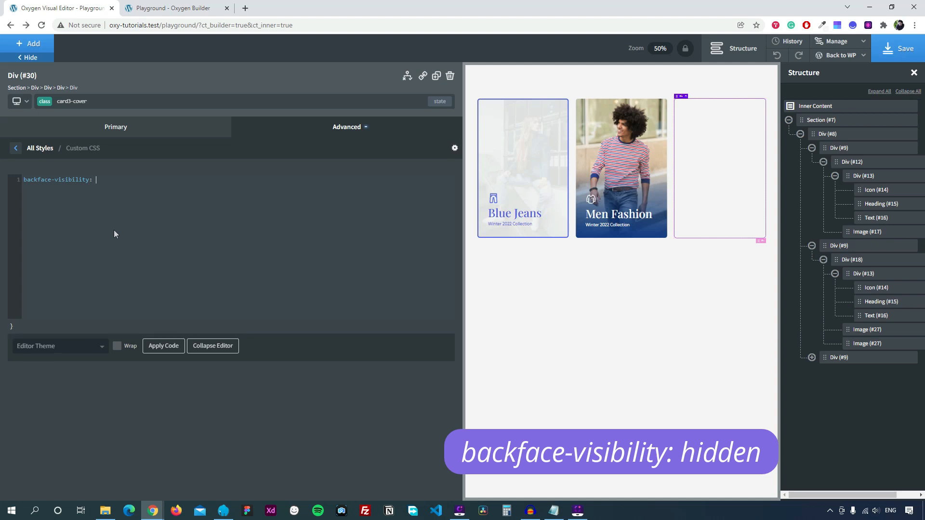
text(hidden;)
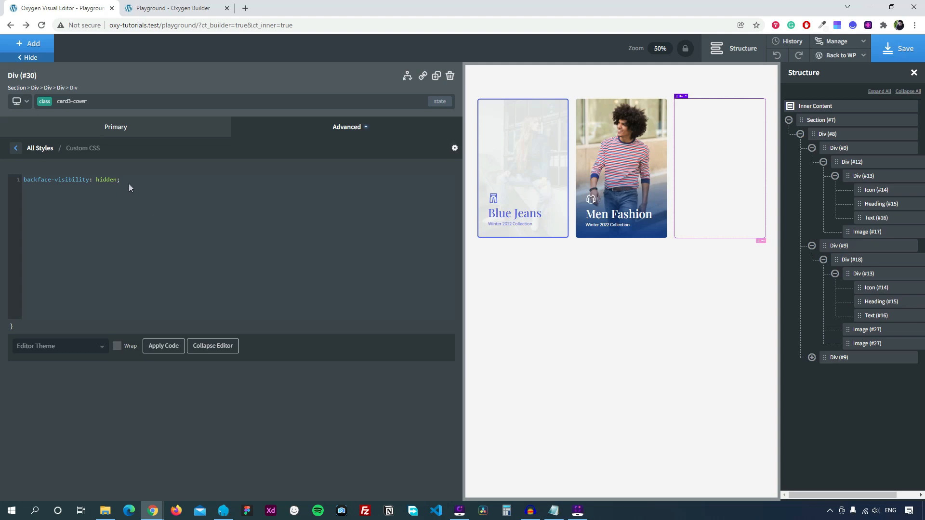
drag(120, 181, 37, 181)
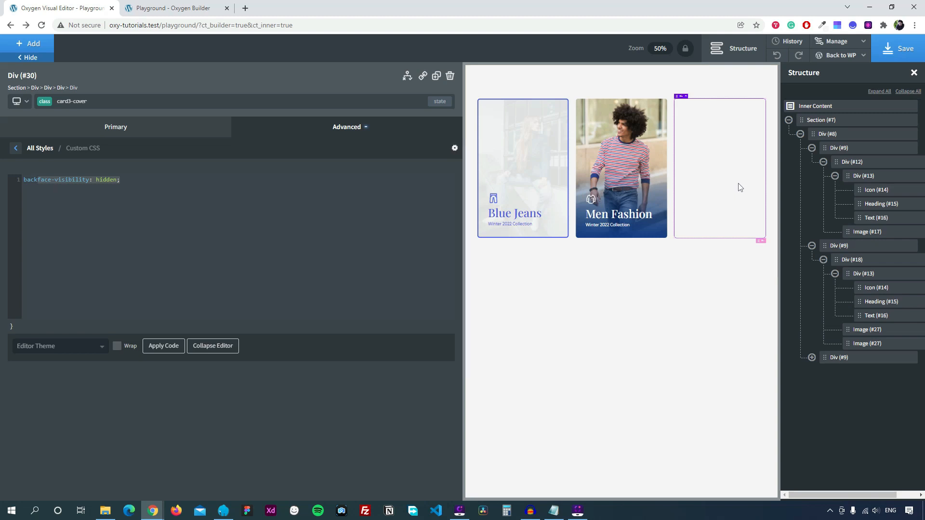
click(143, 186)
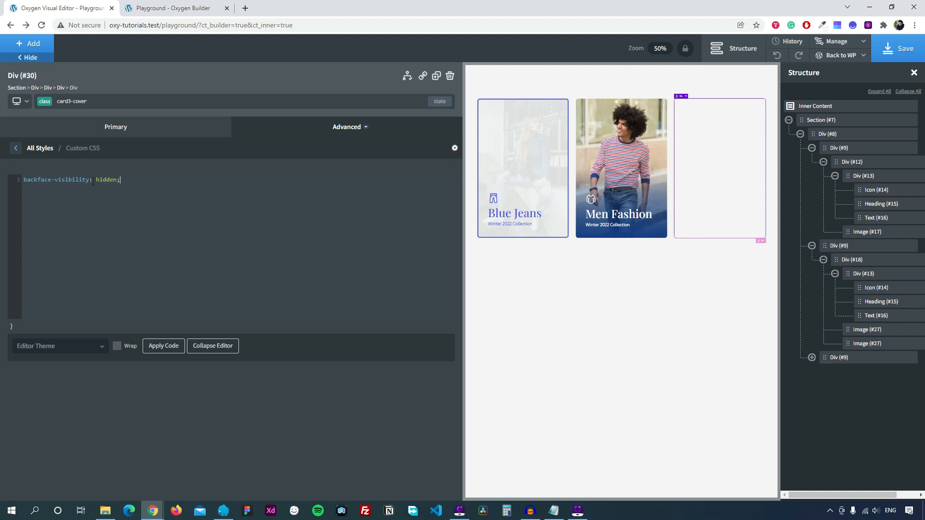
drag(93, 182, 24, 182)
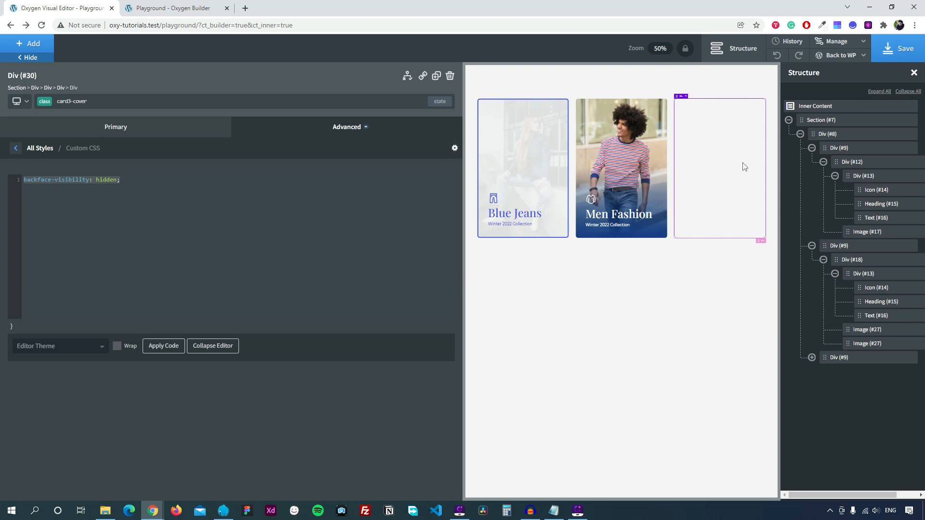
click(15, 149)
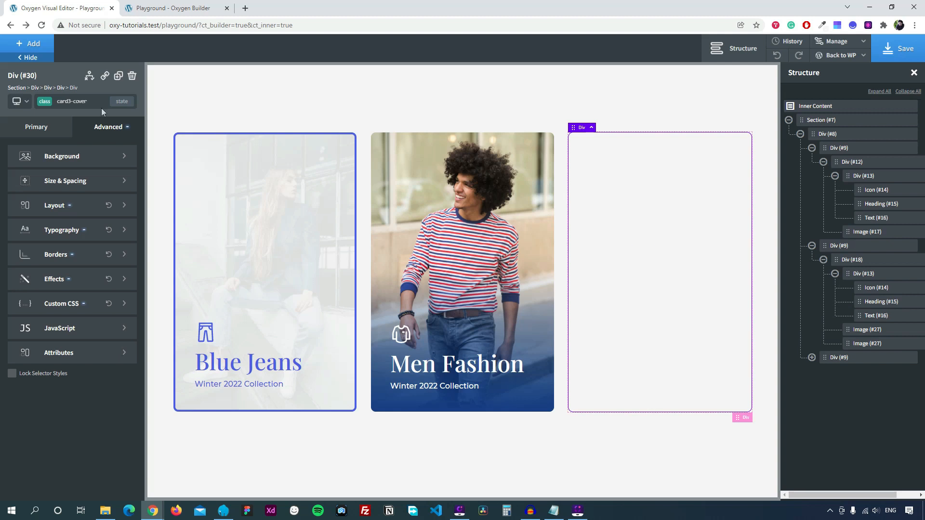
Apply the frontface class to the cover div alongside card3-cover.
click(68, 101)
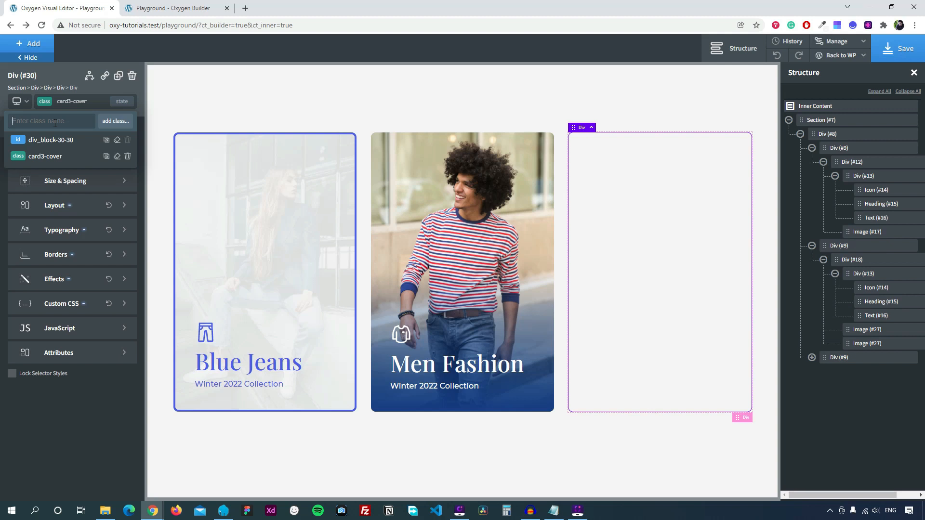
text(frontface)
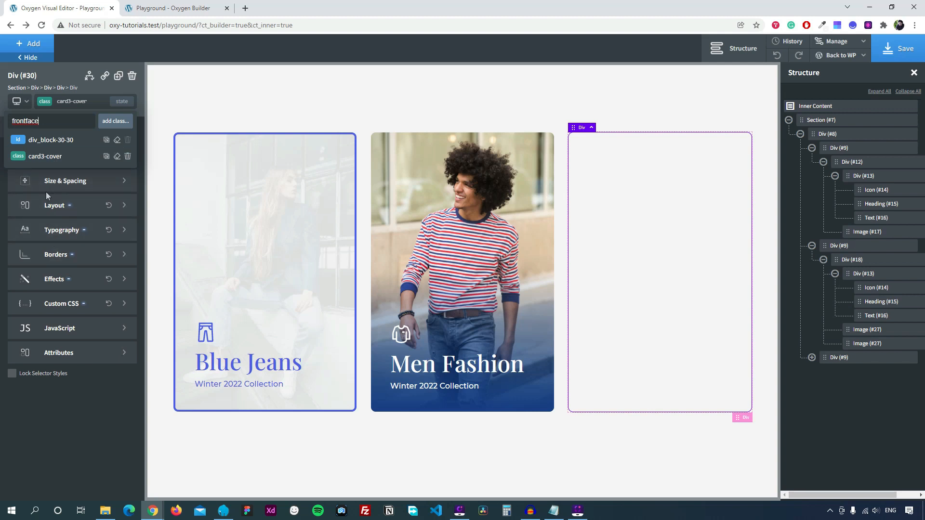
click(116, 121)
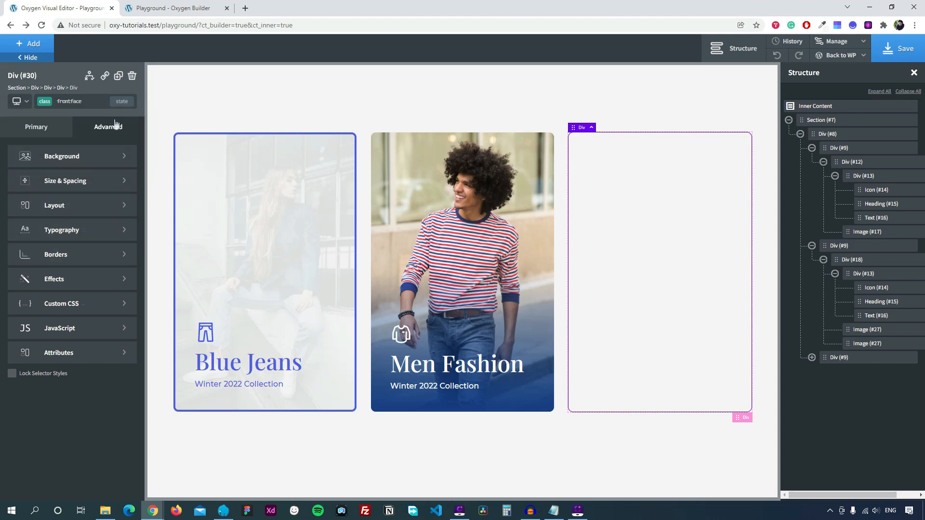
Set the folded jeans photo as the cover's background, sized to cover.
click(81, 157)
click(110, 215)
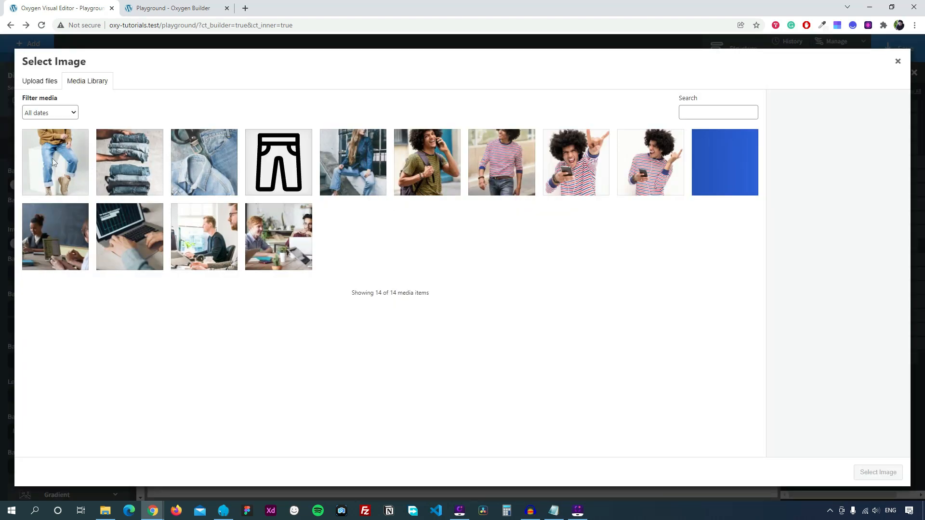
click(129, 167)
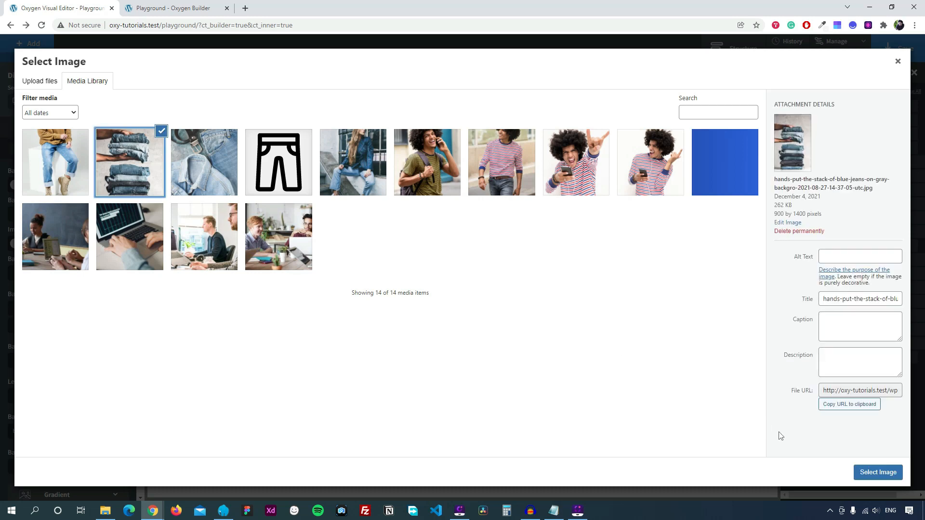
click(866, 473)
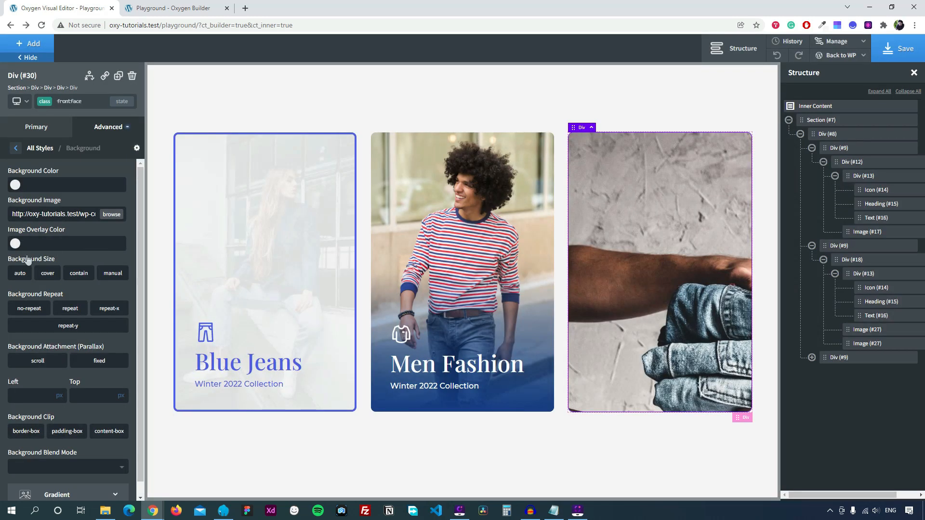
click(49, 274)
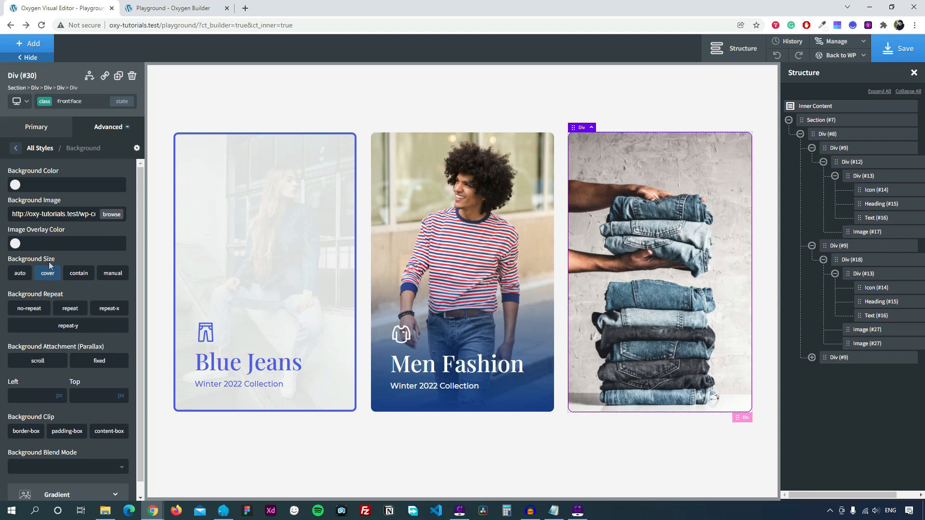
scroll(51, 265, down, 1)
Add a background gradient from transparent at 50% to the dark-blue global colour.
click(60, 483)
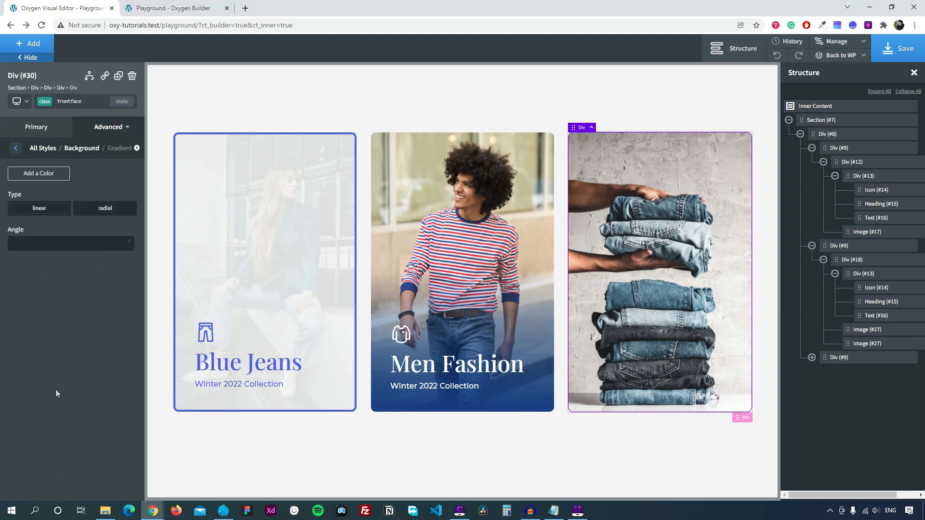
click(45, 174)
click(44, 174)
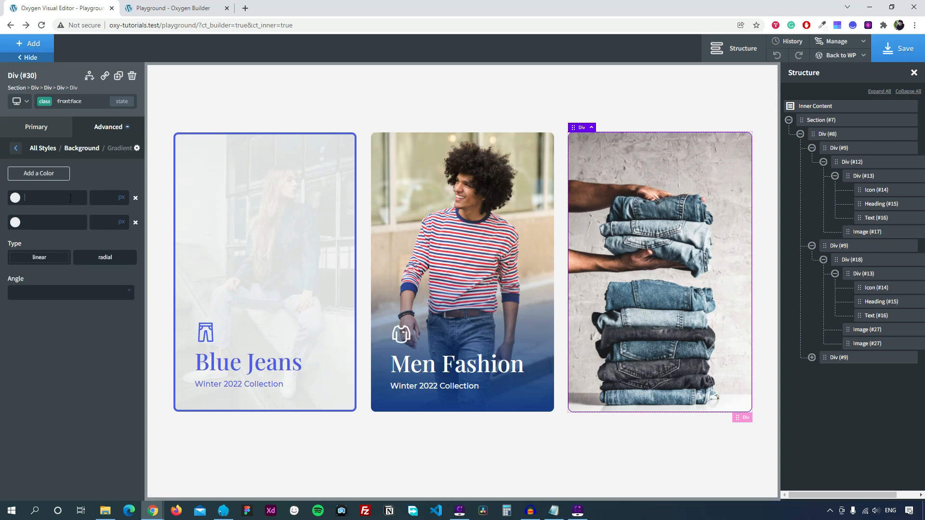
click(70, 198)
text(tran)
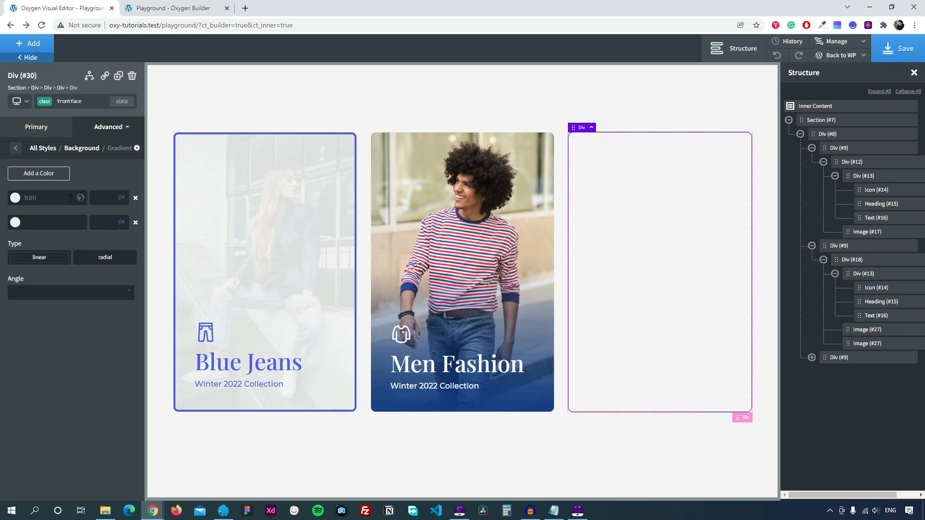
text(sparent)
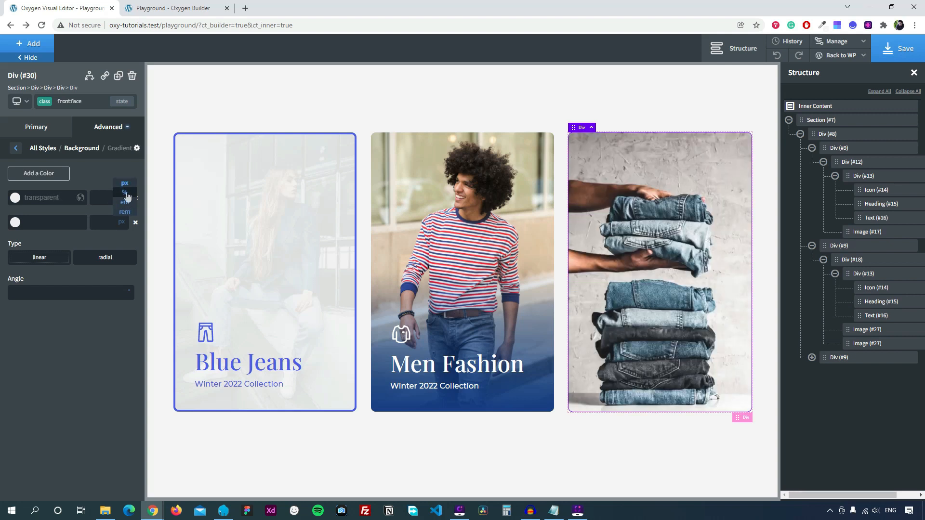
click(124, 198)
click(107, 198)
text(50)
click(34, 224)
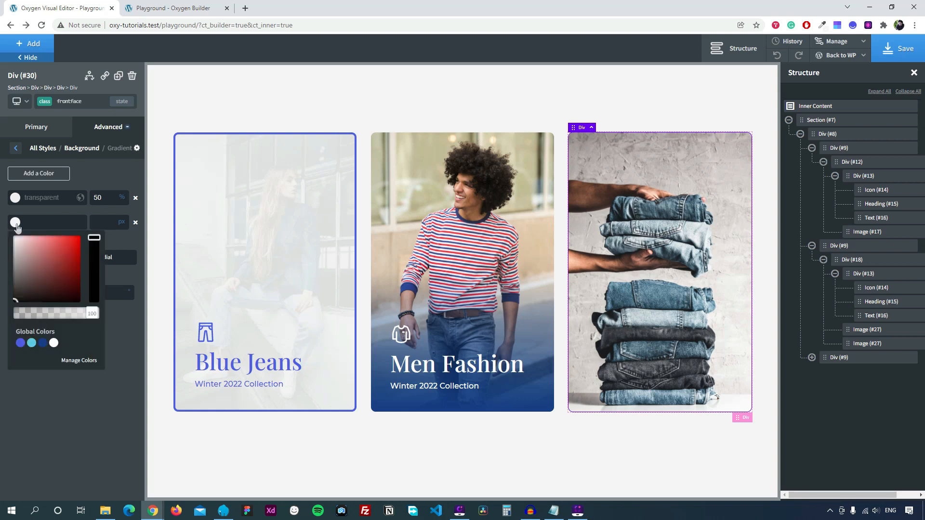
click(42, 343)
click(101, 171)
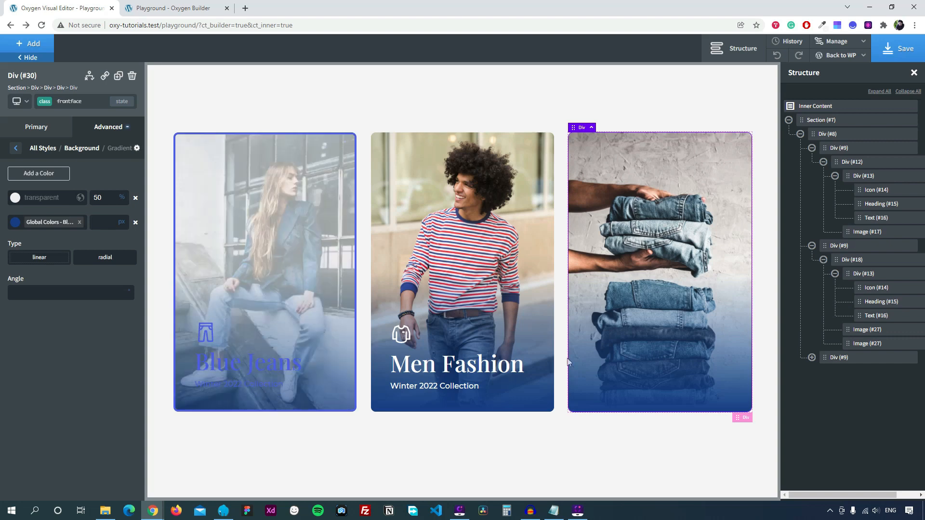
click(484, 339)
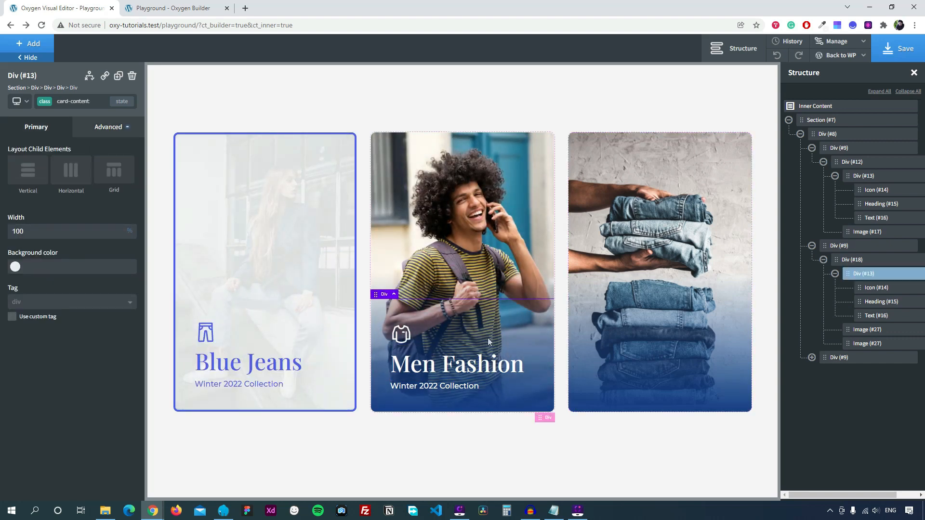
Paste a copy of the Men Fashion caption into the jeans card, stacked vertically at the bottom.
right_click(490, 337)
click(504, 337)
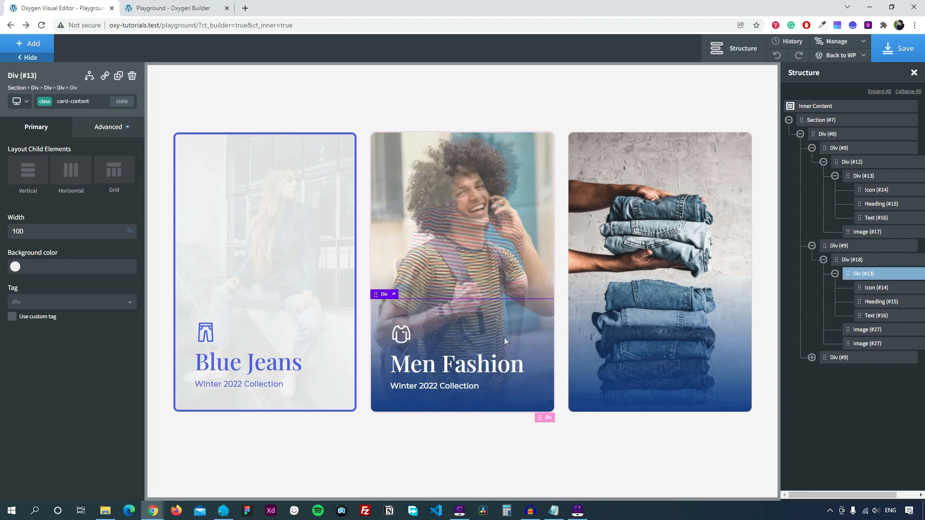
click(637, 331)
right_click(638, 330)
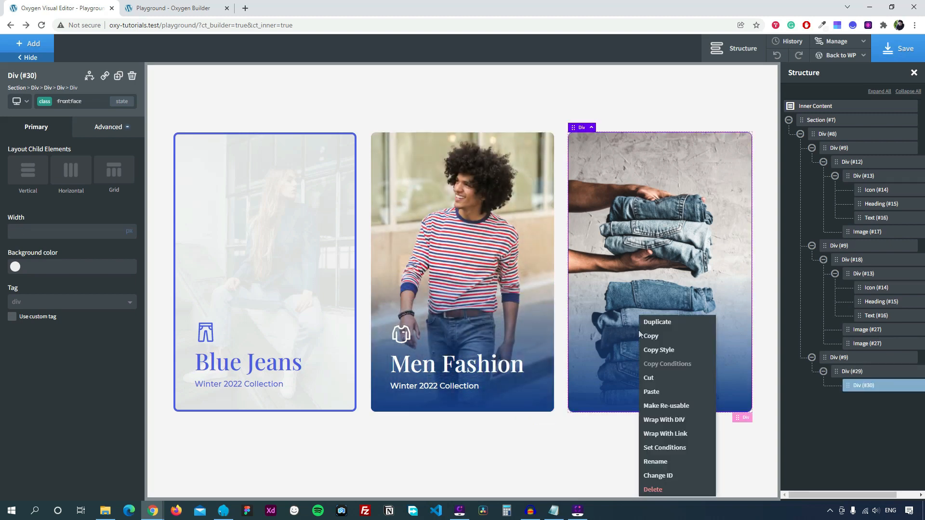
click(664, 390)
click(666, 304)
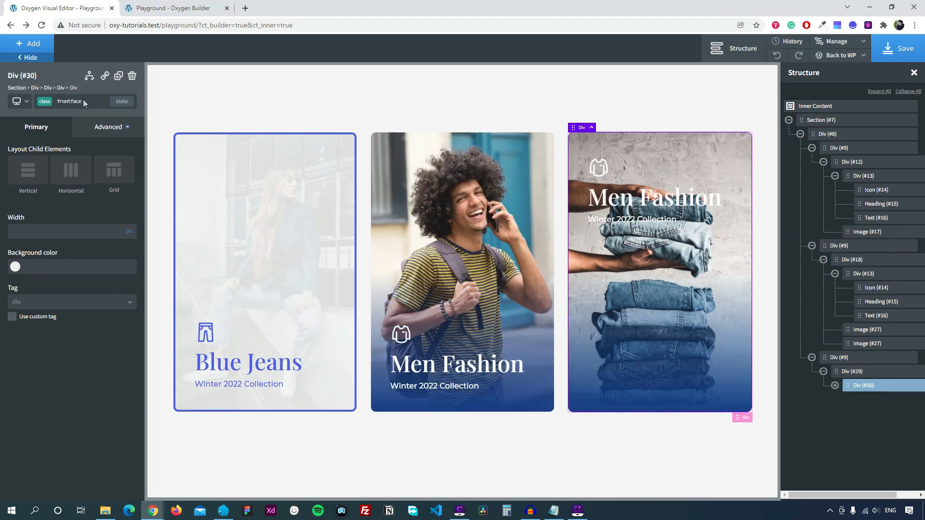
click(28, 170)
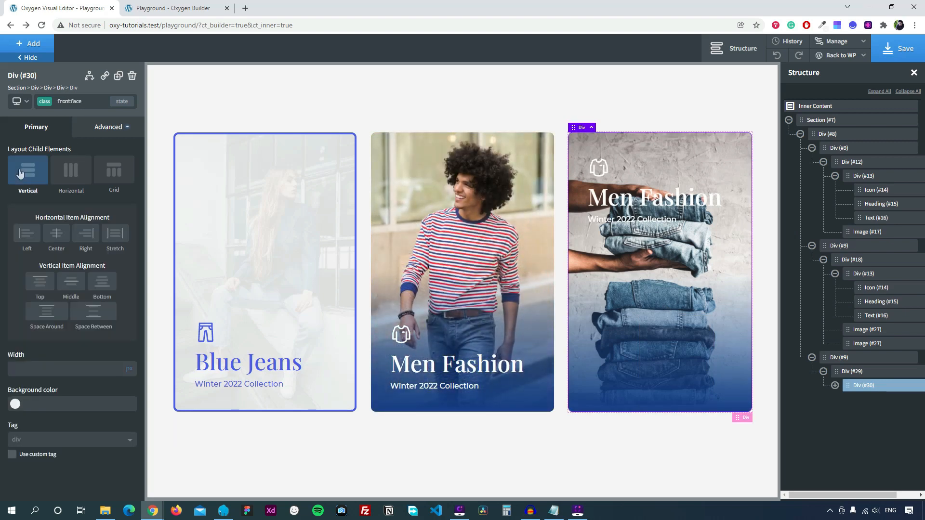
click(106, 289)
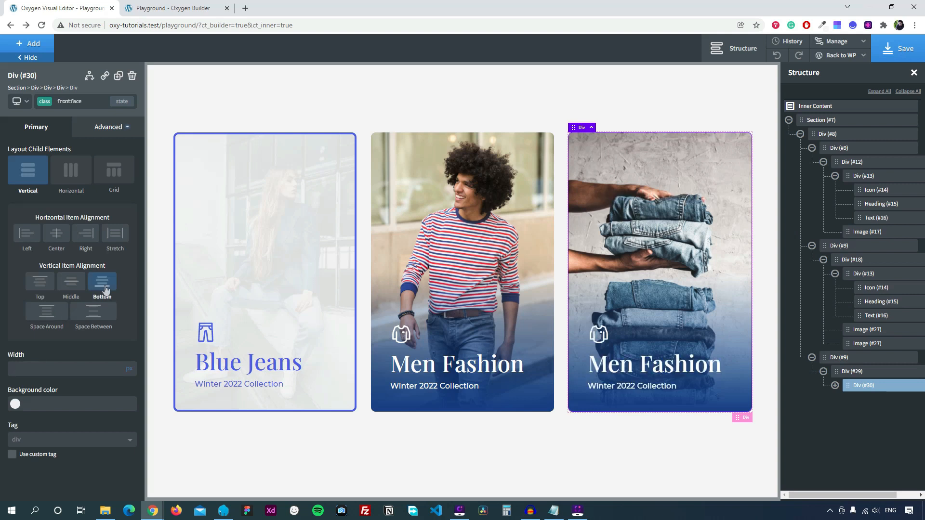
Change the pasted caption's heading on the third card to 'New Arrivals'.
click(599, 334)
click(609, 319)
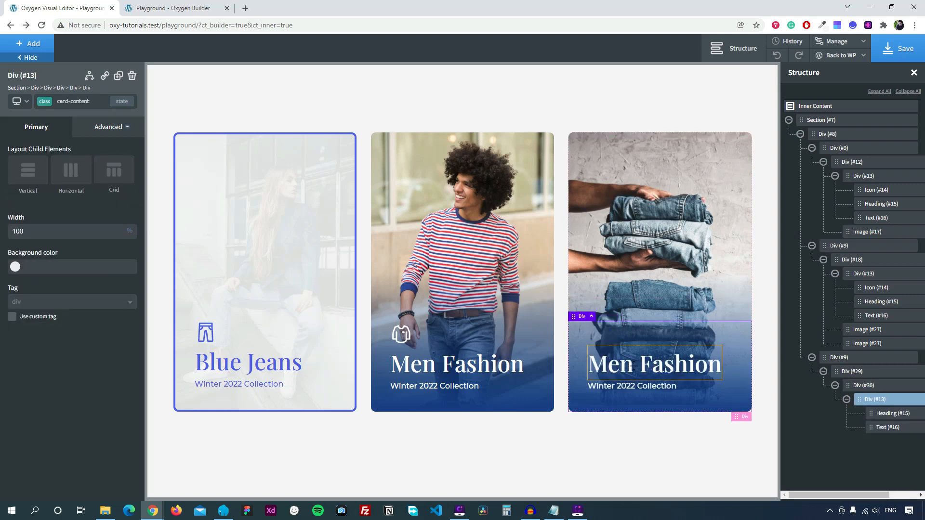
click(635, 369)
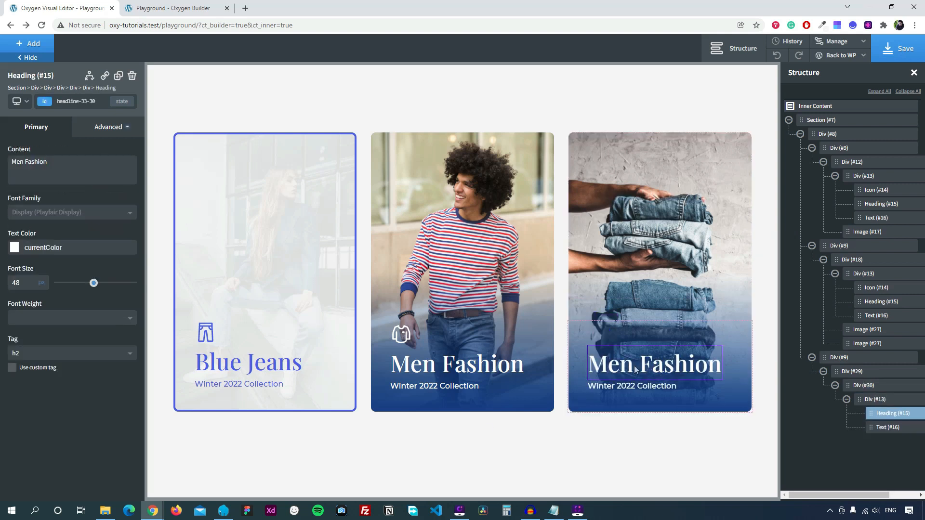
triple_click(90, 167)
text(New)
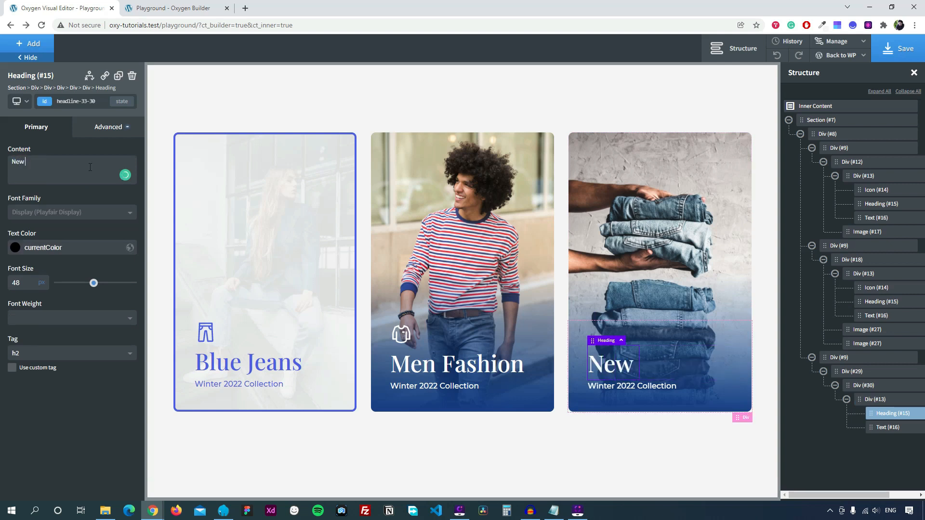
text( Arrivals)
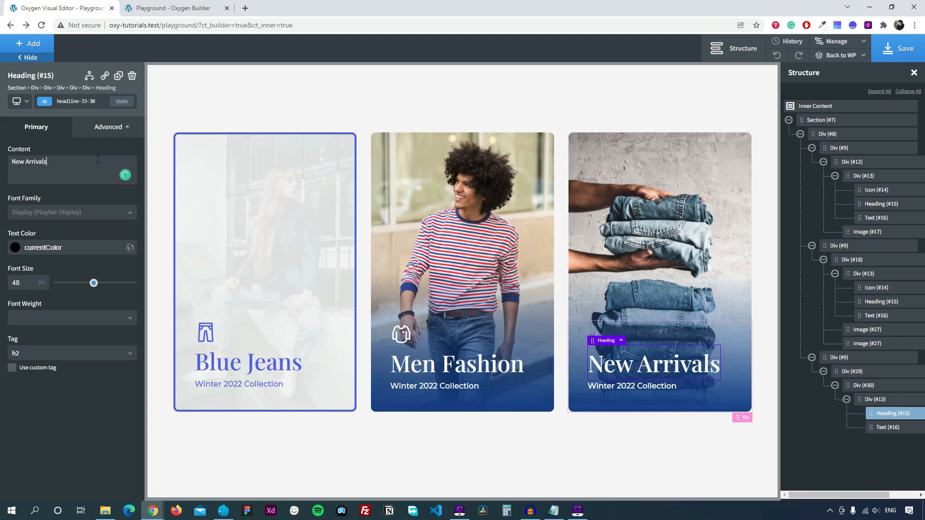
Centre the caption block horizontally in the third card, styled by its own id.
click(685, 333)
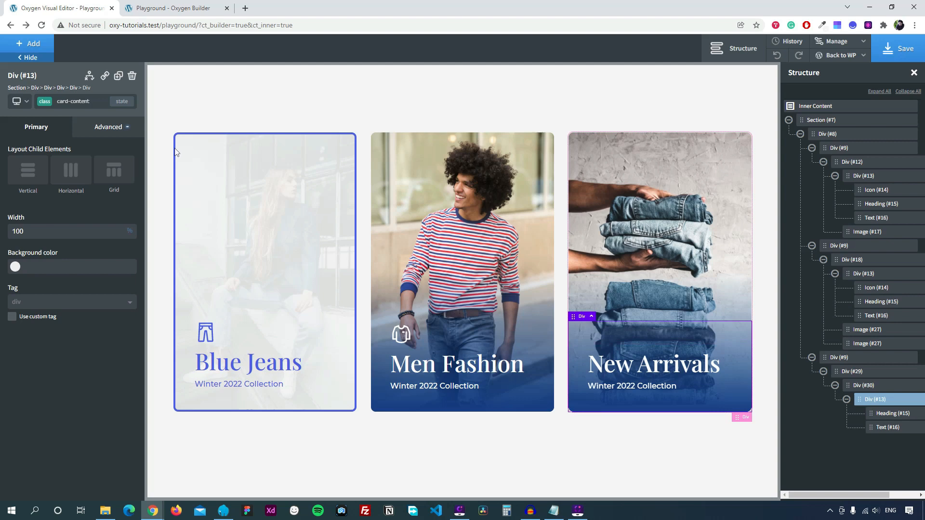
click(83, 101)
click(68, 140)
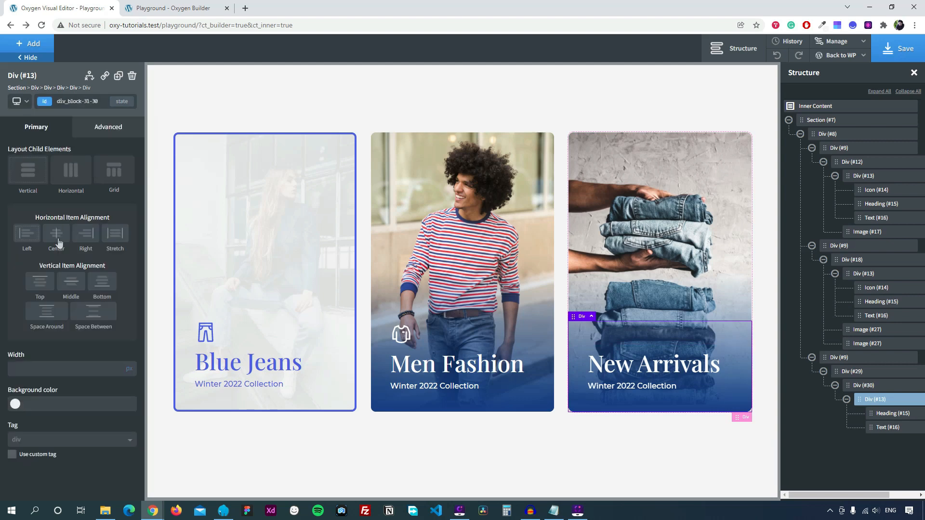
click(57, 234)
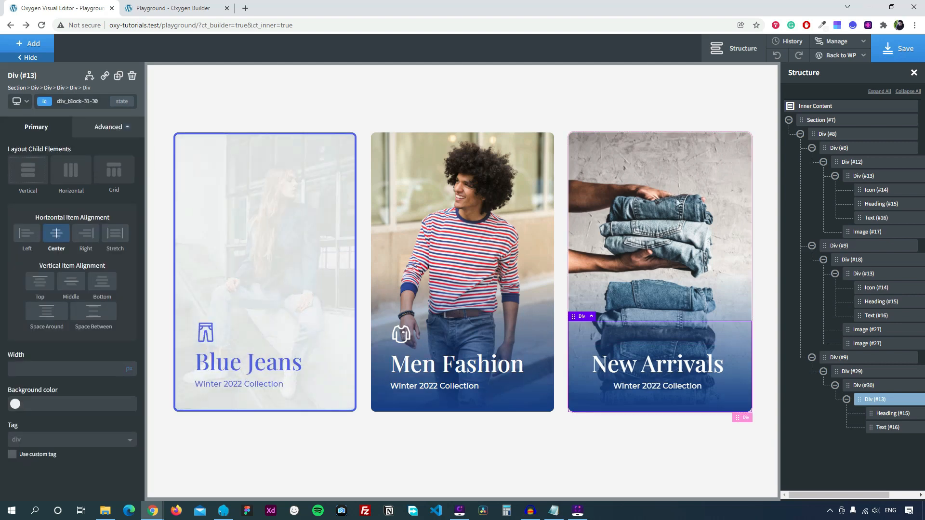
click(681, 220)
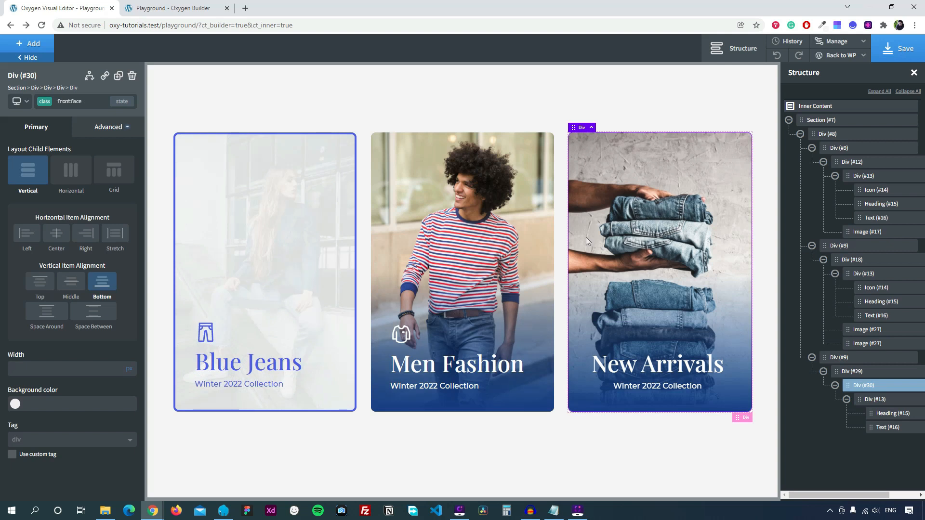
Duplicate the third card's front face and swap its frontface class for backface.
click(118, 77)
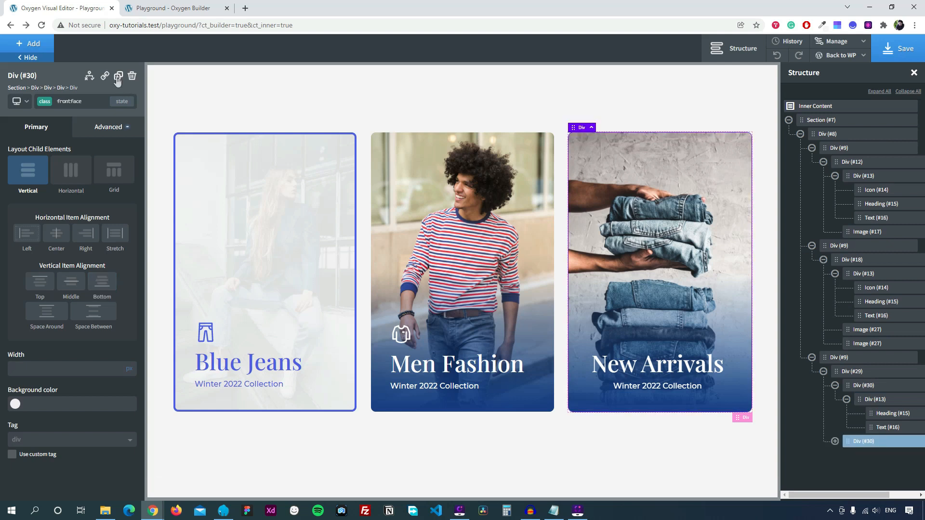
click(72, 102)
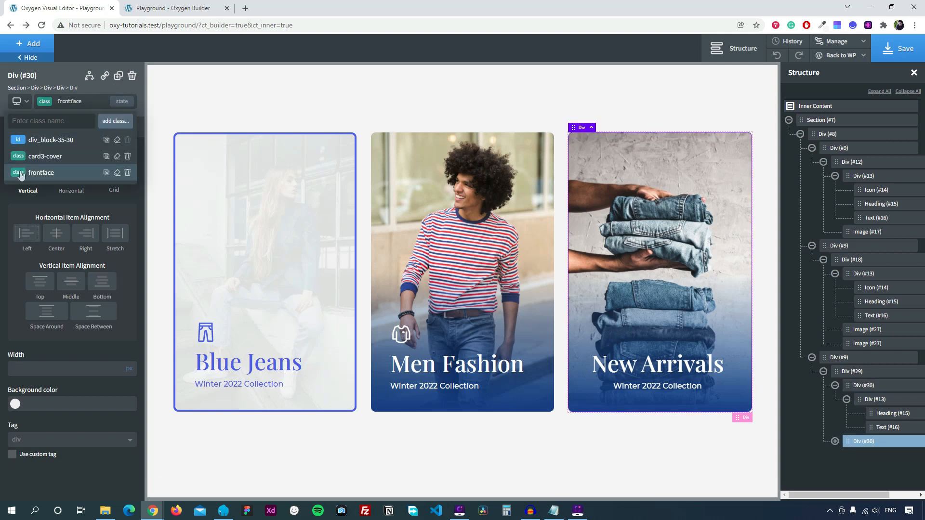
click(128, 173)
click(74, 102)
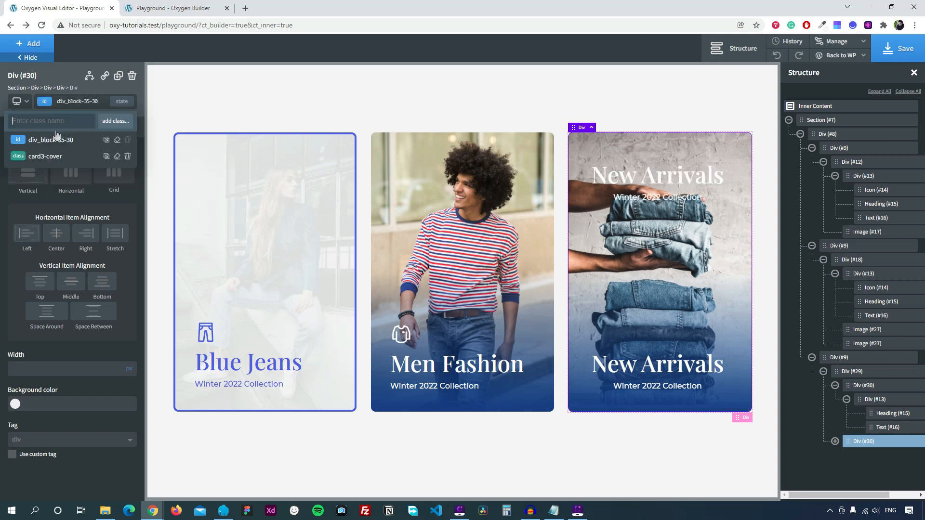
text(backface)
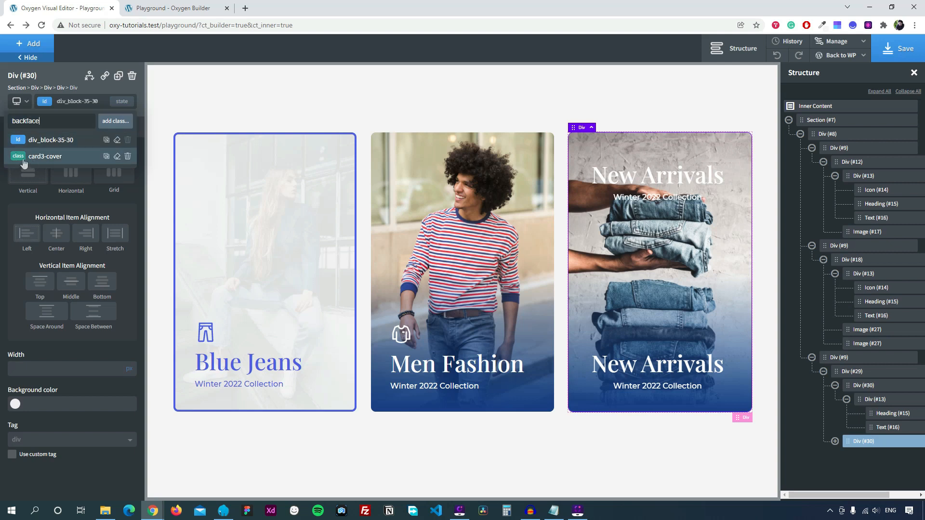
click(114, 123)
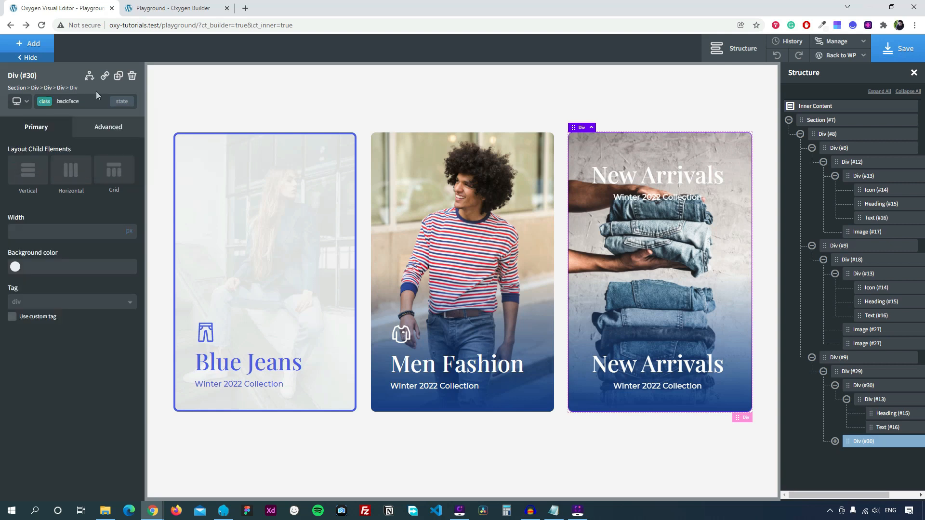
Give the backface div the man-in-jeans photo as a cover background image.
click(100, 129)
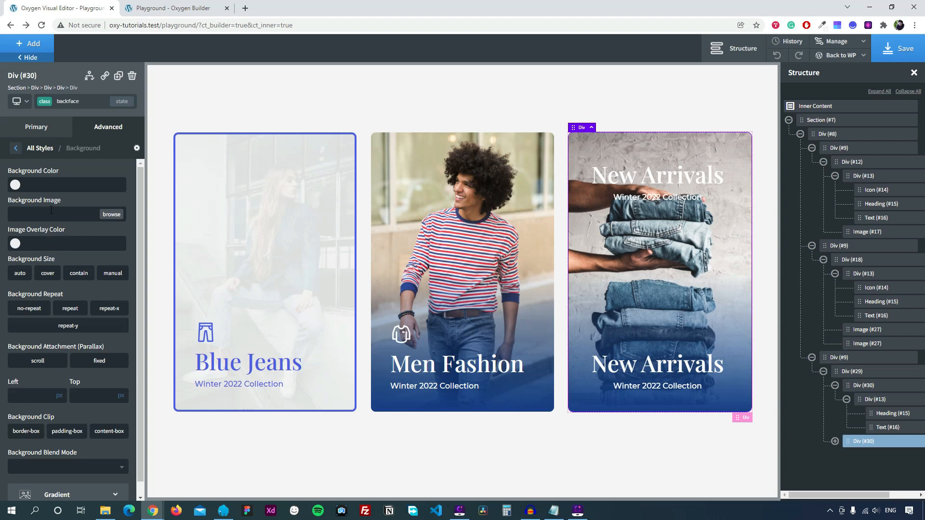
click(108, 215)
click(61, 163)
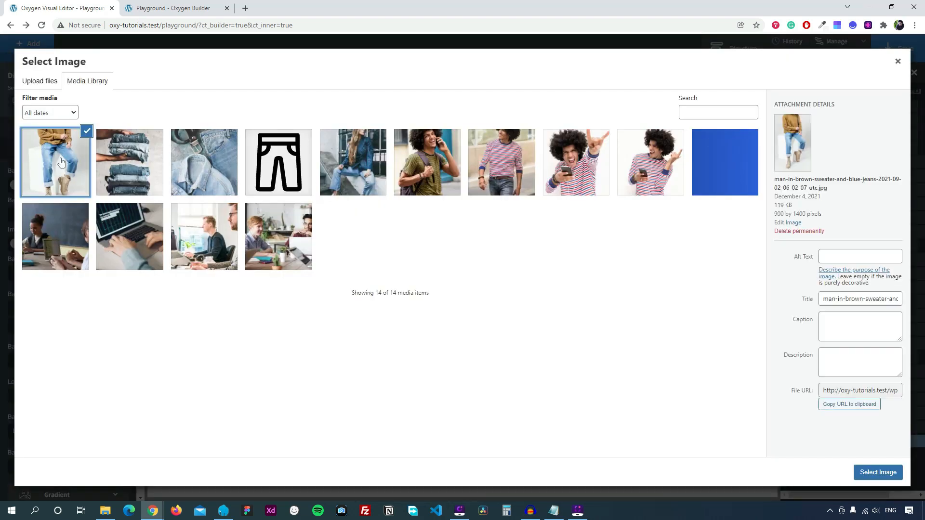
click(877, 472)
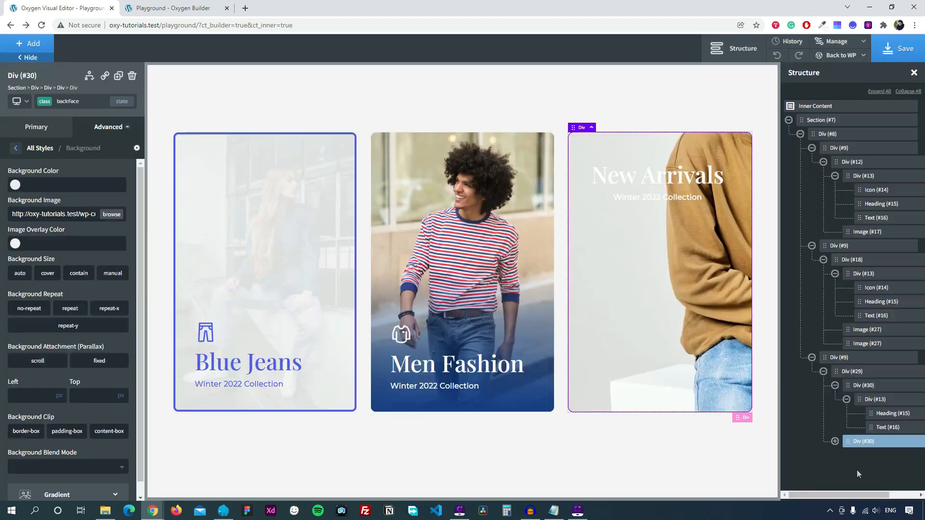
click(48, 278)
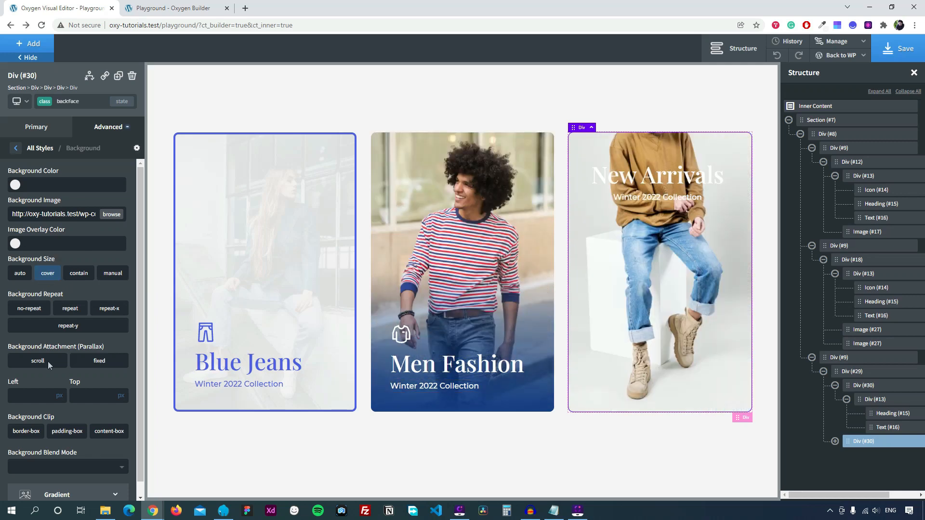
Add a background gradient from transparent to dark blue on the backface.
scroll(48, 361, down, 1)
click(54, 474)
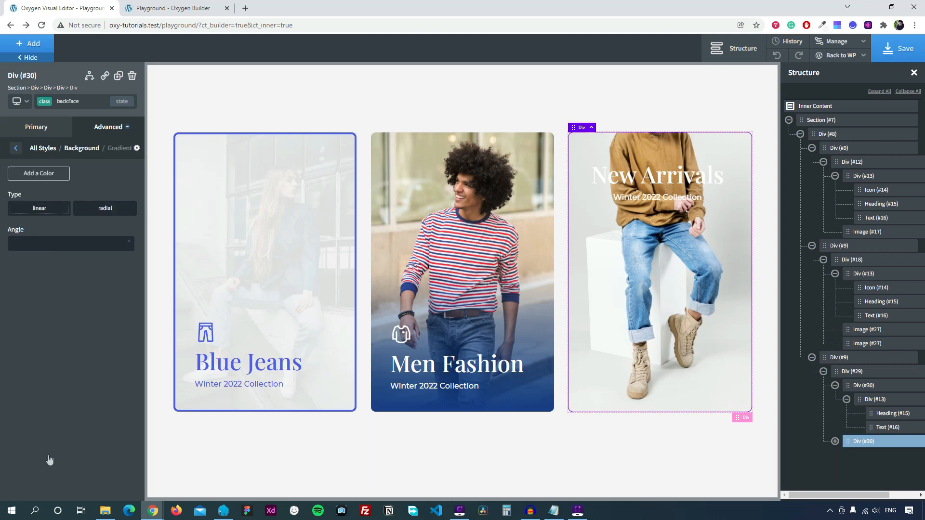
click(44, 178)
click(40, 193)
text(transparent)
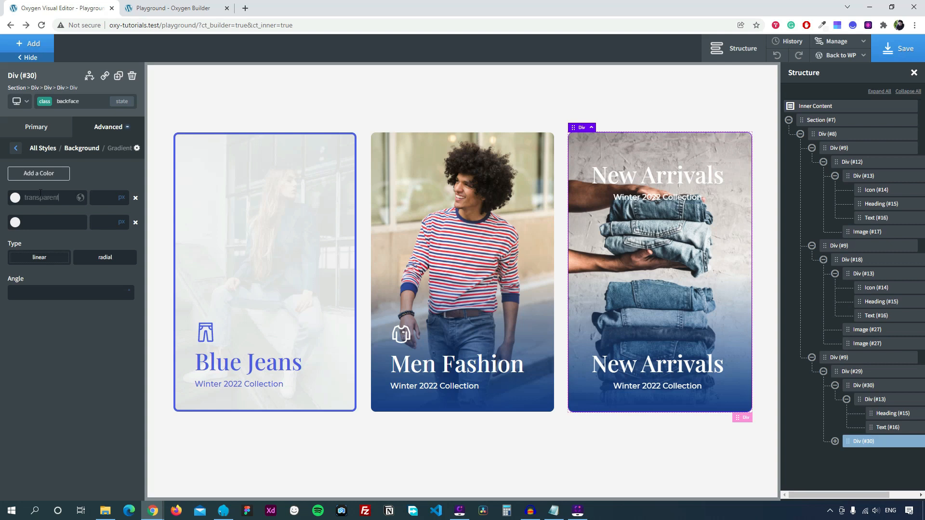
click(15, 222)
click(43, 343)
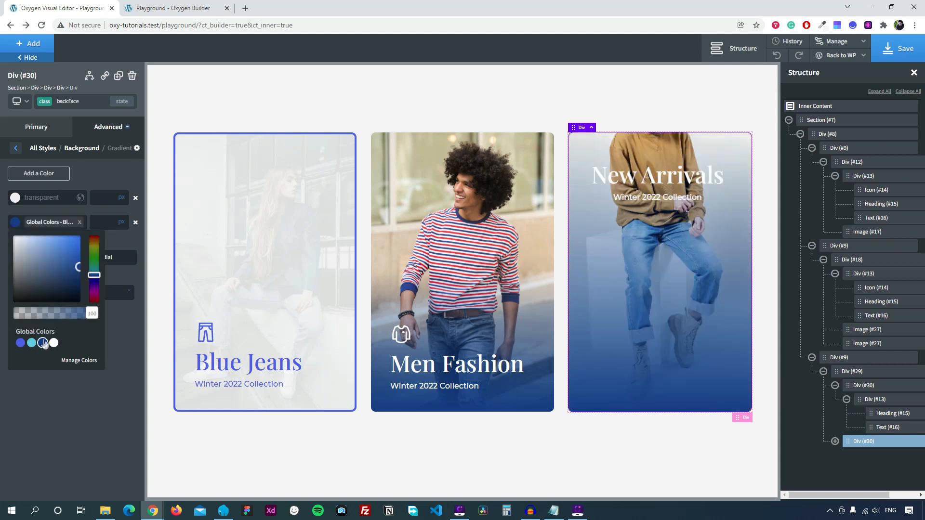
click(120, 179)
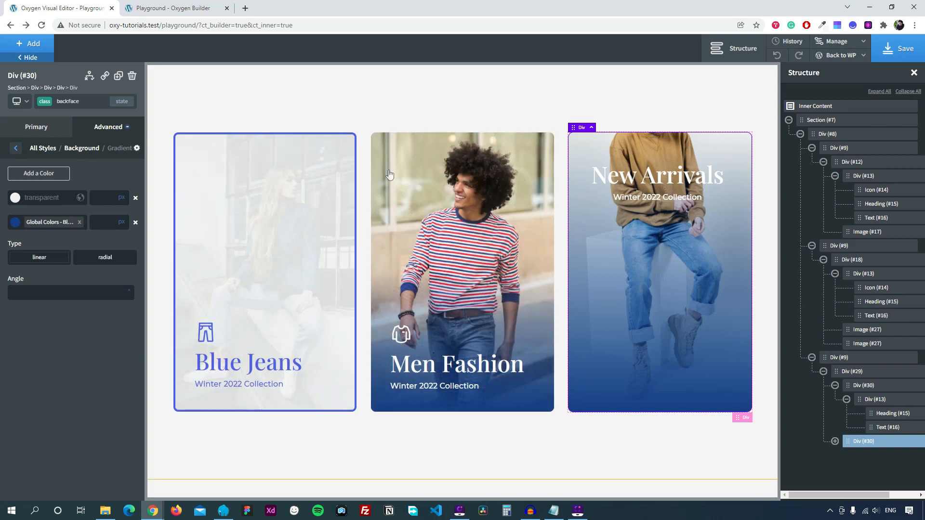
Stack the back face's contents vertically and centre the caption vertically.
click(32, 128)
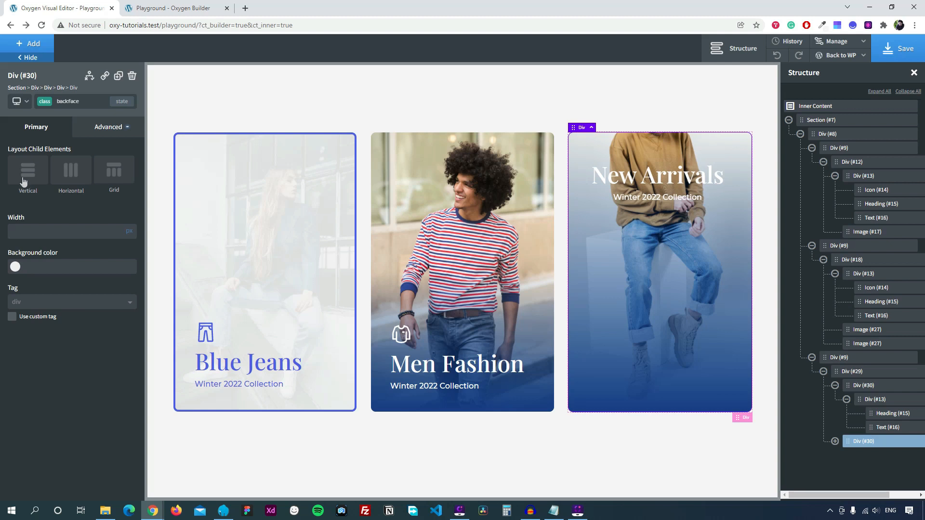
click(34, 168)
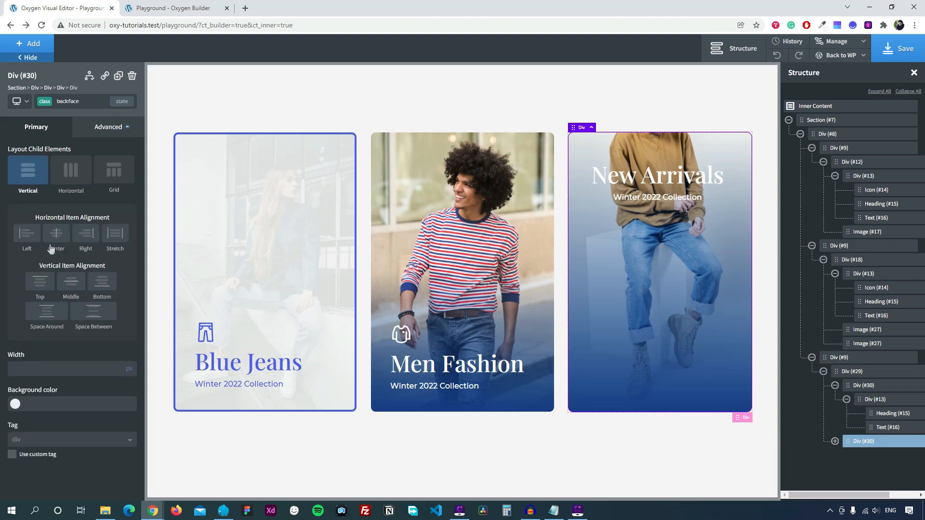
click(72, 288)
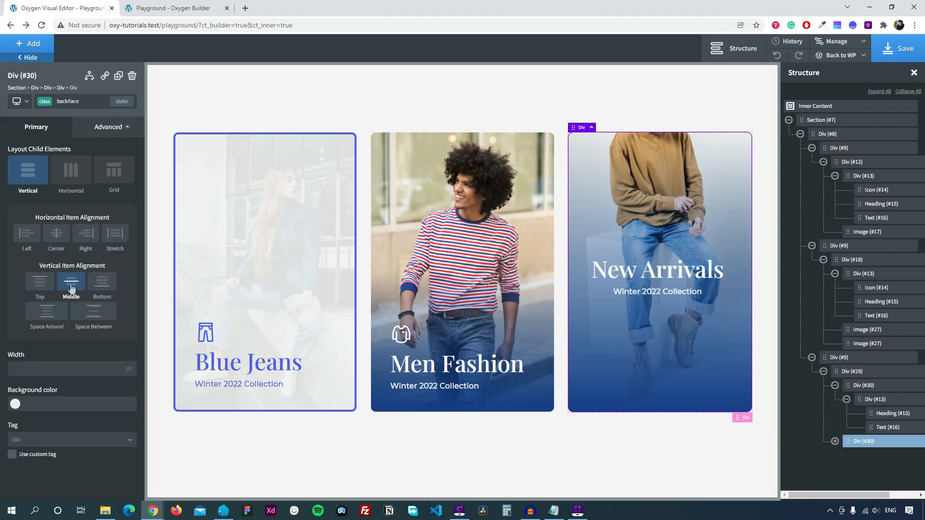
Reword the back-face subtitle to 'Get 75% OFF Your First Order'.
click(638, 293)
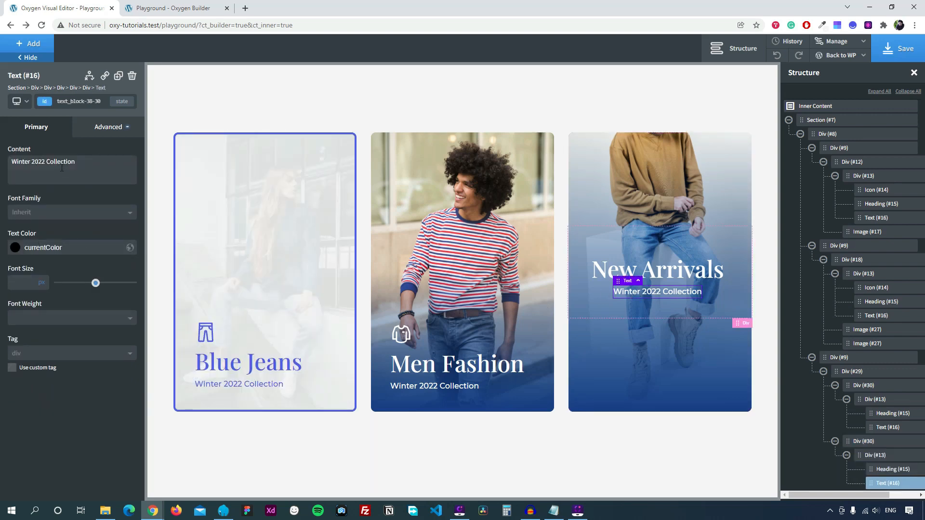
triple_click(61, 162)
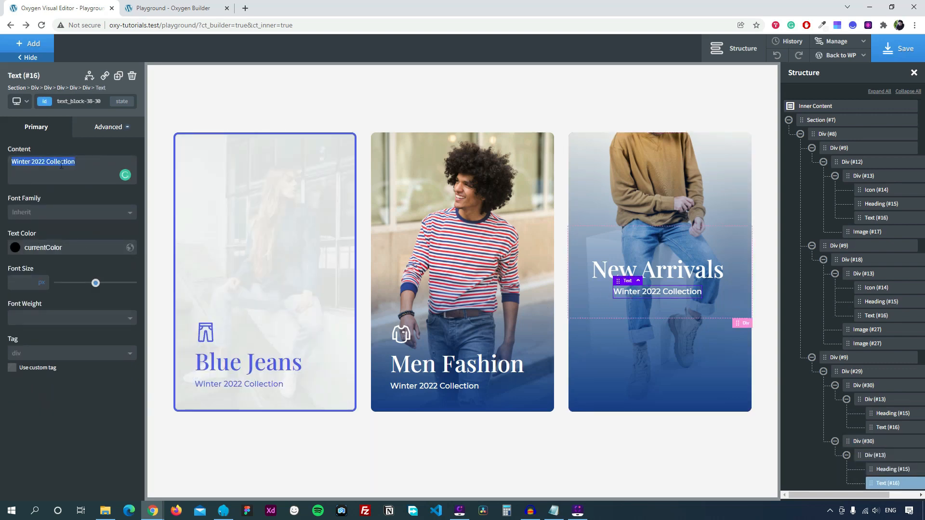
text(Get 7)
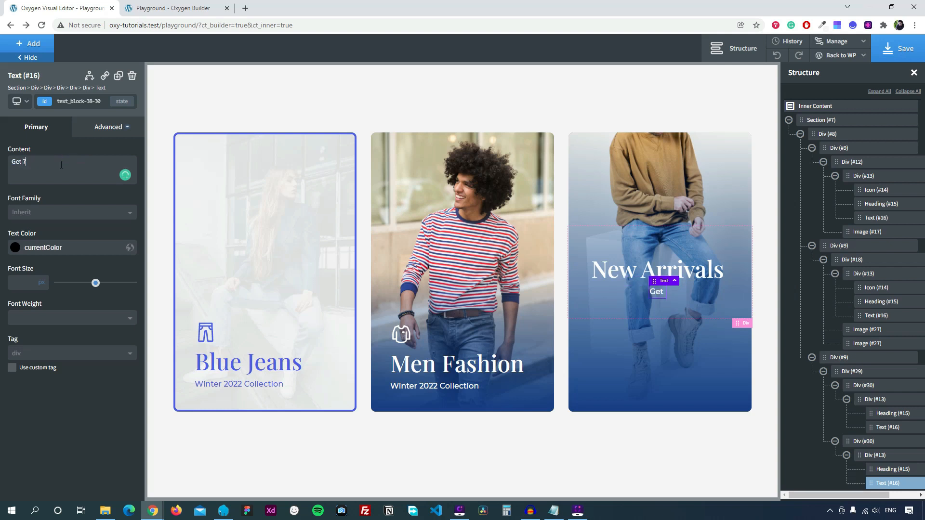
text(5%)
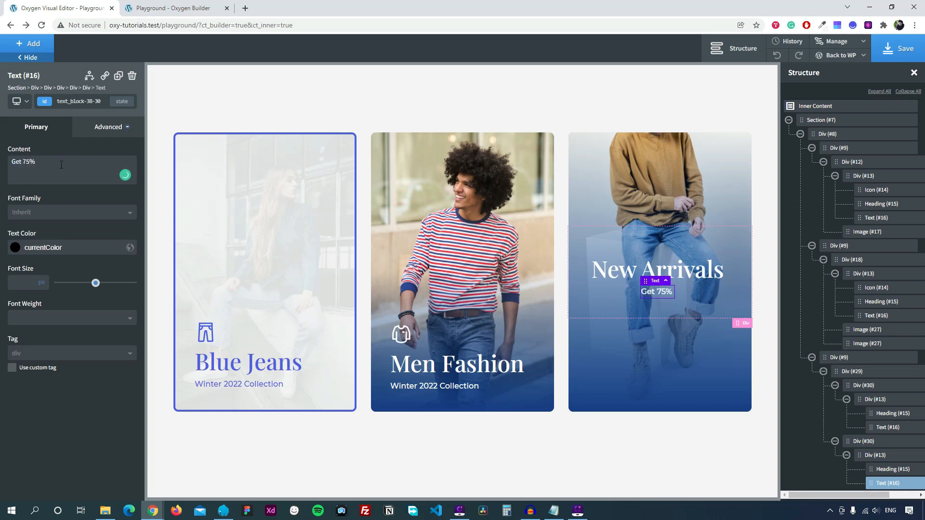
text( OFF Your )
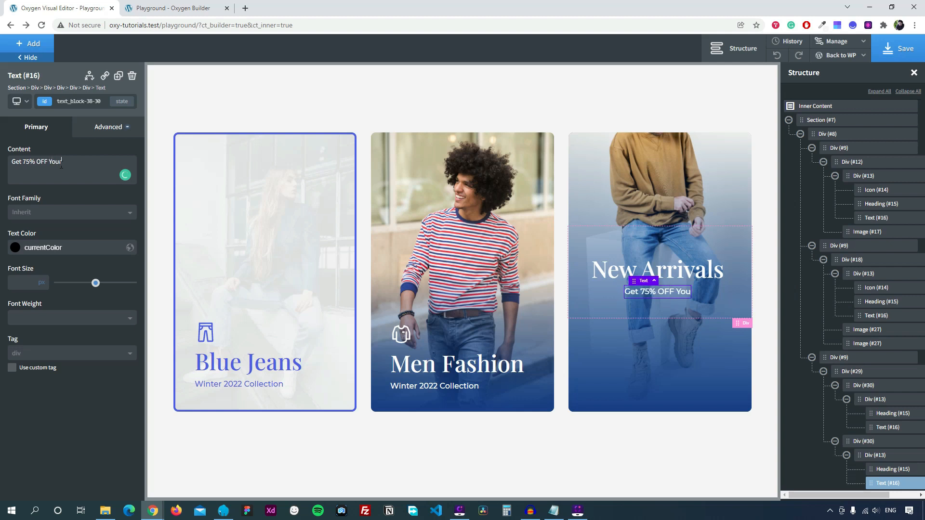
text(First)
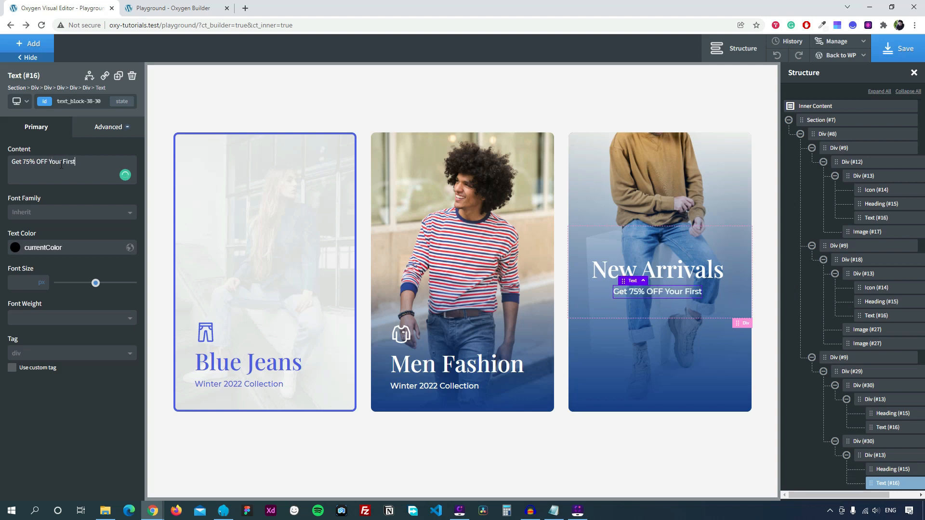
text( Order)
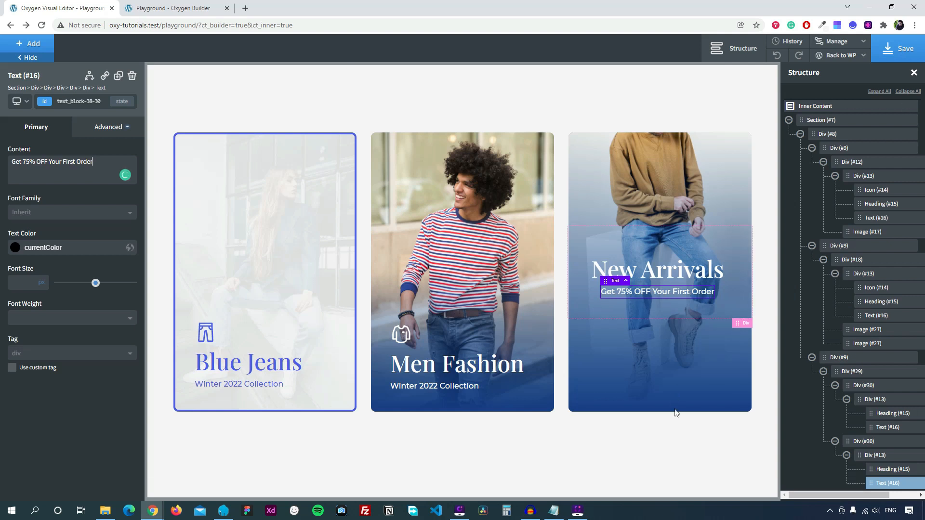
click(654, 188)
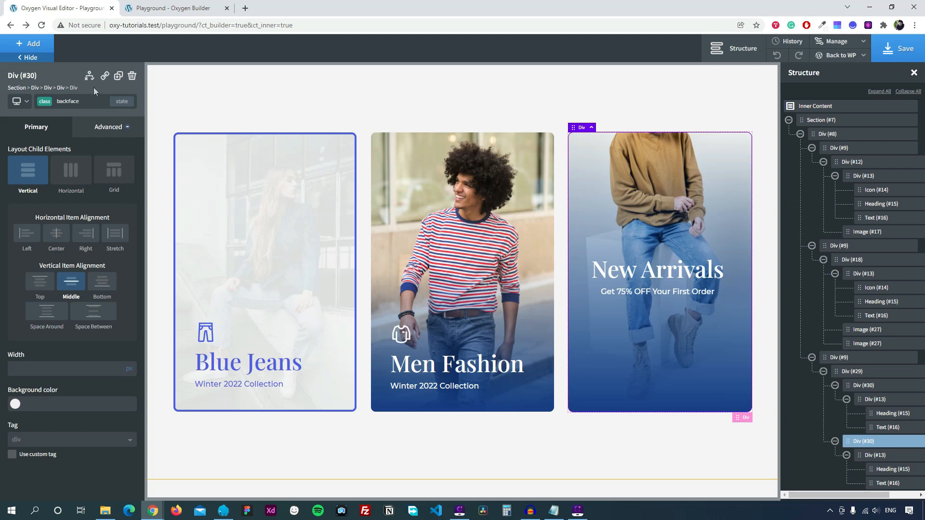
Add a rotateY transform of 180 degrees to the third card's back face.
click(110, 128)
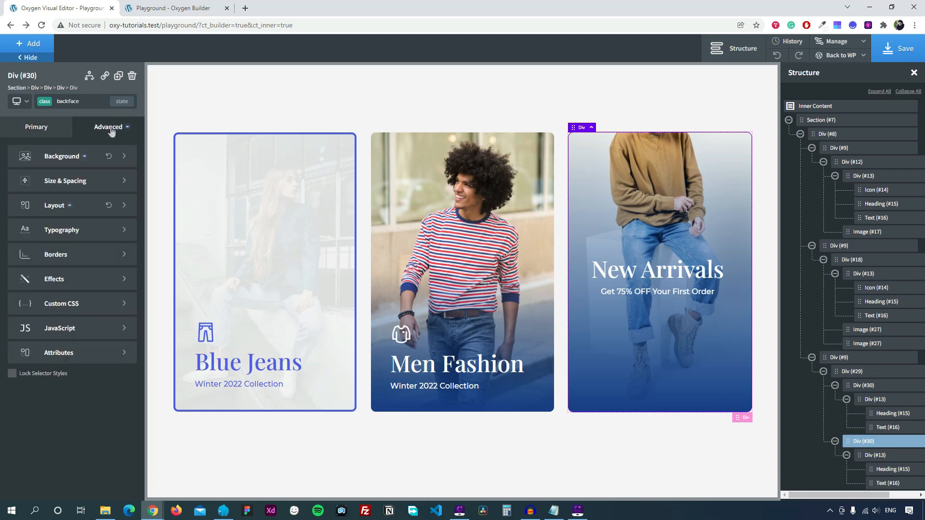
click(45, 285)
click(61, 334)
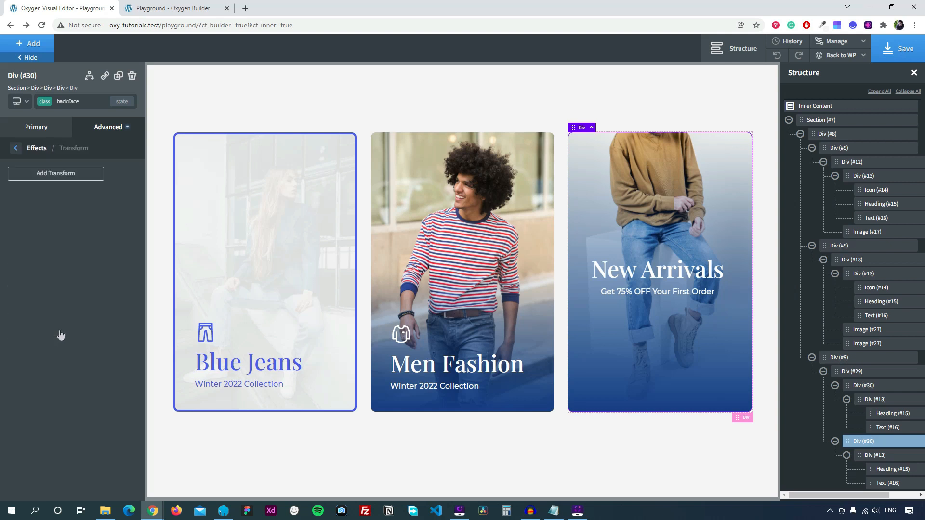
click(57, 179)
click(46, 220)
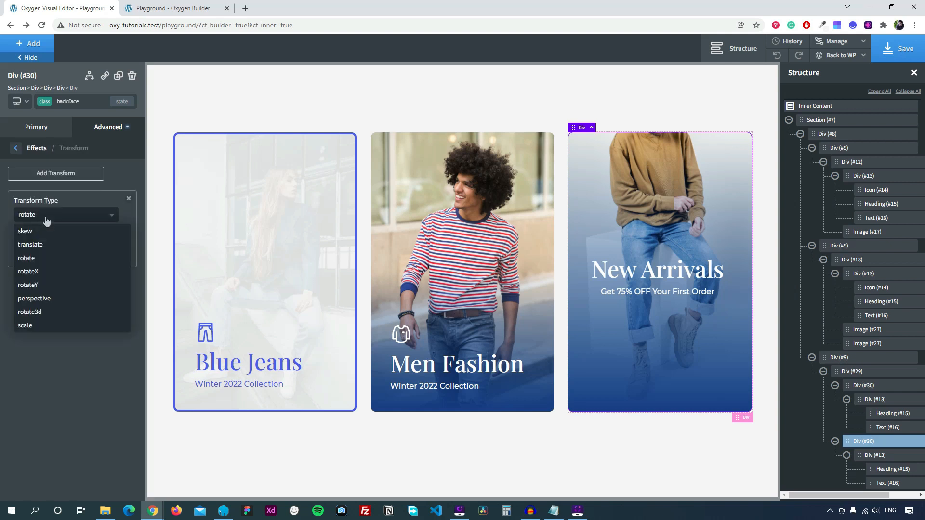
click(41, 286)
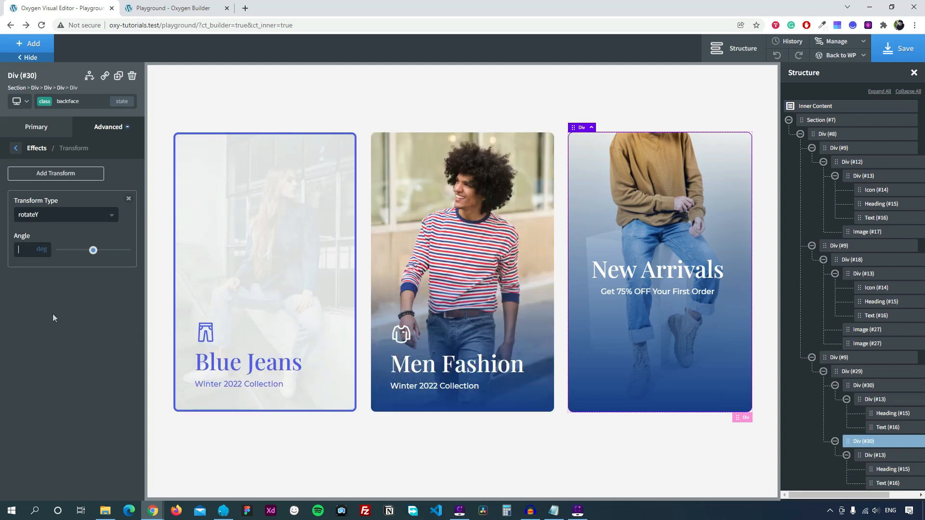
text(180)
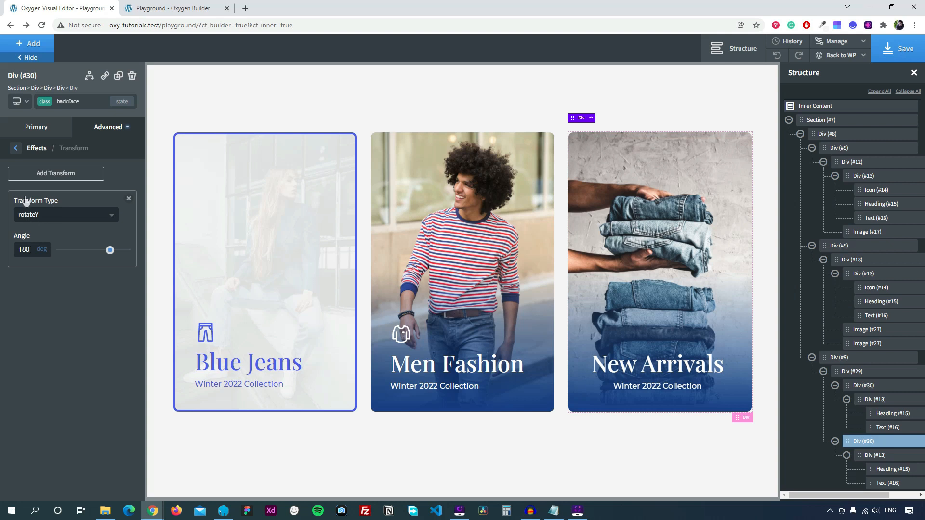
click(15, 150)
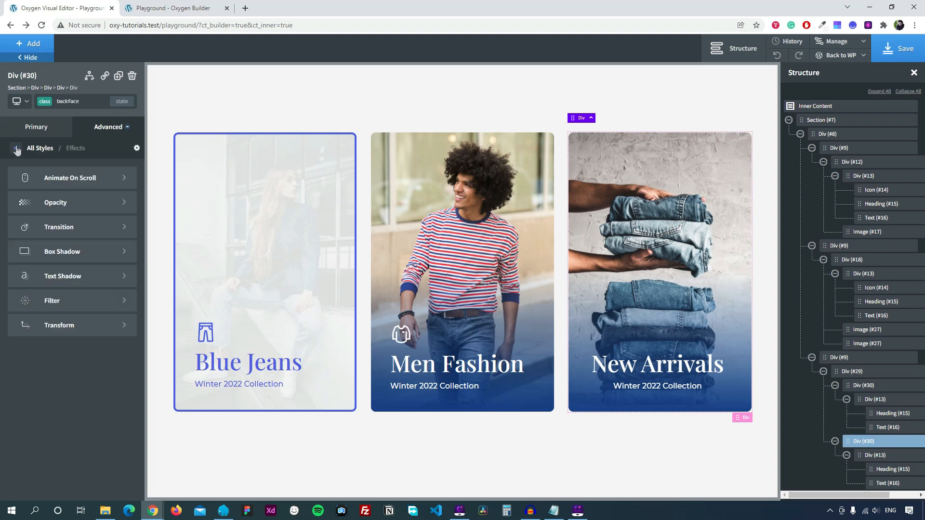
Select the third card's front face, then its parent card3 container.
click(639, 163)
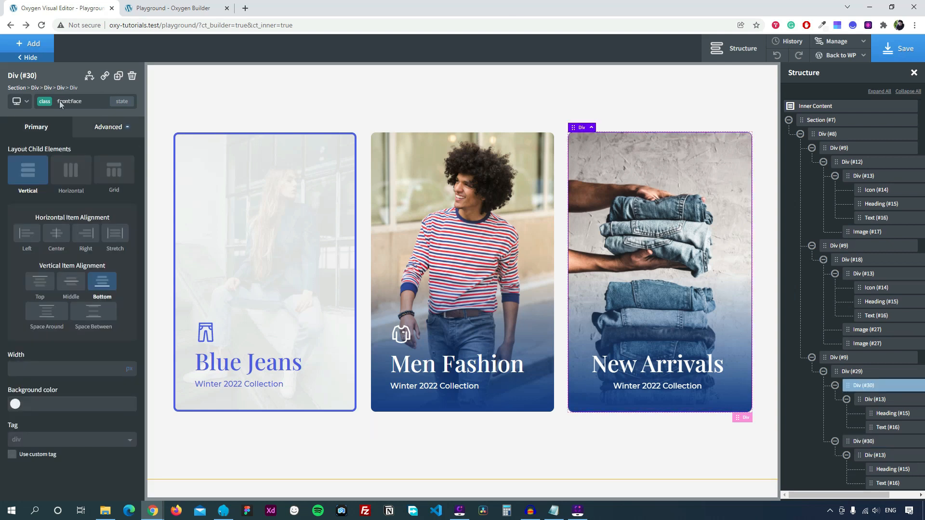
click(61, 88)
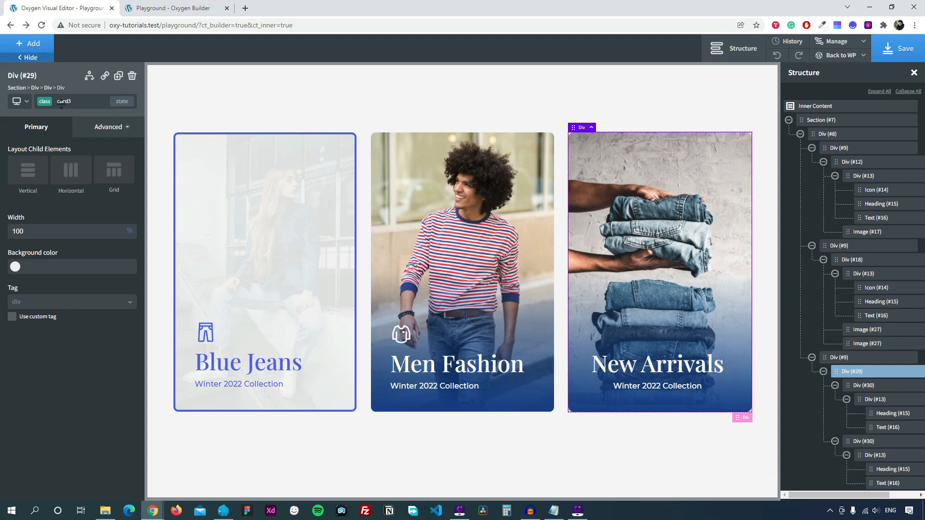
Add a custom ':hover .frontface' state to the card3 class.
click(121, 101)
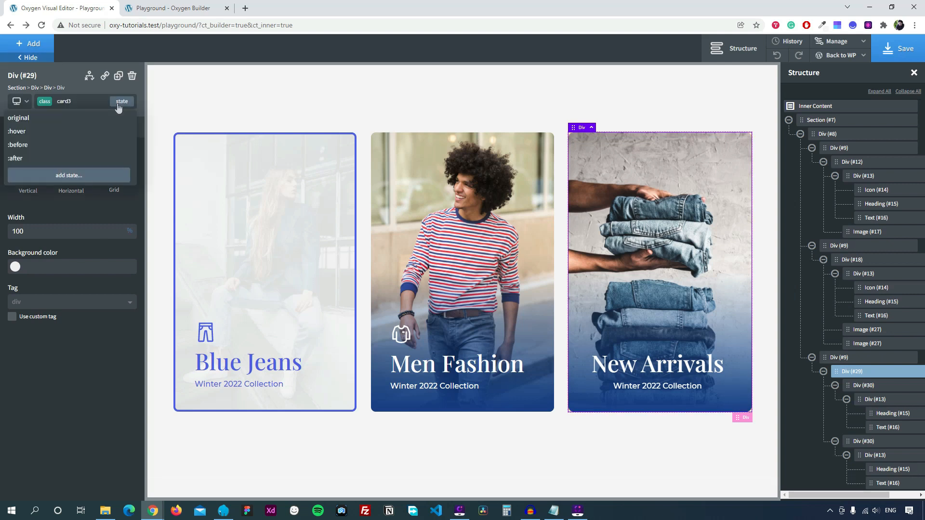
click(72, 177)
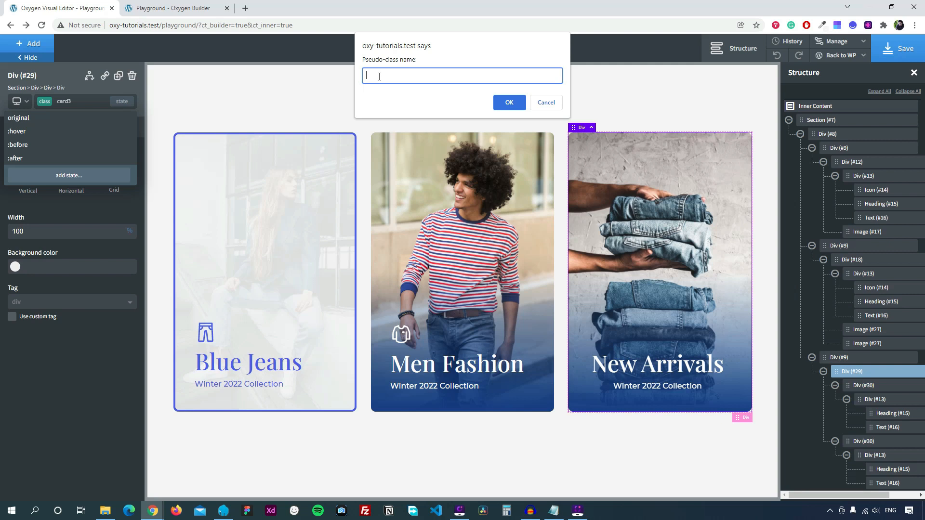
text(hover)
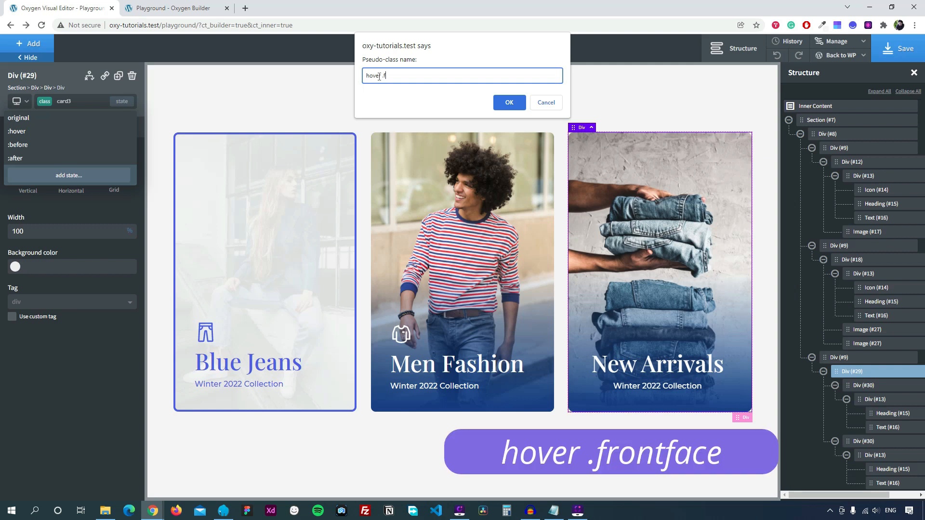
text(.frontface)
click(506, 102)
Give the hovered front face a rotateY transform of -180 degrees.
click(106, 127)
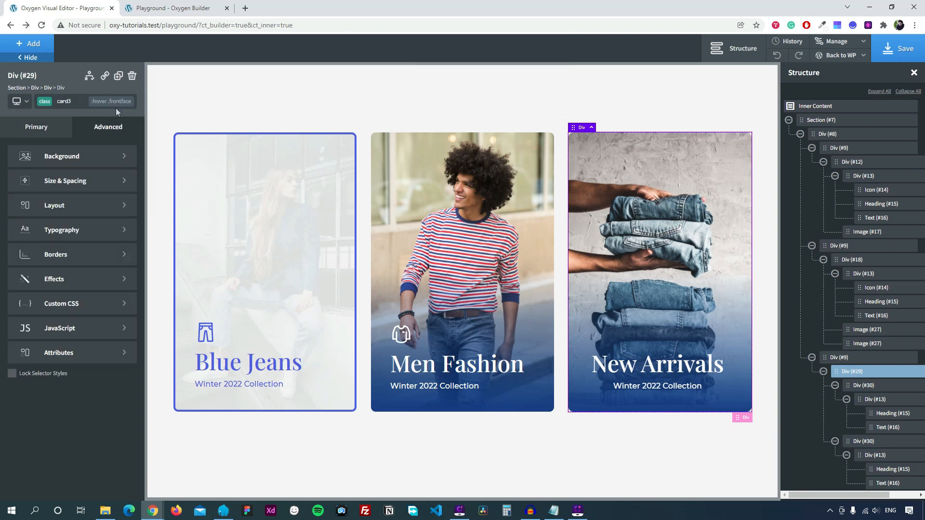
click(60, 288)
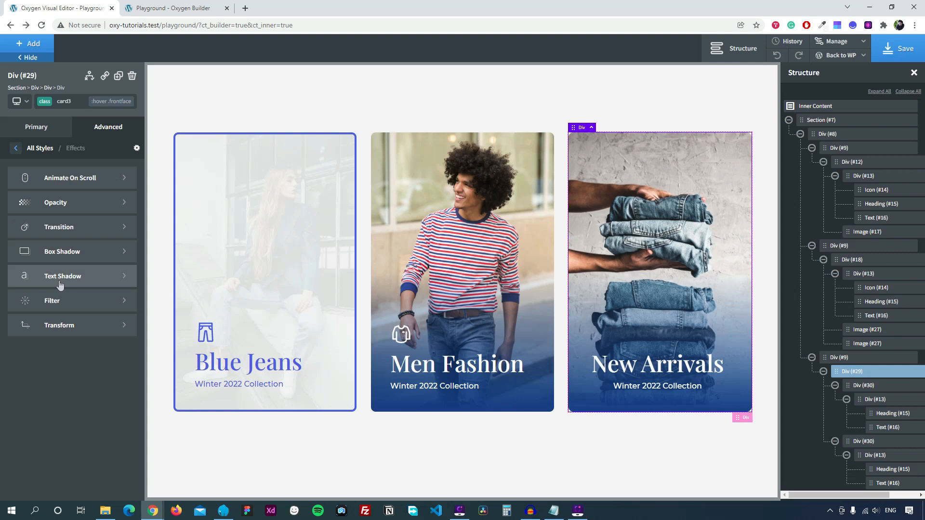
click(60, 326)
click(55, 176)
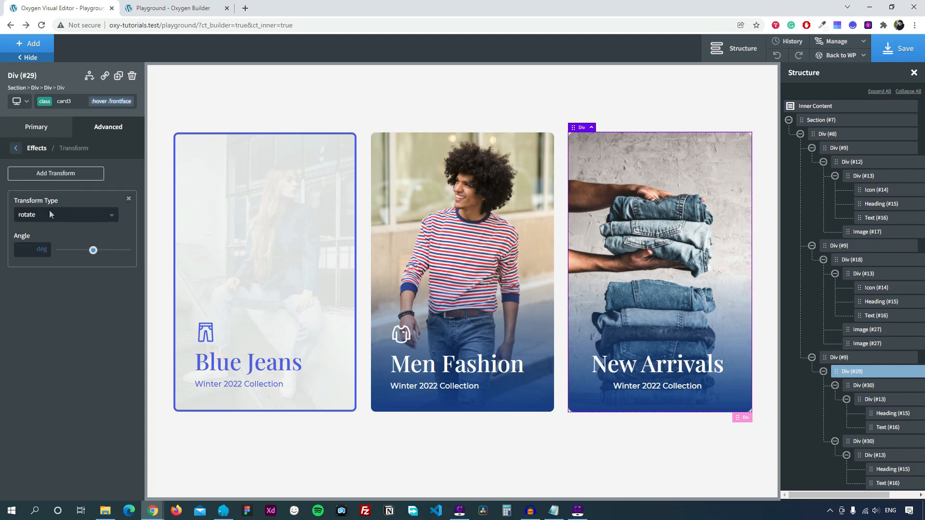
click(51, 214)
click(41, 289)
click(30, 251)
text(-180)
click(15, 148)
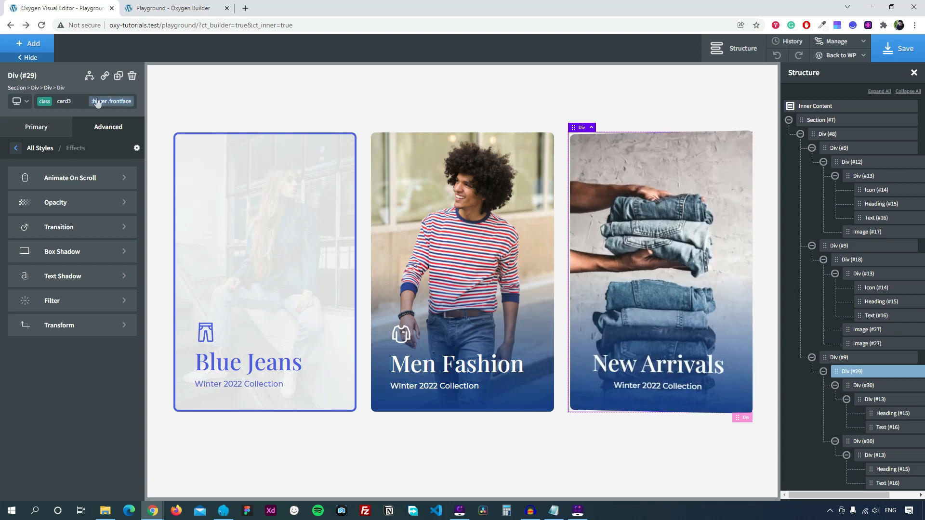
Add a custom ':hover .backface' state to the card3 class.
click(104, 101)
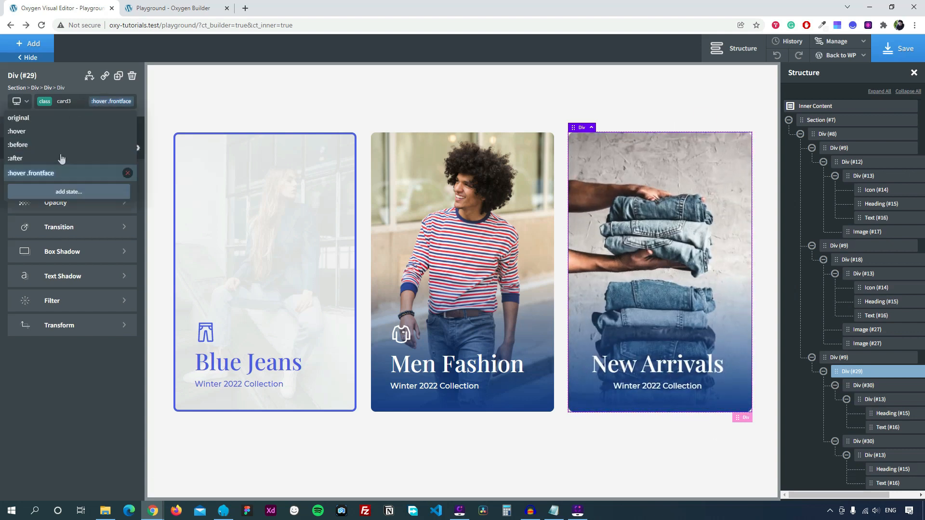
click(65, 193)
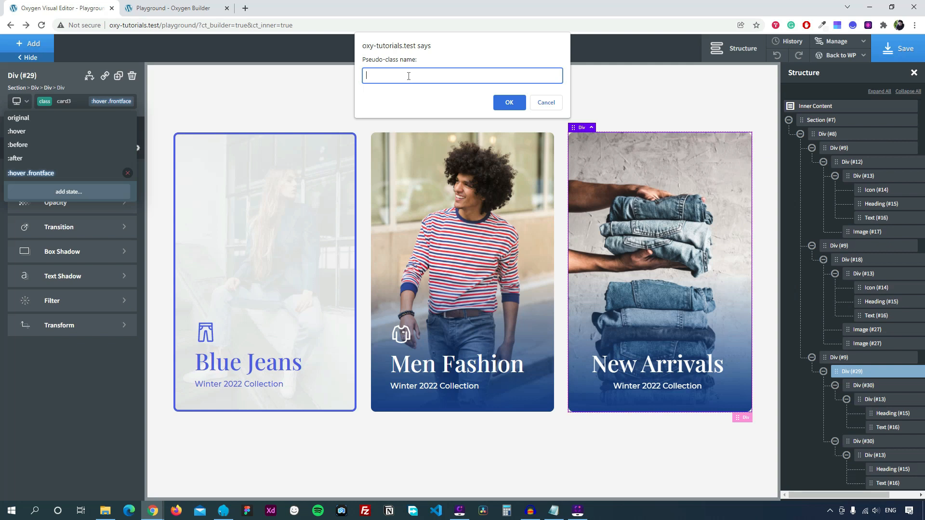
text(hover .)
text(bac)
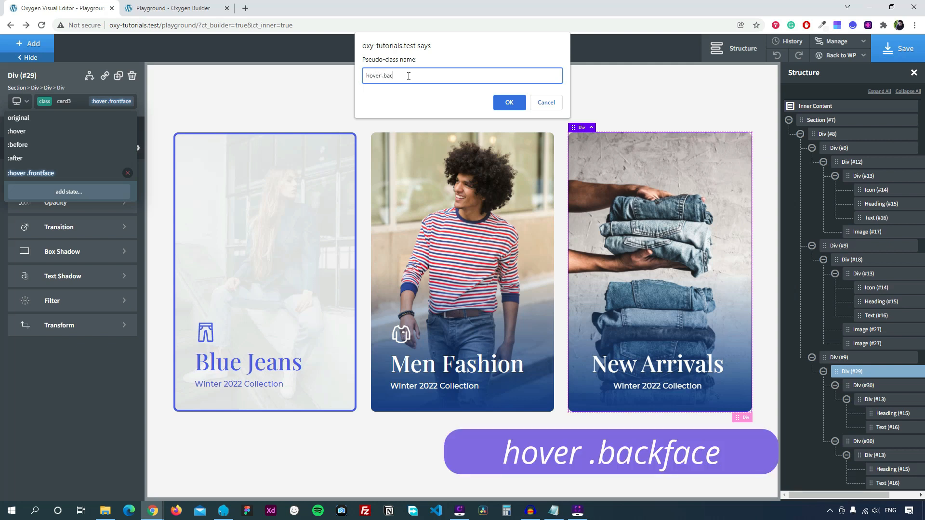
text(kface)
click(506, 102)
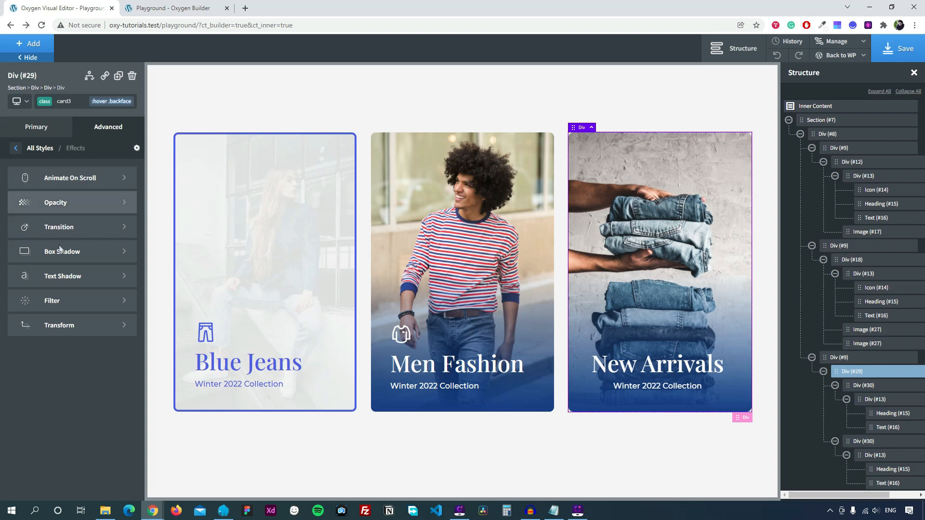
Give the hovered back face a rotateY transform of 0 degrees.
click(59, 327)
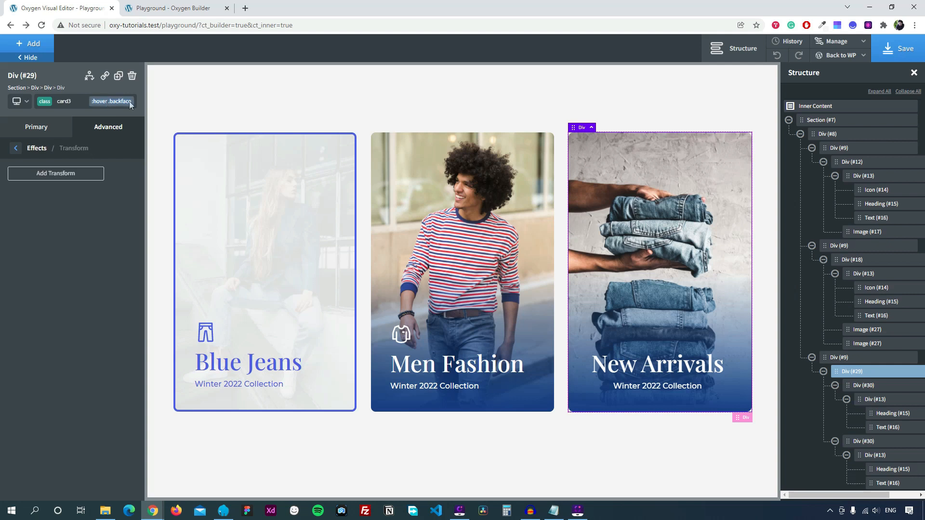
click(56, 176)
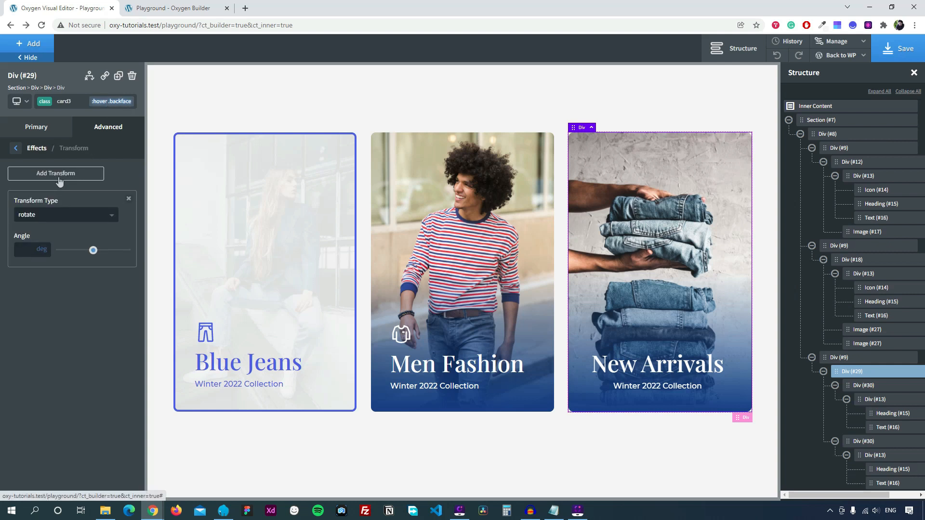
click(42, 216)
click(31, 284)
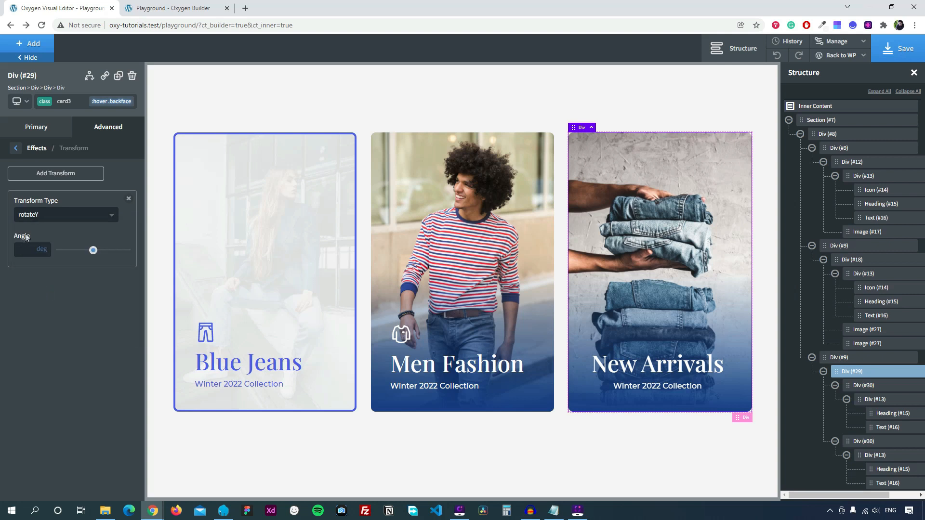
text(0)
Save the page and reload the live site to check the card flip on hover.
click(899, 54)
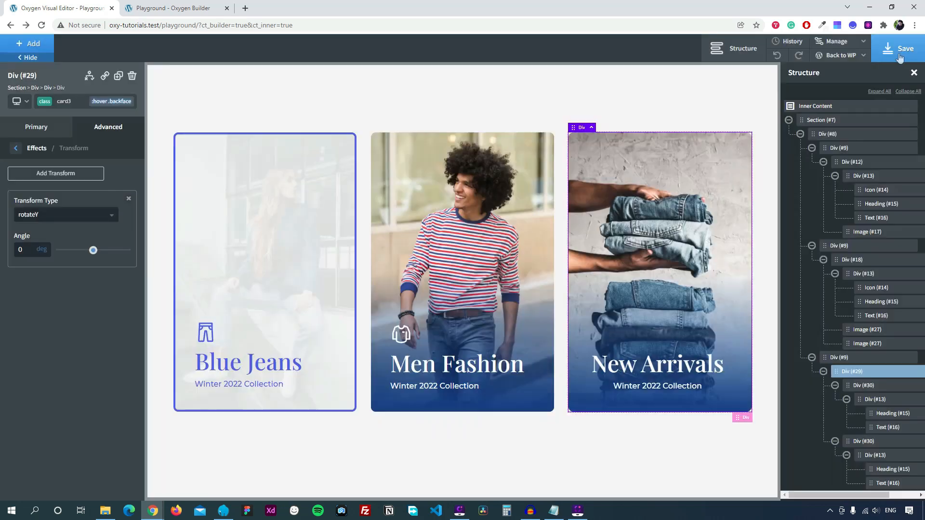
click(158, 10)
click(41, 26)
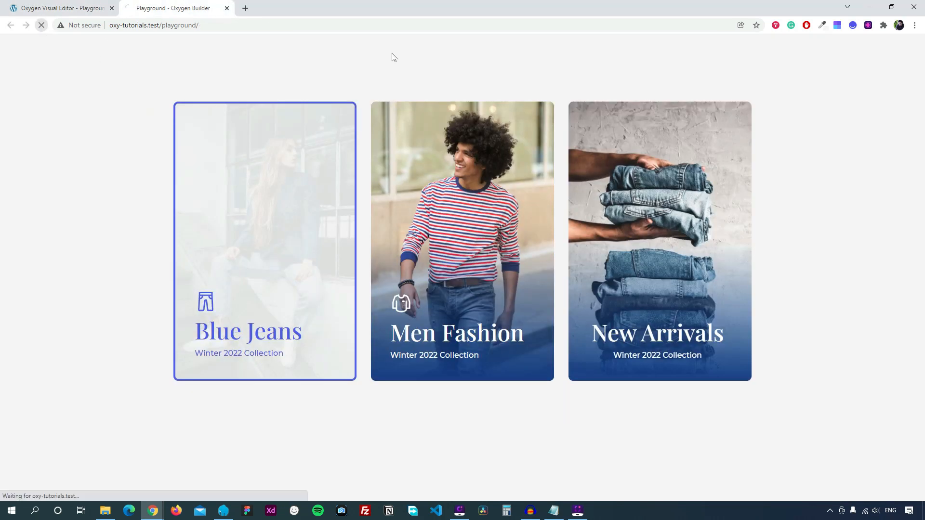
mouse_move(652, 306)
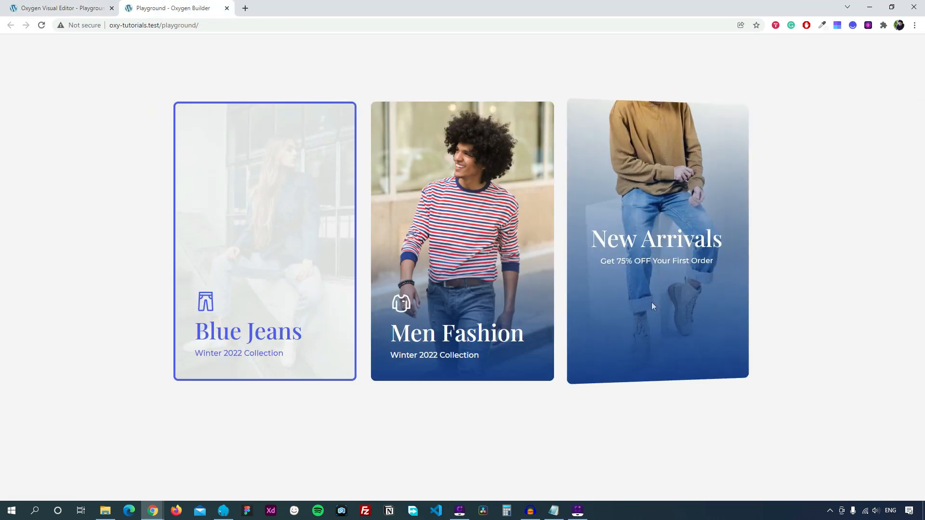